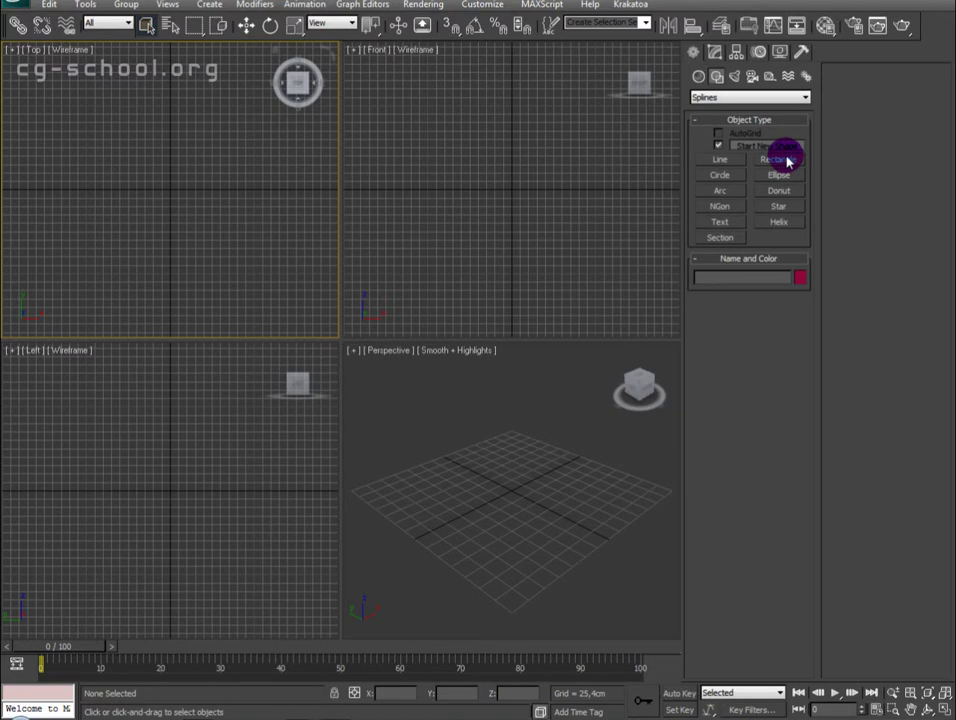
Choose the Rectangle tool in the Create panel's Shapes category
{"action": "left_click", "coordinate": [785, 158]}
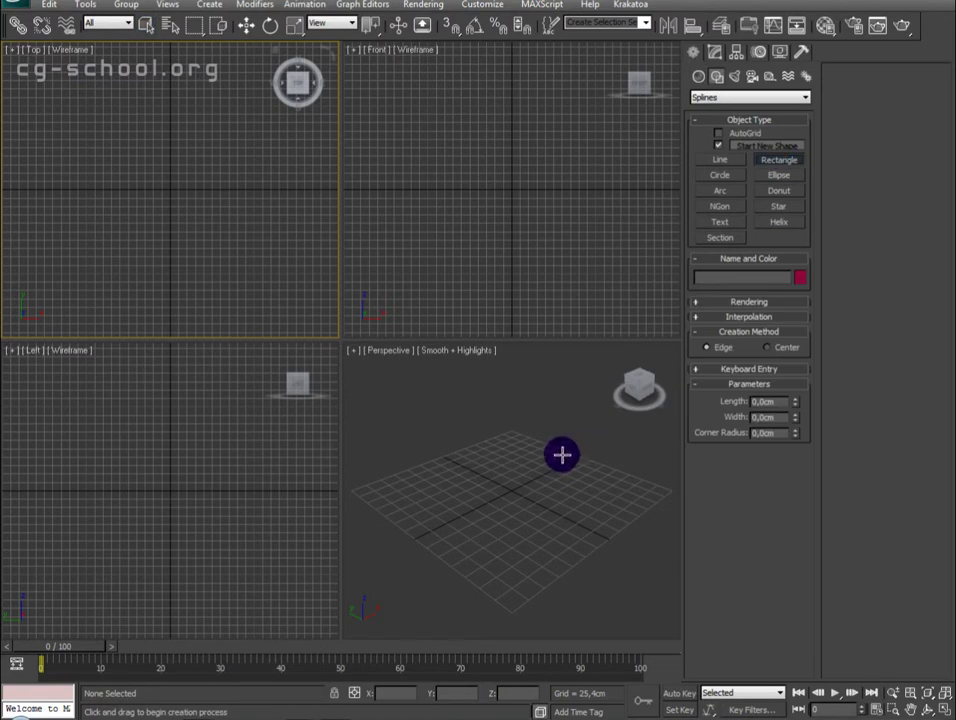
Draw Rectangle001, about 192.748 × 343.091 cm, on the ground grid, viewed from overhead
{"action": "mouse_move", "coordinate": [557, 440]}
{"action": "left_mouse_down"}
{"action": "mouse_move", "coordinate": [474, 519]}
{"action": "mouse_move", "coordinate": [482, 578]}
{"action": "left_mouse_up"}
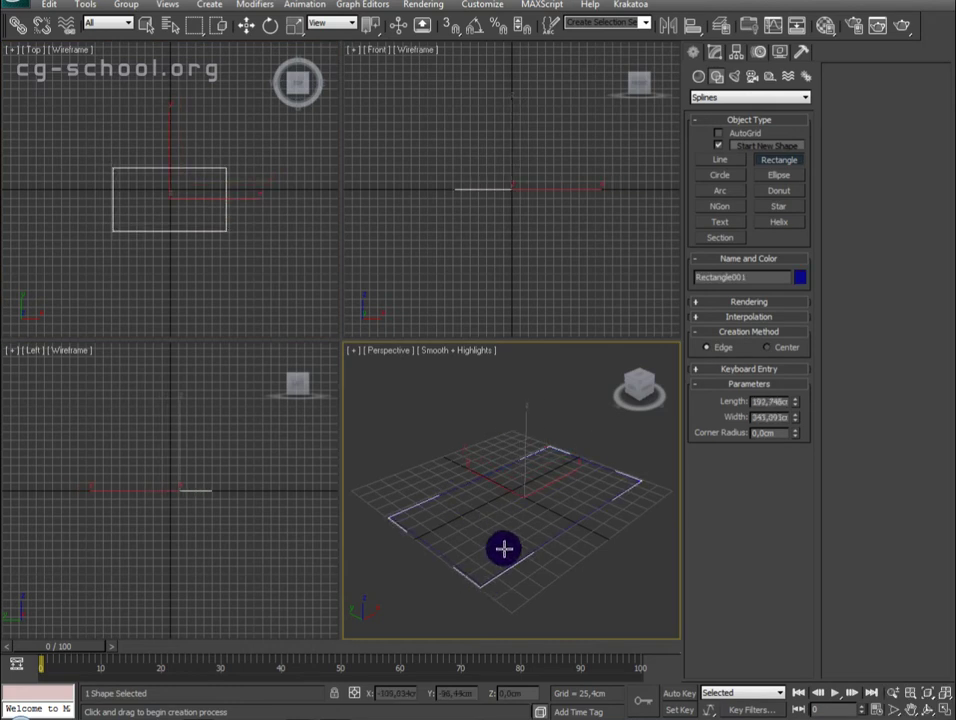
{"action": "key", "text": "alt+w"}
{"action": "mouse_move", "coordinate": [484, 461]}
{"action": "middle_mouse_down", "text": "alt"}
{"action": "mouse_move", "coordinate": [444, 493]}
{"action": "mouse_move", "coordinate": [457, 474]}
{"action": "mouse_move", "coordinate": [450, 433]}
{"action": "mouse_move", "coordinate": [457, 437]}
{"action": "mouse_move", "coordinate": [433, 435]}
{"action": "mouse_move", "coordinate": [645, 308]}
{"action": "middle_mouse_up", "text": "alt"}
{"action": "left_click", "coordinate": [714, 51]}
Add a Garment Maker modifier to Rectangle001 and show edged faces
{"action": "left_click", "coordinate": [808, 97]}
{"action": "key", "text": "g"}
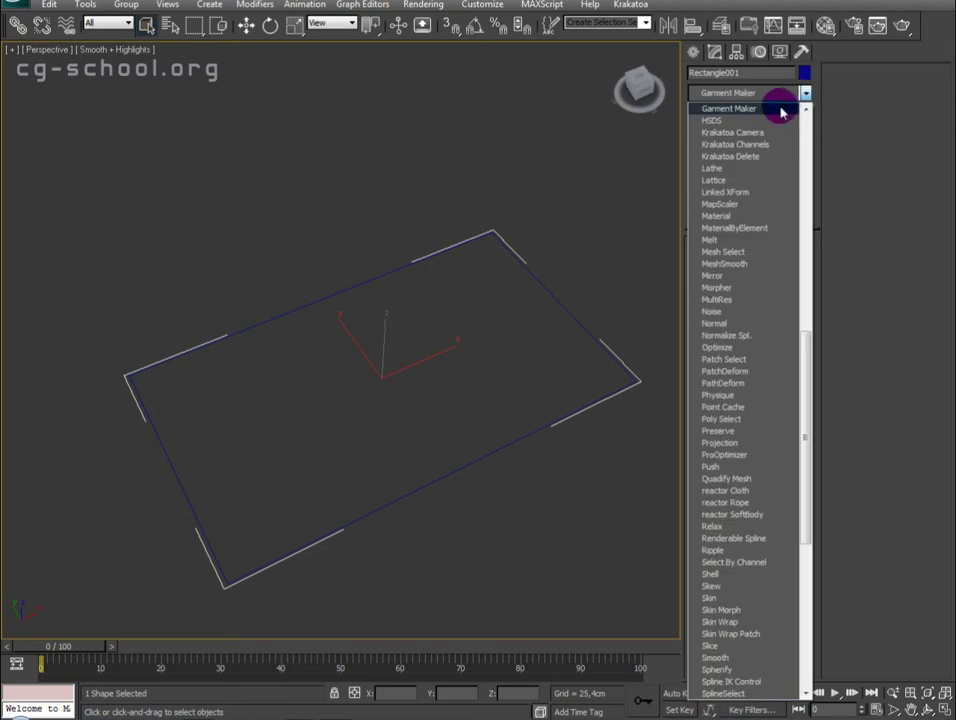
{"action": "left_click", "coordinate": [783, 110]}
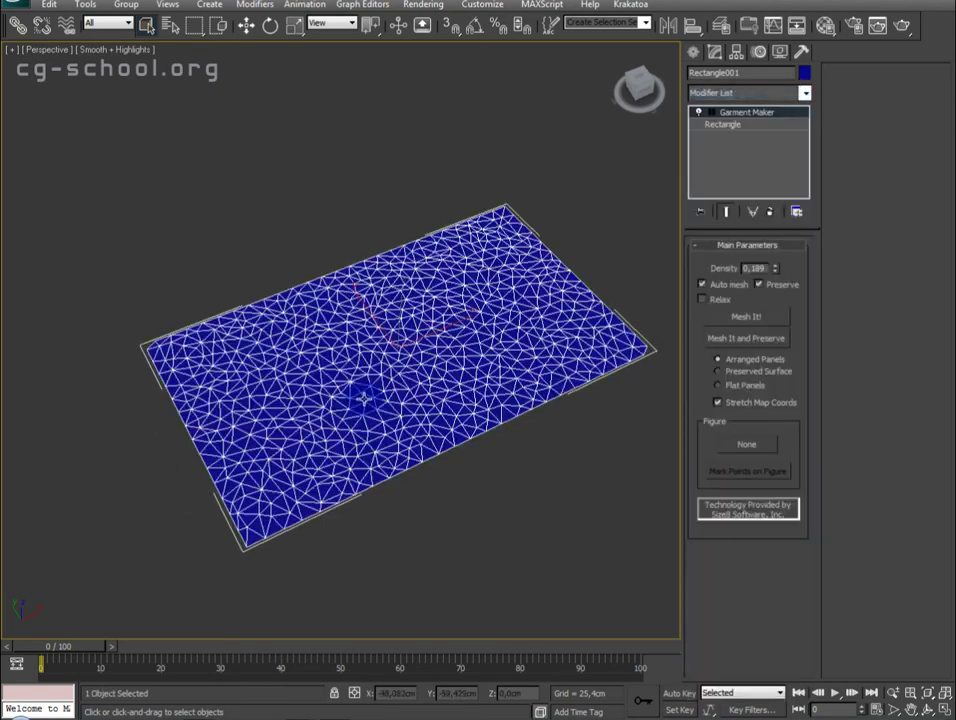
{"action": "key", "text": "F4"}
Set Garment Maker density to 0.65 with Preserved Surface
{"action": "scroll", "coordinate": [410, 404], "scroll_direction": "up", "scroll_amount": 3}
{"action": "scroll", "coordinate": [420, 401], "scroll_direction": "up", "scroll_amount": 2}
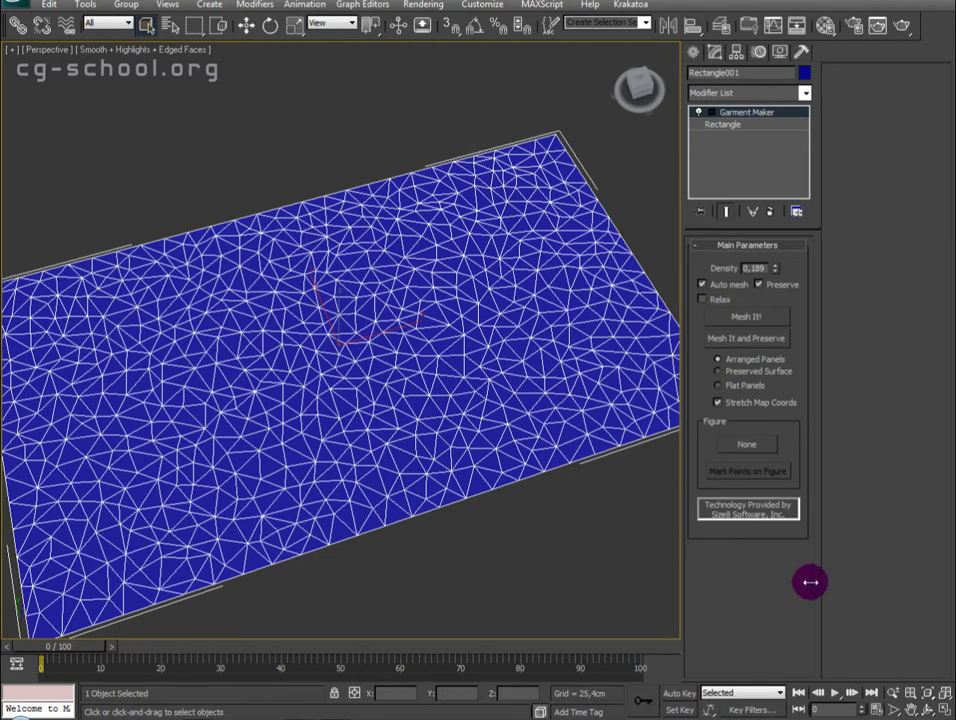
{"action": "left_click_drag", "start_coordinate": [801, 582], "coordinate": [826, 592]}
{"action": "scroll", "coordinate": [519, 427], "scroll_direction": "down", "scroll_amount": 3}
{"action": "scroll", "coordinate": [544, 380], "scroll_direction": "down", "scroll_amount": 2}
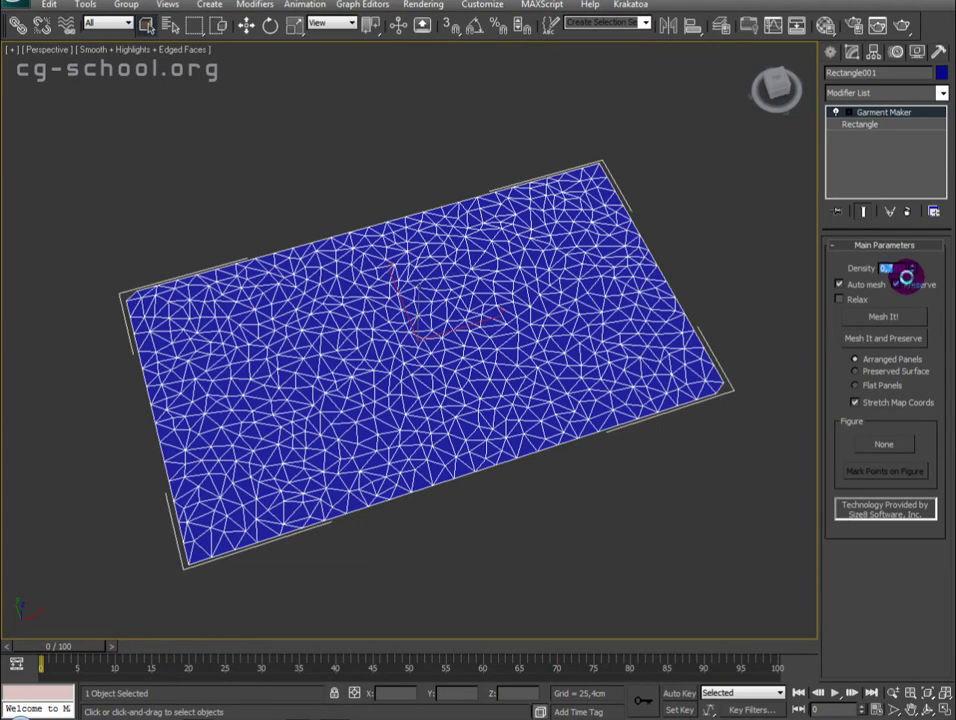
{"action": "middle_click_drag", "start_coordinate": [654, 422], "coordinate": [668, 429]}
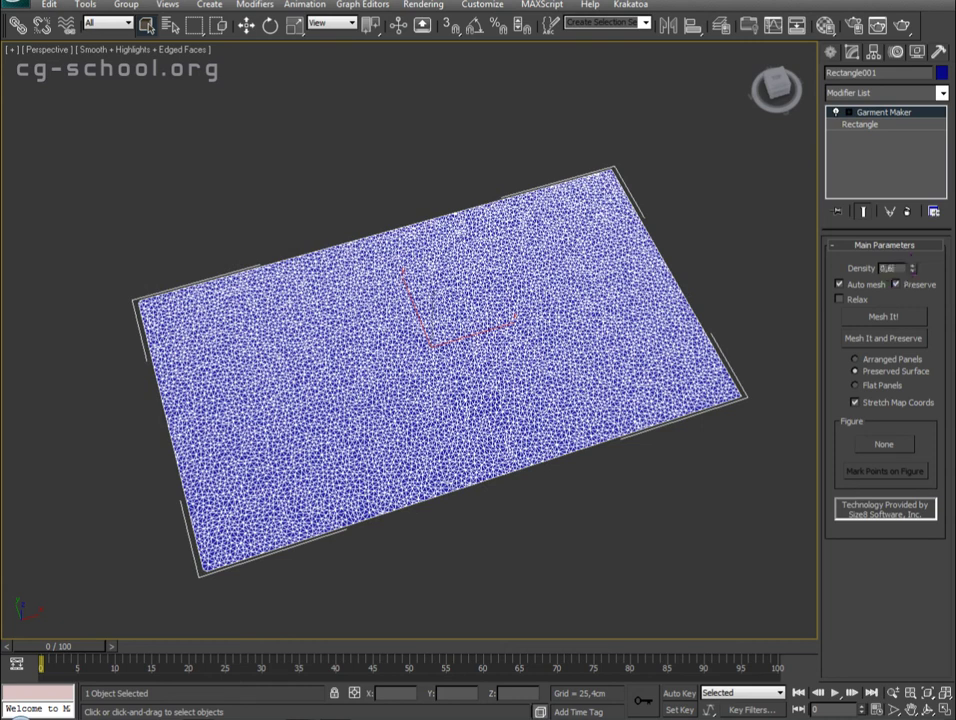
{"action": "key", "text": "Return"}
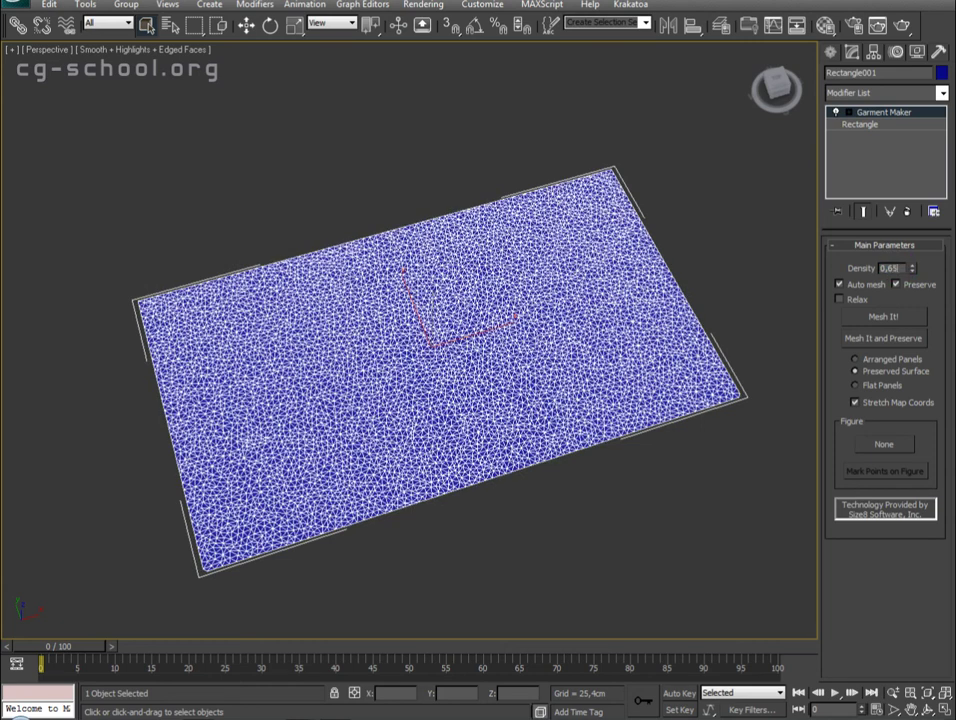
Orbit toward a top-down view to inspect the dense triangulated mesh
{"action": "mouse_move", "coordinate": [371, 462]}
{"action": "middle_mouse_down", "text": "alt"}
{"action": "mouse_move", "coordinate": [358, 412]}
{"action": "mouse_move", "coordinate": [365, 465]}
{"action": "mouse_move", "coordinate": [354, 461]}
{"action": "middle_mouse_up", "text": "alt"}
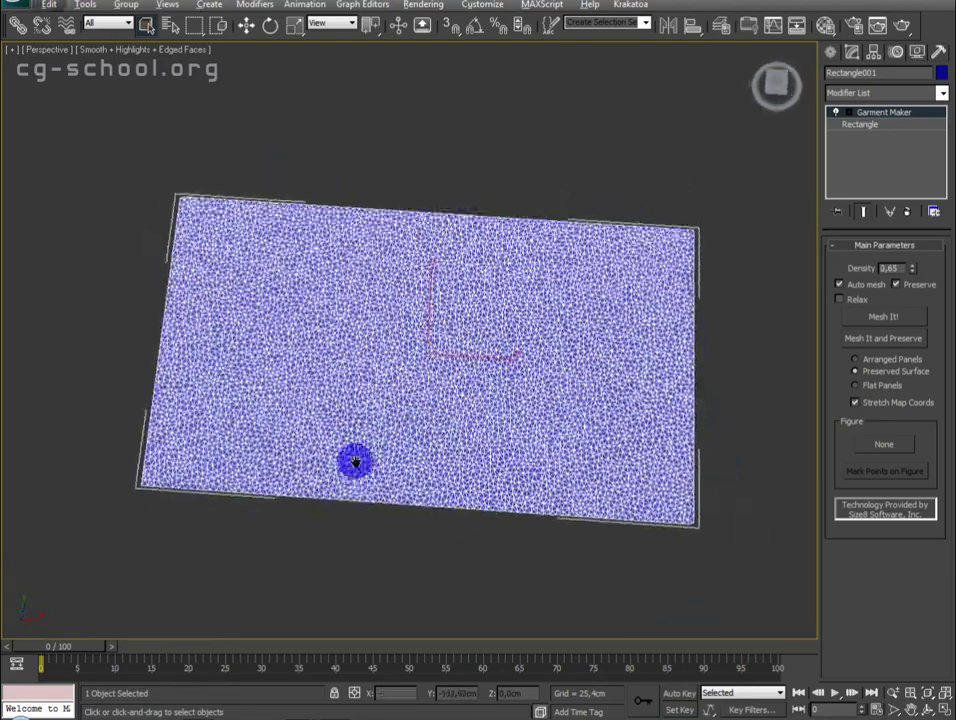
{"action": "scroll", "coordinate": [372, 456], "scroll_direction": "up", "scroll_amount": 3}
{"action": "scroll", "coordinate": [391, 452], "scroll_direction": "up", "scroll_amount": 2}
{"action": "scroll", "coordinate": [386, 440], "scroll_direction": "down", "scroll_amount": 3}
{"action": "middle_click_drag", "start_coordinate": [390, 391], "coordinate": [386, 400], "text": "alt"}
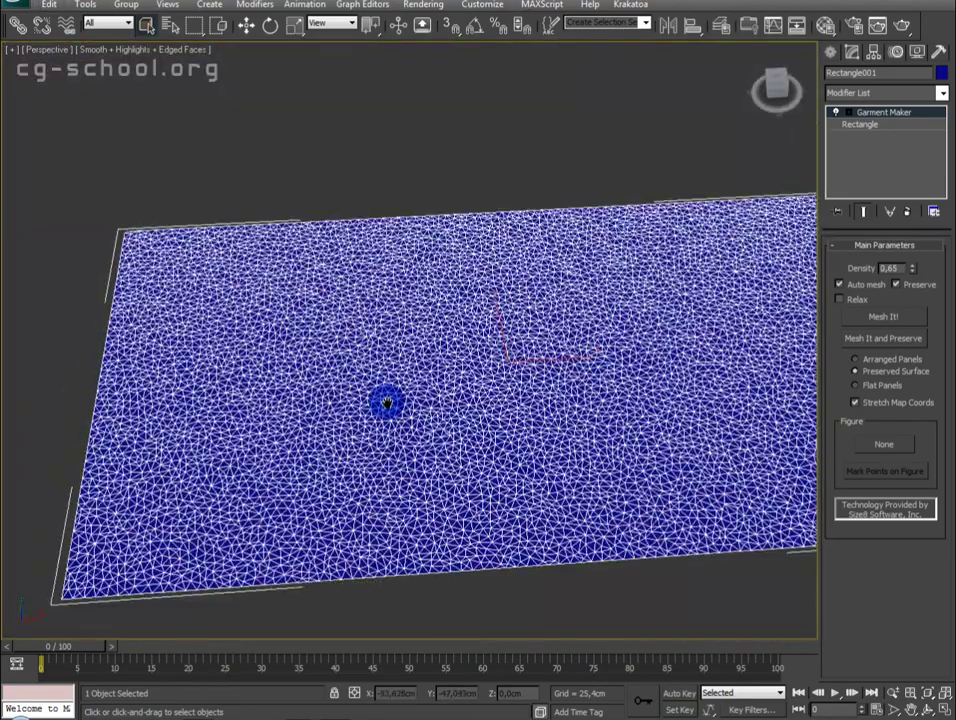
{"action": "scroll", "coordinate": [387, 404], "scroll_direction": "down", "scroll_amount": 3}
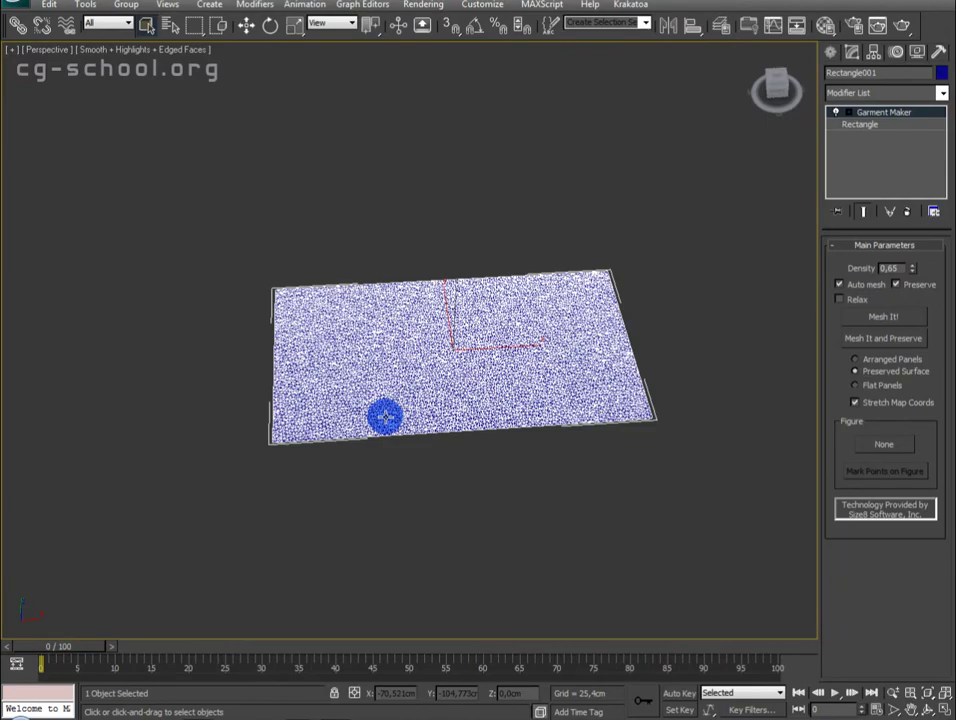
{"action": "scroll", "coordinate": [405, 416], "scroll_direction": "up", "scroll_amount": 3}
{"action": "middle_click_drag", "start_coordinate": [405, 416], "coordinate": [427, 352], "text": "alt"}
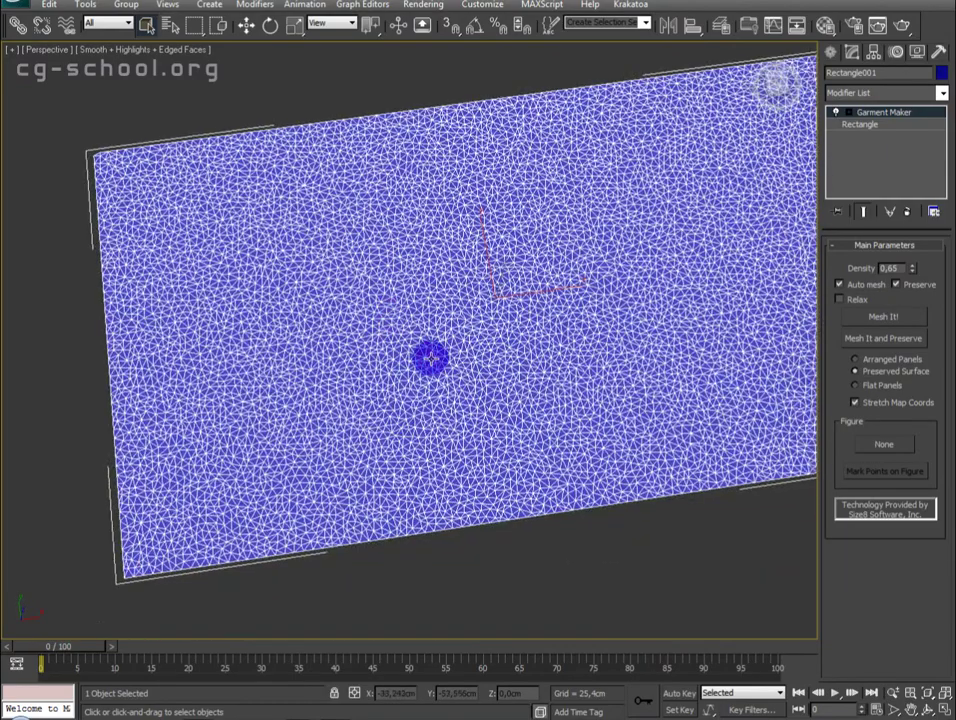
{"action": "scroll", "coordinate": [427, 352], "scroll_direction": "up", "scroll_amount": 2}
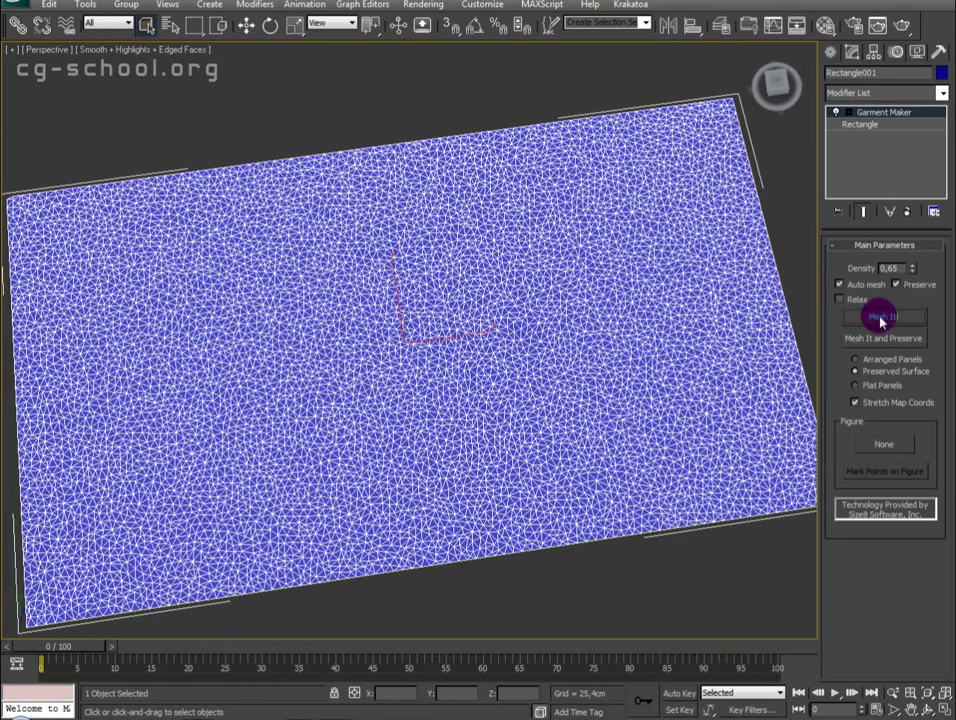
Convert the Garment Maker mesh to an Editable Poly
{"action": "middle_click_drag", "start_coordinate": [614, 391], "coordinate": [621, 354]}
{"action": "right_click", "coordinate": [619, 353]}
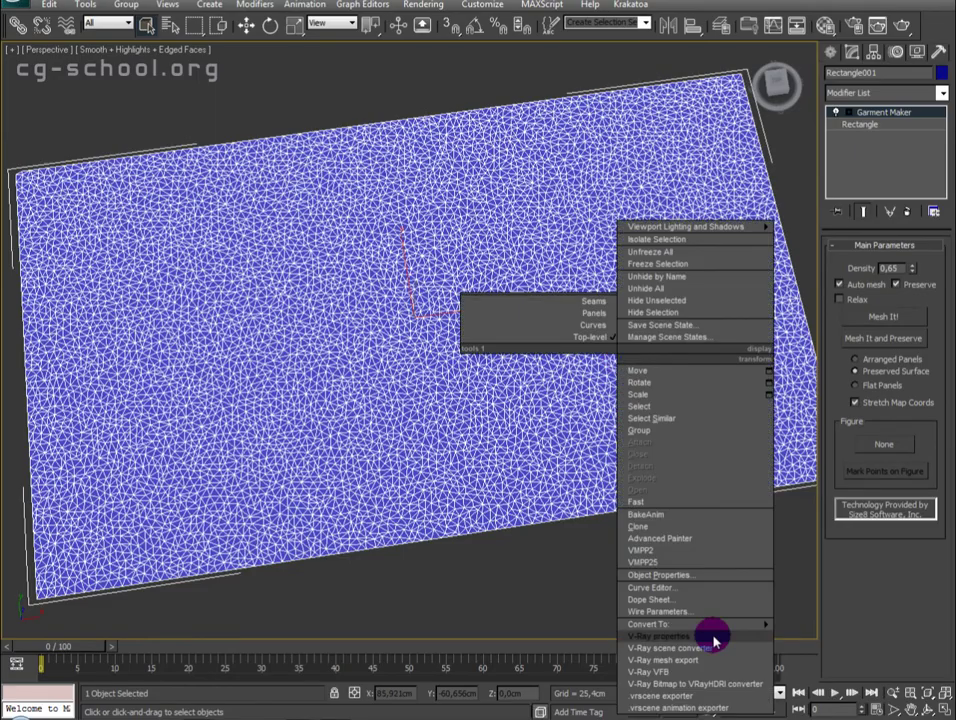
{"action": "left_click", "coordinate": [864, 692]}
Switch to the Top view and frame the cloth plane
{"action": "middle_click_drag", "start_coordinate": [630, 400], "coordinate": [664, 418], "text": "alt"}
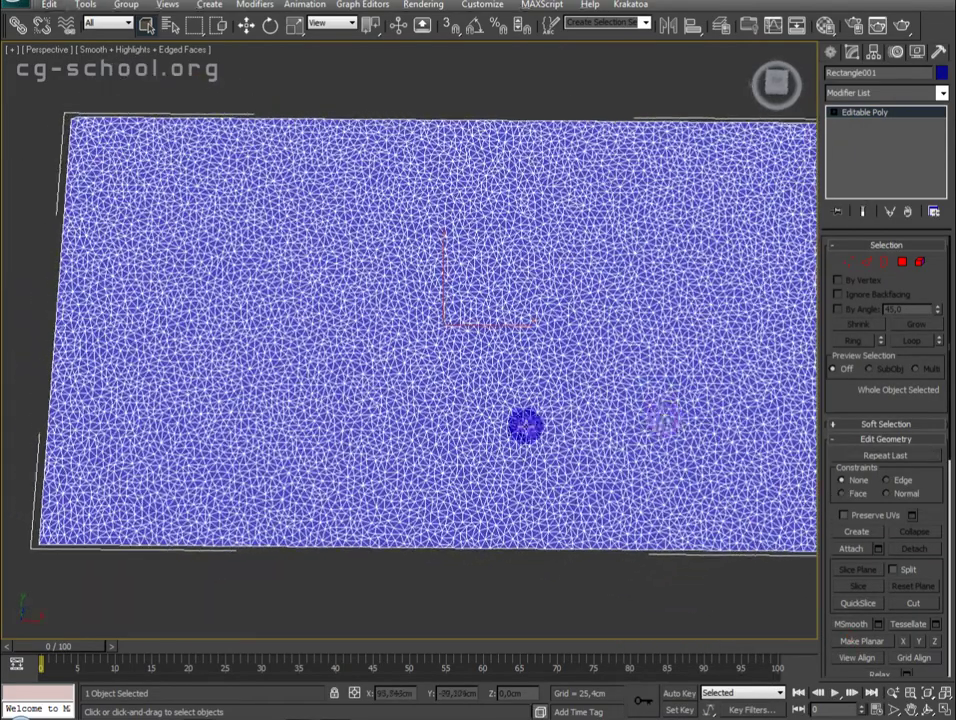
{"action": "scroll", "coordinate": [525, 427], "scroll_direction": "down", "scroll_amount": 5}
{"action": "mouse_move", "coordinate": [506, 376]}
{"action": "middle_mouse_down", "text": "alt"}
{"action": "mouse_move", "coordinate": [523, 363]}
{"action": "mouse_move", "coordinate": [474, 357]}
{"action": "mouse_move", "coordinate": [498, 337]}
{"action": "mouse_move", "coordinate": [510, 378]}
{"action": "middle_mouse_up", "text": "alt"}
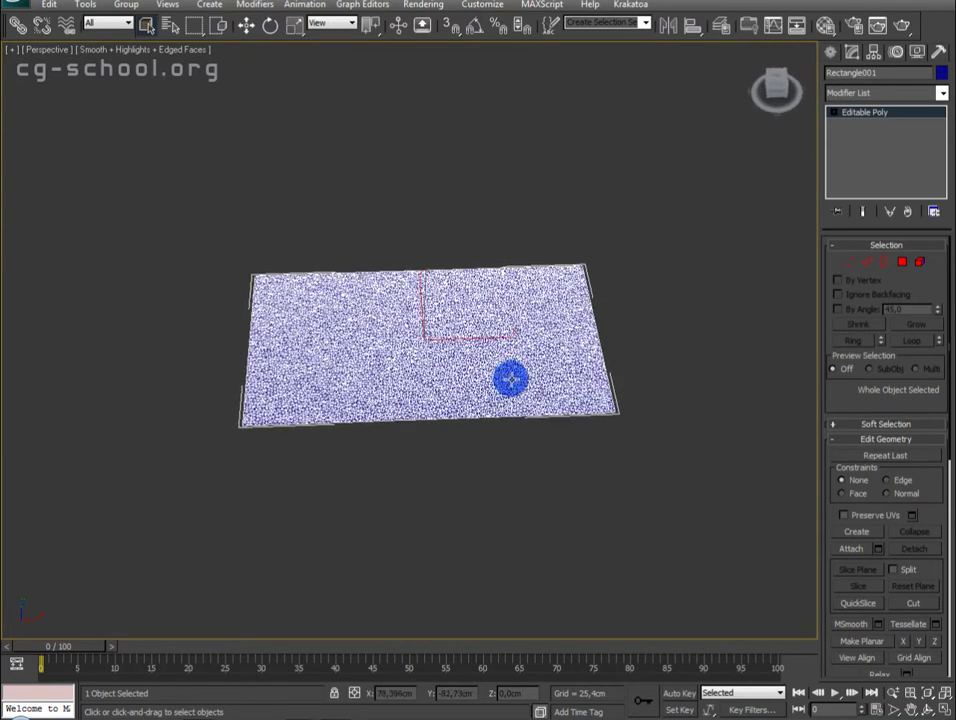
{"action": "key", "text": "t"}
{"action": "scroll", "coordinate": [409, 282], "scroll_direction": "down", "scroll_amount": 3}
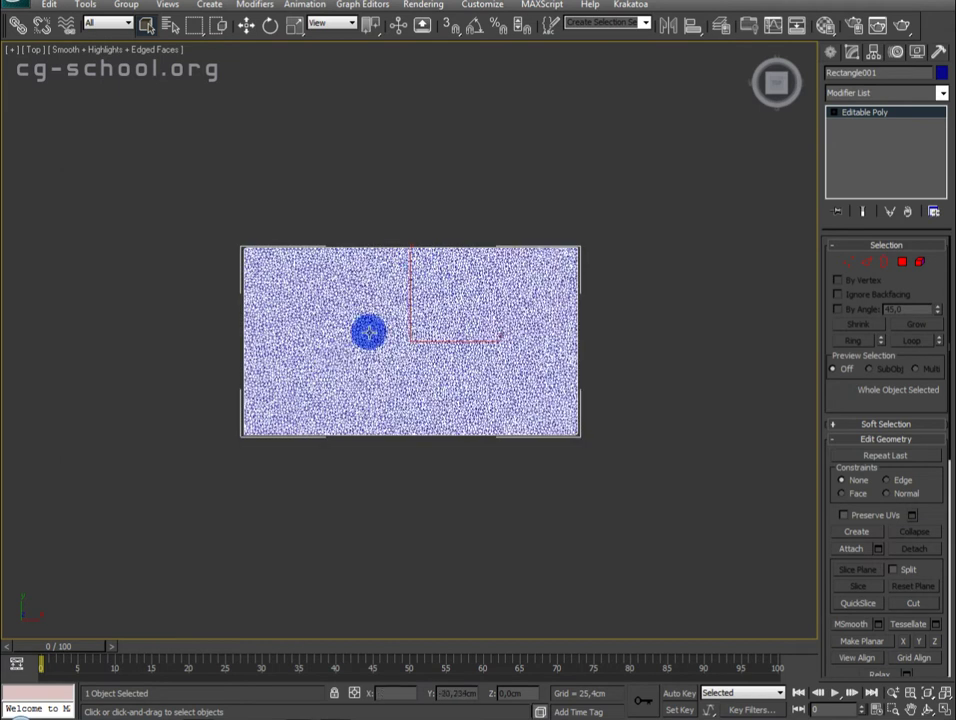
{"action": "middle_click_drag", "start_coordinate": [367, 333], "coordinate": [422, 279]}
{"action": "scroll", "coordinate": [422, 279], "scroll_direction": "up", "scroll_amount": 2}
{"action": "right_click", "coordinate": [421, 284]}
Draw Line001 straight down from the cloth's top-left corner and lengthen it into a flagpole
{"action": "left_click", "coordinate": [446, 231]}
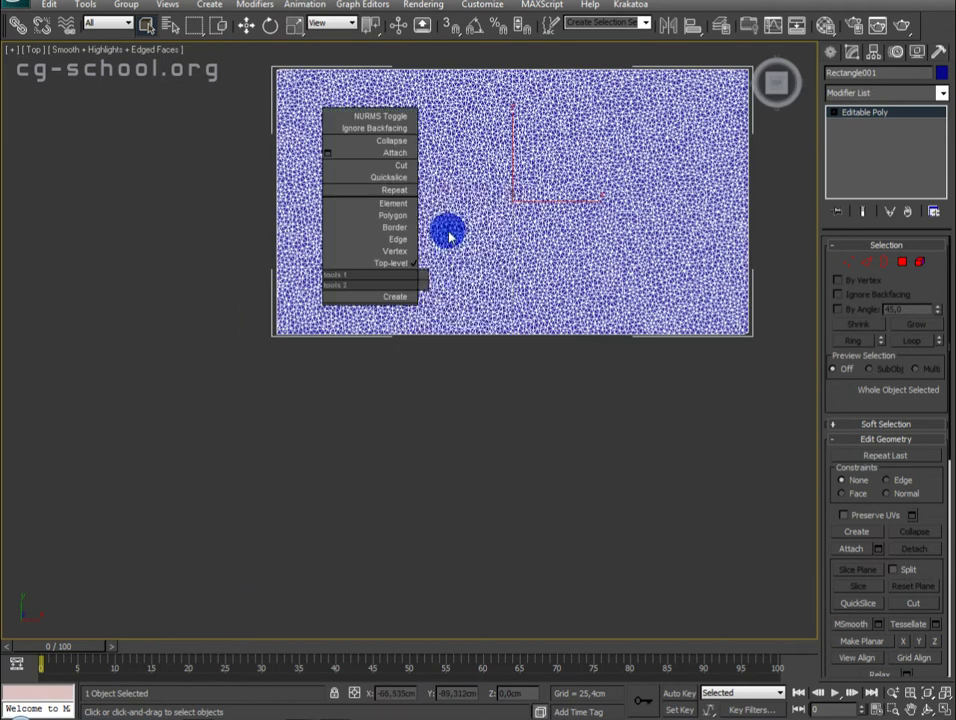
{"action": "left_click", "coordinate": [277, 69]}
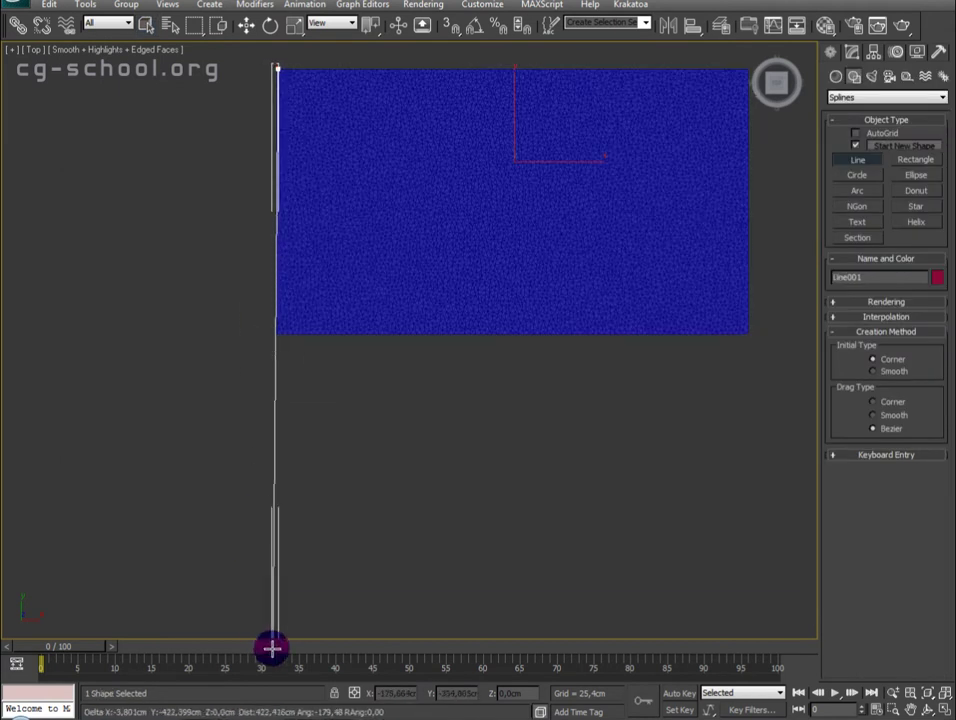
{"action": "left_click", "coordinate": [300, 613], "text": "shift"}
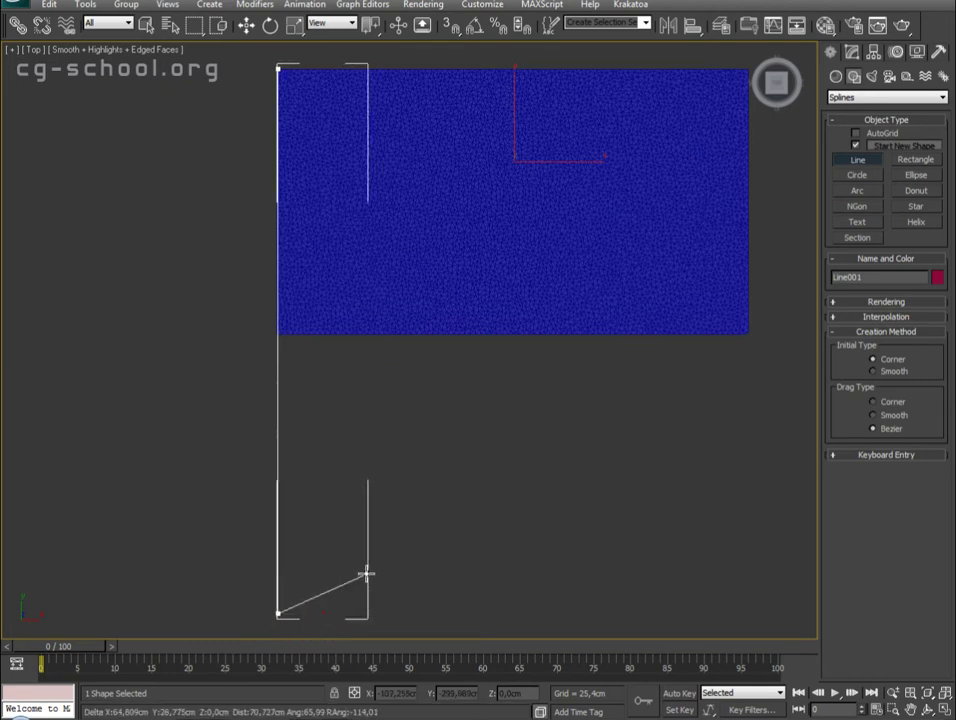
{"action": "right_click", "coordinate": [367, 572]}
{"action": "middle_click_drag", "start_coordinate": [367, 572], "coordinate": [380, 442]}
{"action": "left_click_drag", "start_coordinate": [353, 435], "coordinate": [275, 495]}
{"action": "scroll", "coordinate": [376, 491], "scroll_direction": "down", "scroll_amount": 2}
{"action": "scroll", "coordinate": [376, 474], "scroll_direction": "down", "scroll_amount": 2}
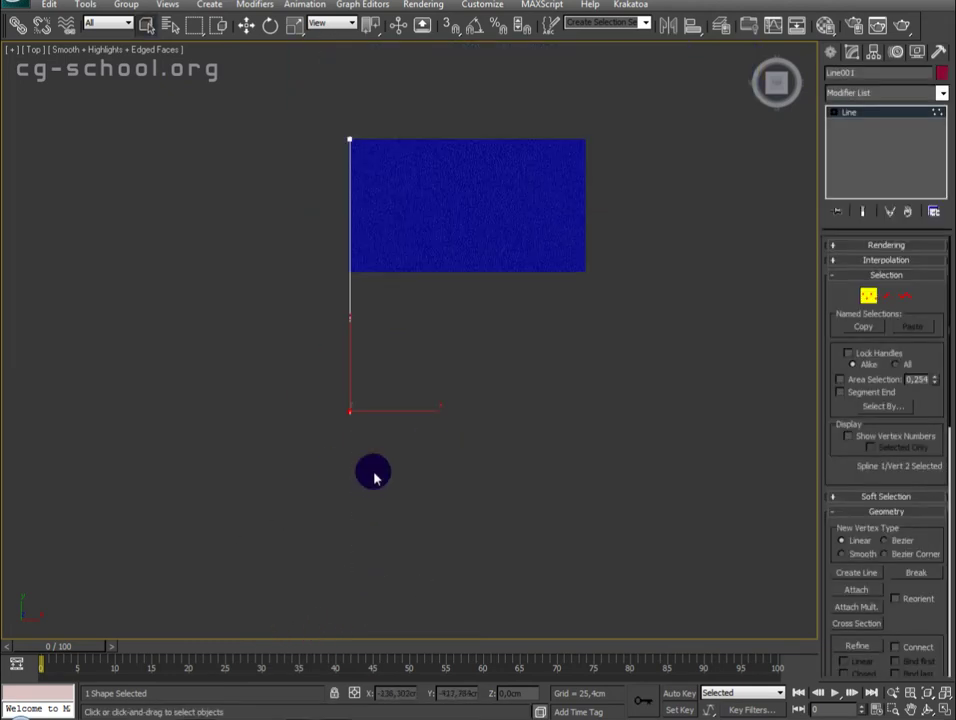
{"action": "left_click_drag", "start_coordinate": [351, 359], "coordinate": [344, 612]}
{"action": "scroll", "coordinate": [378, 508], "scroll_direction": "down", "scroll_amount": 3}
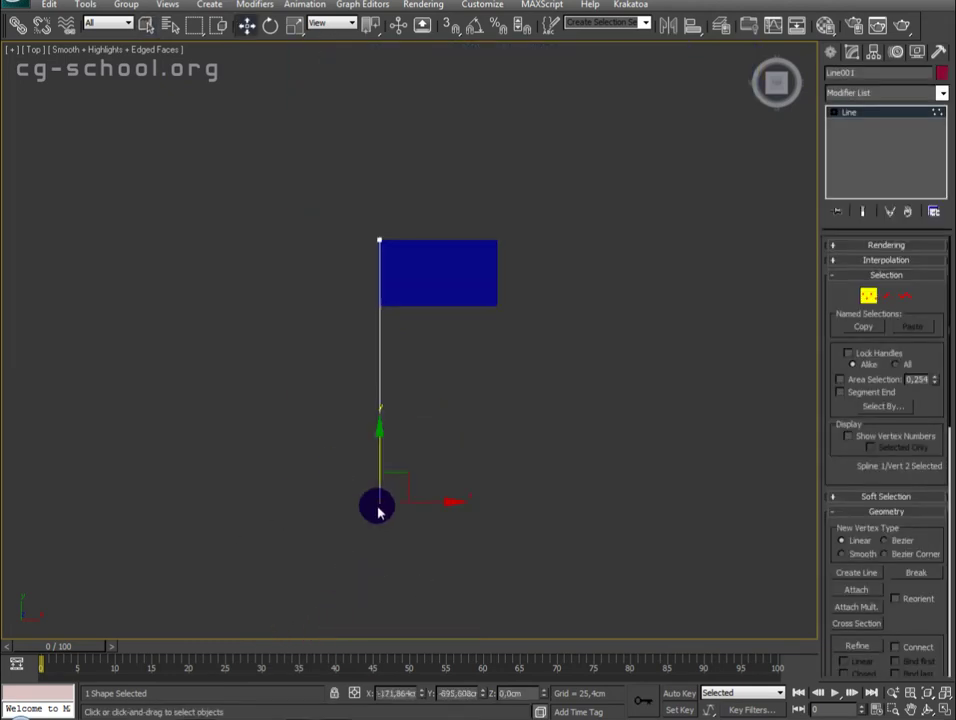
Move Line001's pivot to the pole's base with Affect Pivot Only
{"action": "left_click", "coordinate": [873, 51]}
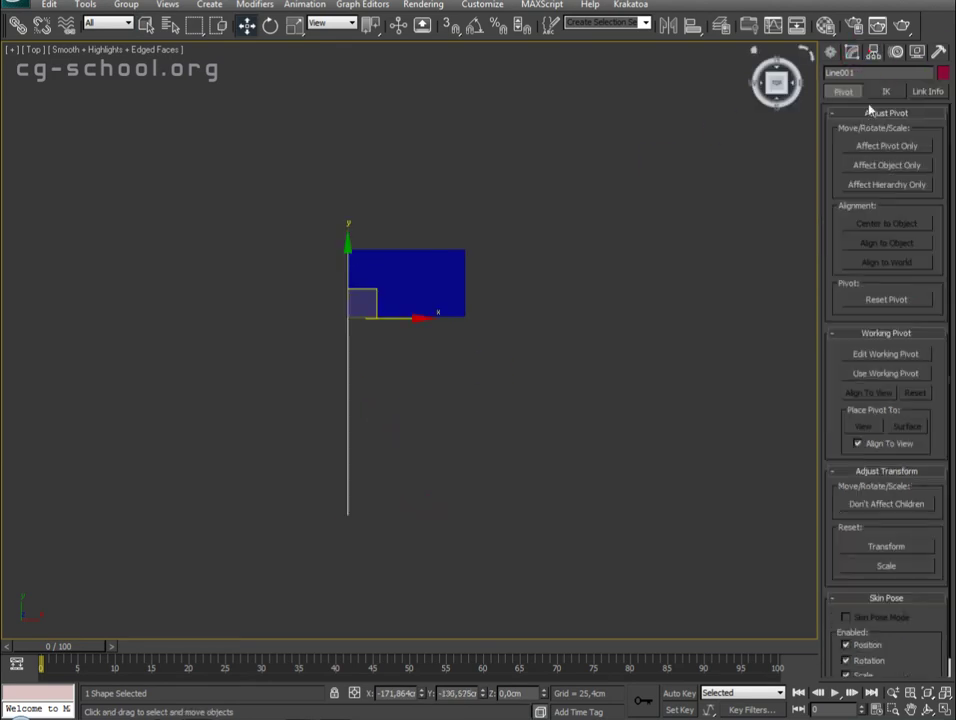
{"action": "left_click", "coordinate": [903, 149]}
{"action": "left_click_drag", "start_coordinate": [341, 263], "coordinate": [347, 458]}
{"action": "middle_click_drag", "start_coordinate": [348, 458], "coordinate": [414, 295]}
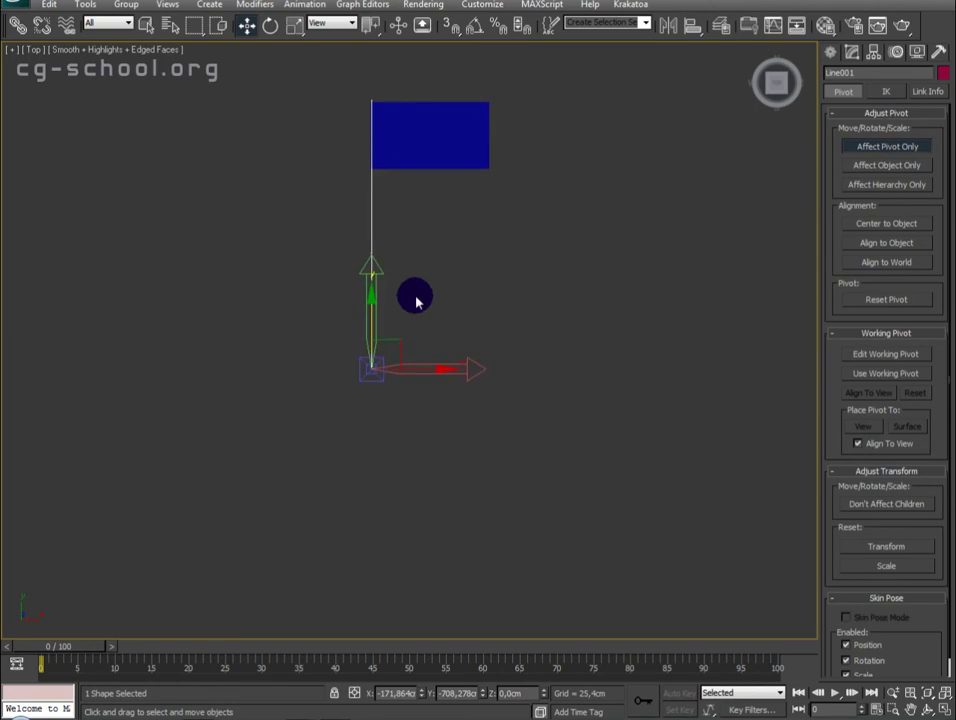
{"action": "scroll", "coordinate": [414, 295], "scroll_direction": "up", "scroll_amount": 3}
{"action": "left_click", "coordinate": [830, 51]}
{"action": "mouse_move", "coordinate": [541, 333]}
{"action": "middle_mouse_down"}
{"action": "mouse_move", "coordinate": [558, 434]}
{"action": "mouse_move", "coordinate": [463, 378]}
{"action": "mouse_move", "coordinate": [487, 463]}
{"action": "mouse_move", "coordinate": [437, 544]}
{"action": "middle_mouse_up"}
Select the flag and pole in Perspective and rotate them upright about X
{"action": "key", "text": "p"}
{"action": "key", "text": "ctrl+a"}
{"action": "key", "text": "e"}
{"action": "mouse_move", "coordinate": [416, 474]}
{"action": "middle_mouse_down", "text": "alt"}
{"action": "mouse_move", "coordinate": [437, 518]}
{"action": "mouse_move", "coordinate": [449, 445]}
{"action": "middle_mouse_up", "text": "alt"}
{"action": "left_click_drag", "start_coordinate": [446, 446], "coordinate": [472, 600]}
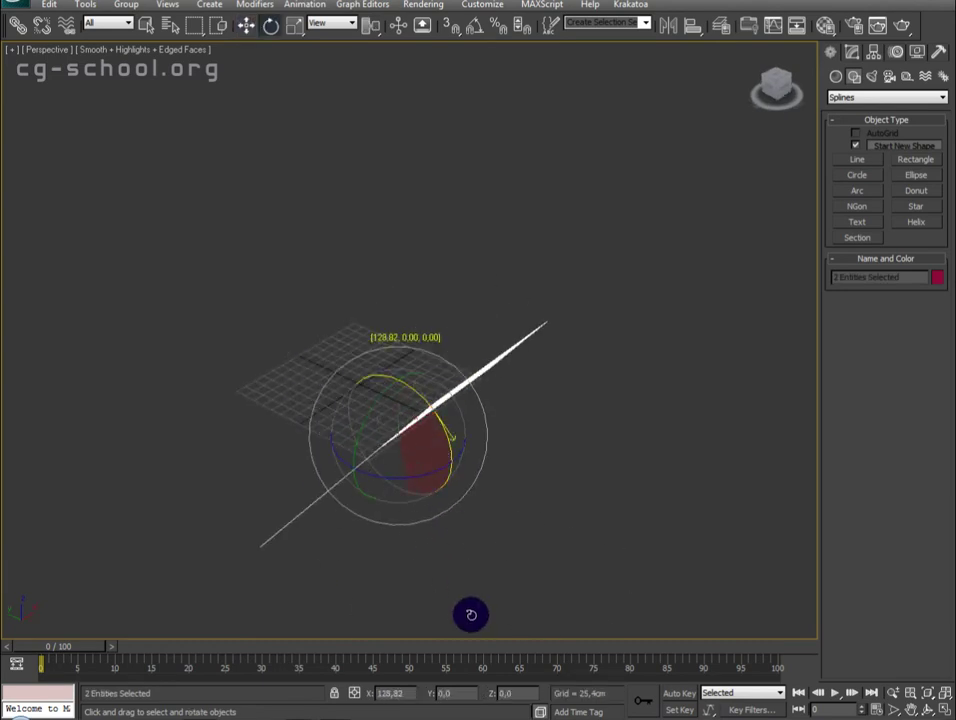
{"action": "mouse_move", "coordinate": [487, 478]}
{"action": "middle_mouse_down", "text": "alt"}
{"action": "mouse_move", "coordinate": [333, 491]}
{"action": "mouse_move", "coordinate": [482, 451]}
{"action": "mouse_move", "coordinate": [453, 408]}
{"action": "middle_mouse_up", "text": "alt"}
{"action": "left_click_drag", "start_coordinate": [449, 419], "coordinate": [449, 405]}
Raise the flag and pole above the ground grid along Z
{"action": "key", "text": "w"}
{"action": "left_click_drag", "start_coordinate": [391, 378], "coordinate": [397, 184]}
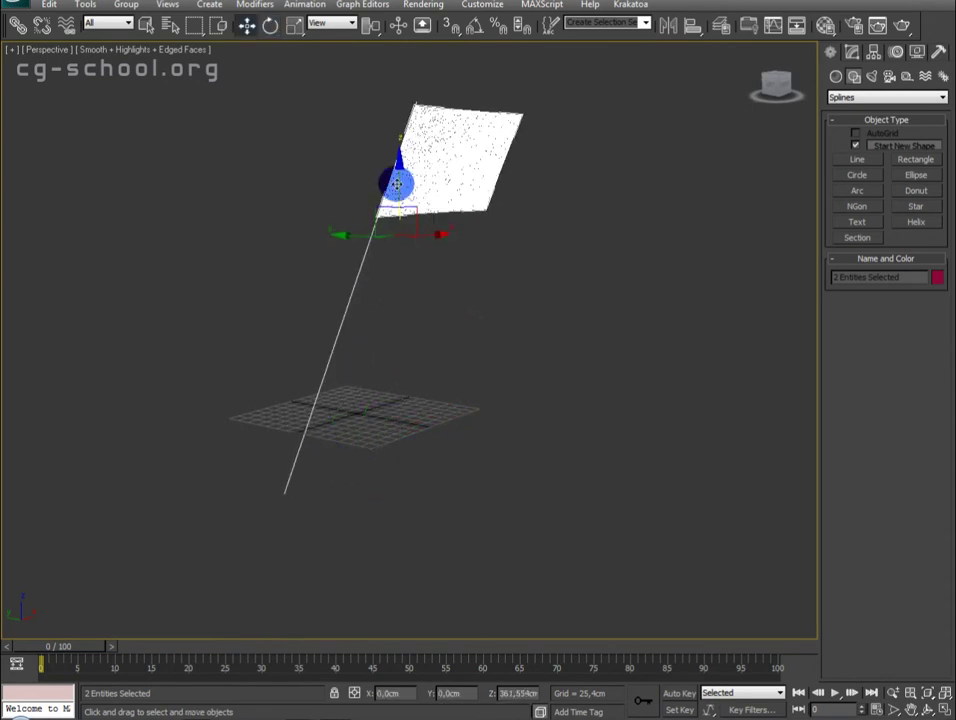
{"action": "mouse_move", "coordinate": [497, 452]}
{"action": "middle_mouse_down", "text": "alt"}
{"action": "mouse_move", "coordinate": [433, 495]}
{"action": "mouse_move", "coordinate": [429, 474]}
{"action": "middle_mouse_up", "text": "alt"}
{"action": "left_click", "coordinate": [429, 474]}
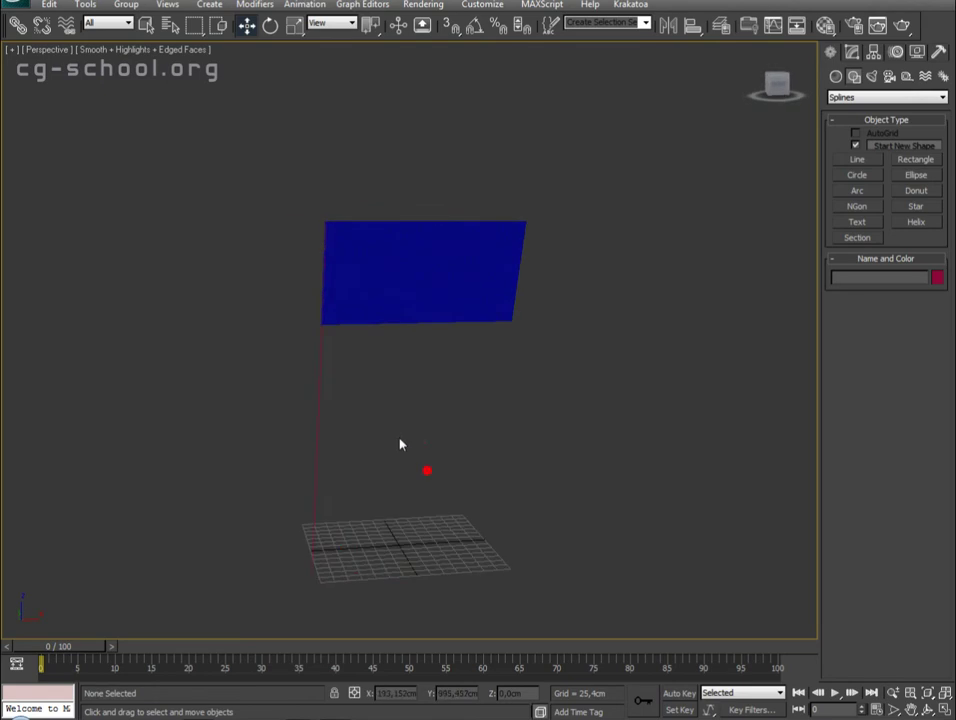
Make Line001 render in the viewport as a pole 8.0 cm thick
{"action": "left_click", "coordinate": [330, 444]}
{"action": "left_click", "coordinate": [852, 50]}
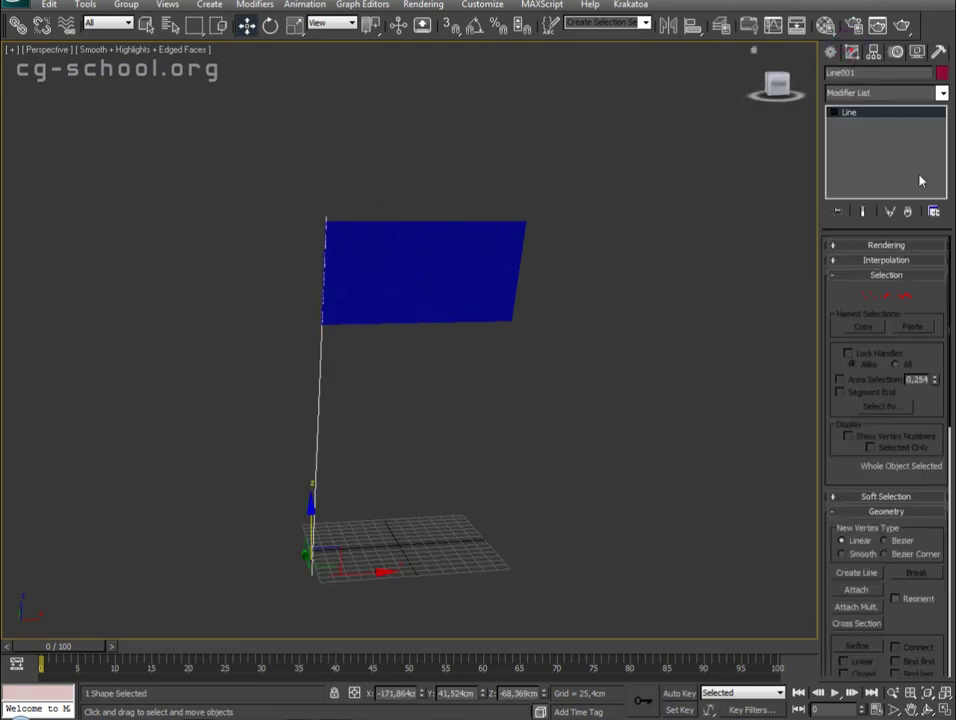
{"action": "left_click", "coordinate": [883, 254]}
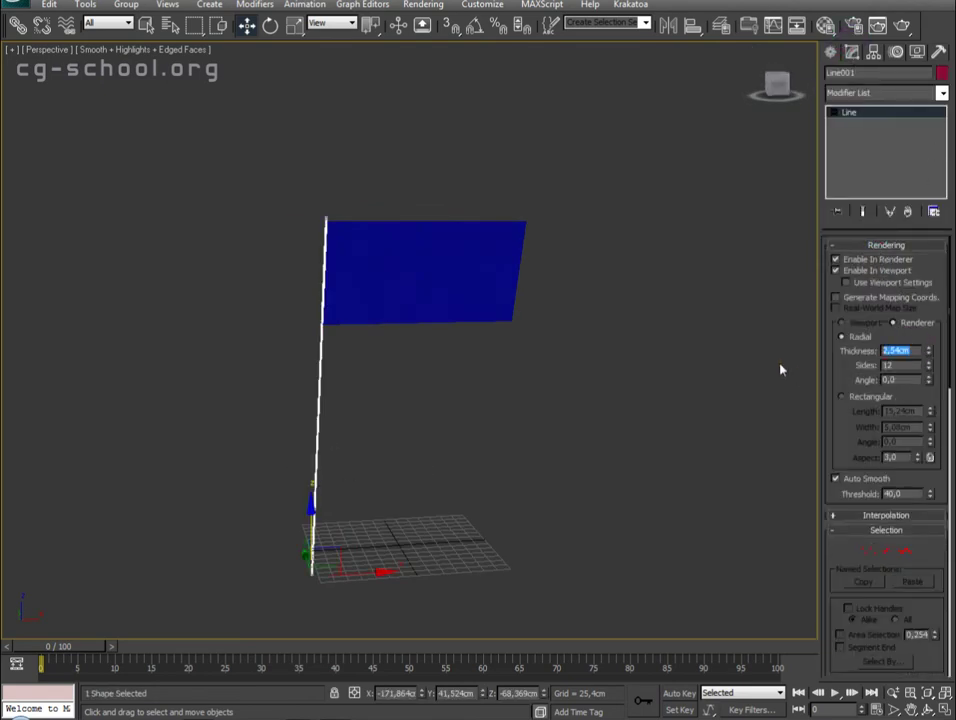
{"action": "type", "text": "8"}
{"action": "key", "text": "Return"}
{"action": "mouse_move", "coordinate": [50, 337]}
{"action": "middle_mouse_down", "text": "alt"}
{"action": "mouse_move", "coordinate": [326, 264]}
{"action": "mouse_move", "coordinate": [415, 428]}
{"action": "middle_mouse_up", "text": "alt"}
Select the flag in the Front view and set the Reference Coordinate System to Local
{"action": "left_click", "coordinate": [326, 264]}
{"action": "key", "text": "f"}
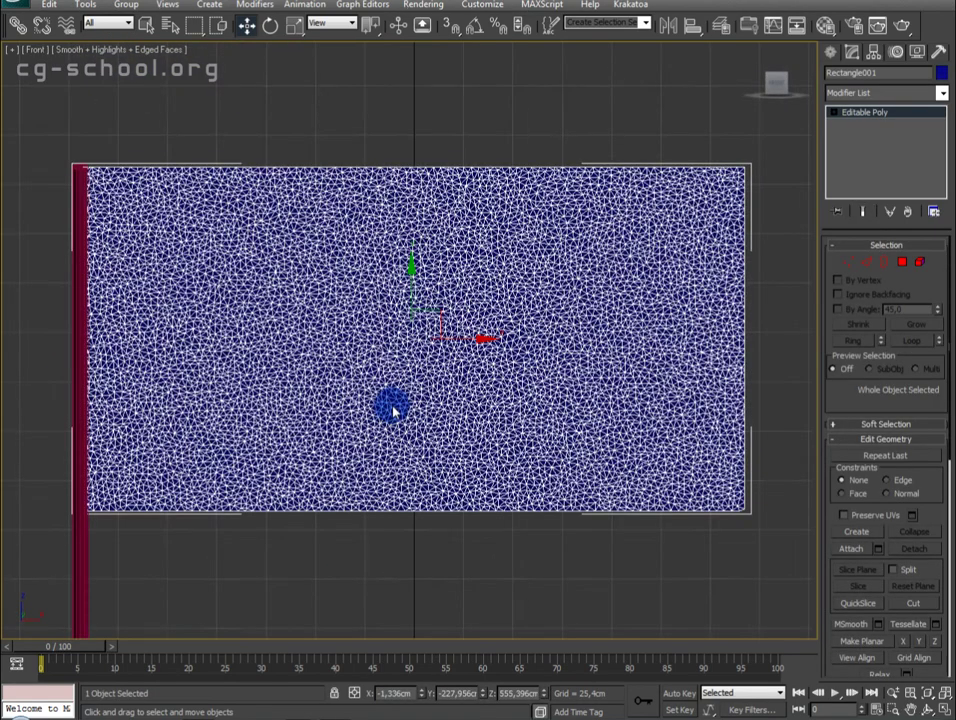
{"action": "middle_click_drag", "start_coordinate": [381, 490], "coordinate": [433, 503]}
{"action": "middle_click_drag", "start_coordinate": [337, 425], "coordinate": [393, 476]}
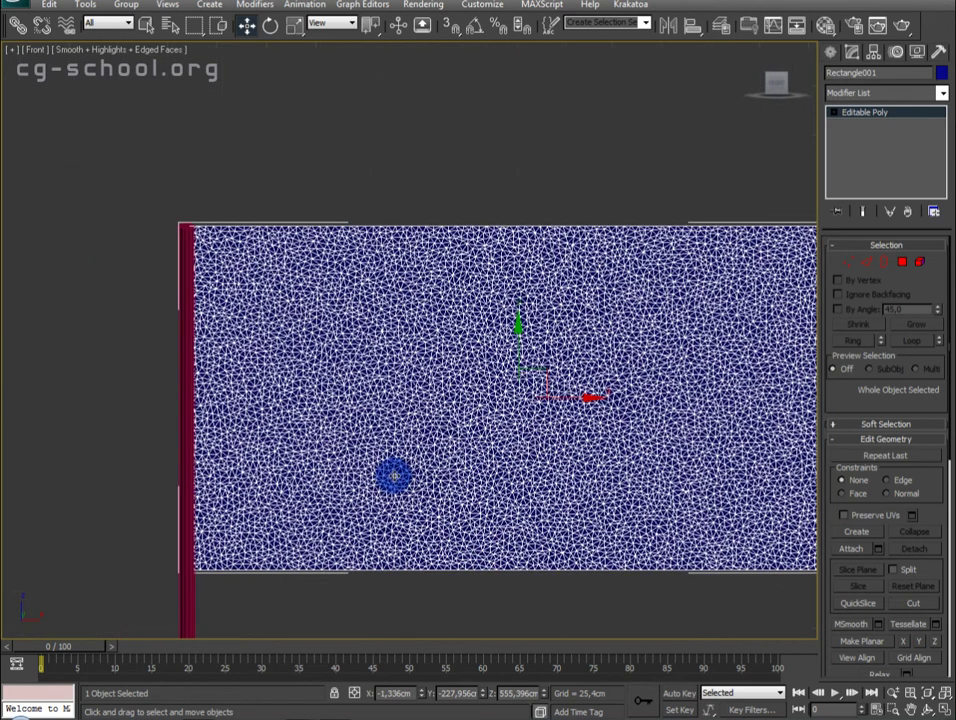
{"action": "middle_click_drag", "start_coordinate": [380, 352], "coordinate": [390, 393]}
{"action": "left_click", "coordinate": [327, 23]}
{"action": "left_click", "coordinate": [330, 75]}
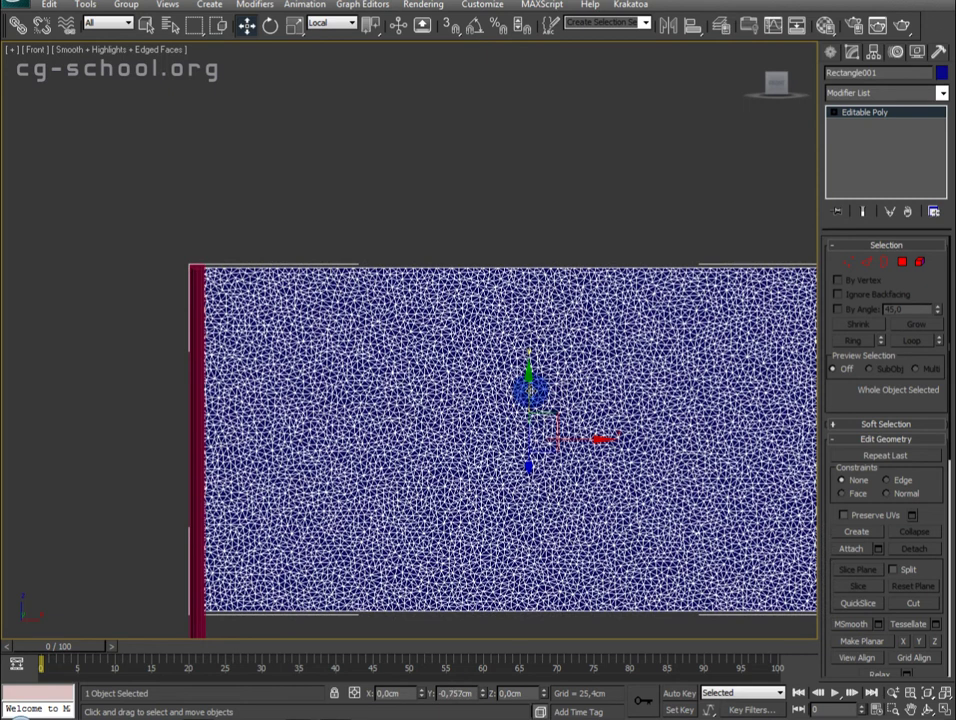
{"action": "left_click", "coordinate": [942, 94]}
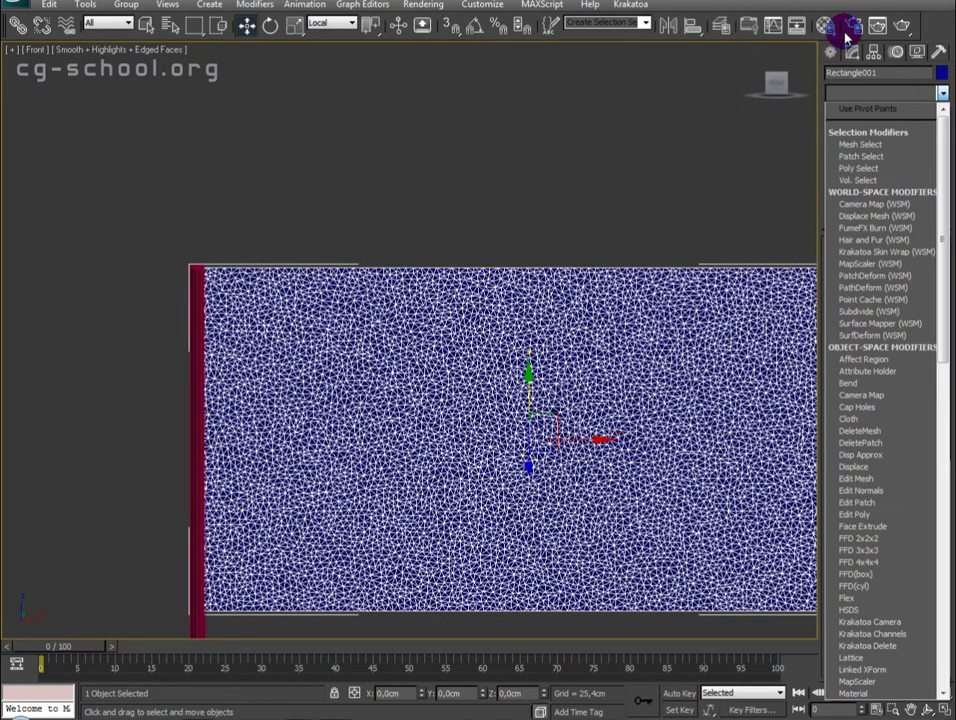
Add a Cloth modifier above the flag's Editable Poly
{"action": "key", "text": "c"}
{"action": "key", "text": "c"}
{"action": "key", "text": "c"}
{"action": "key", "text": "c"}
{"action": "key", "text": "Return"}
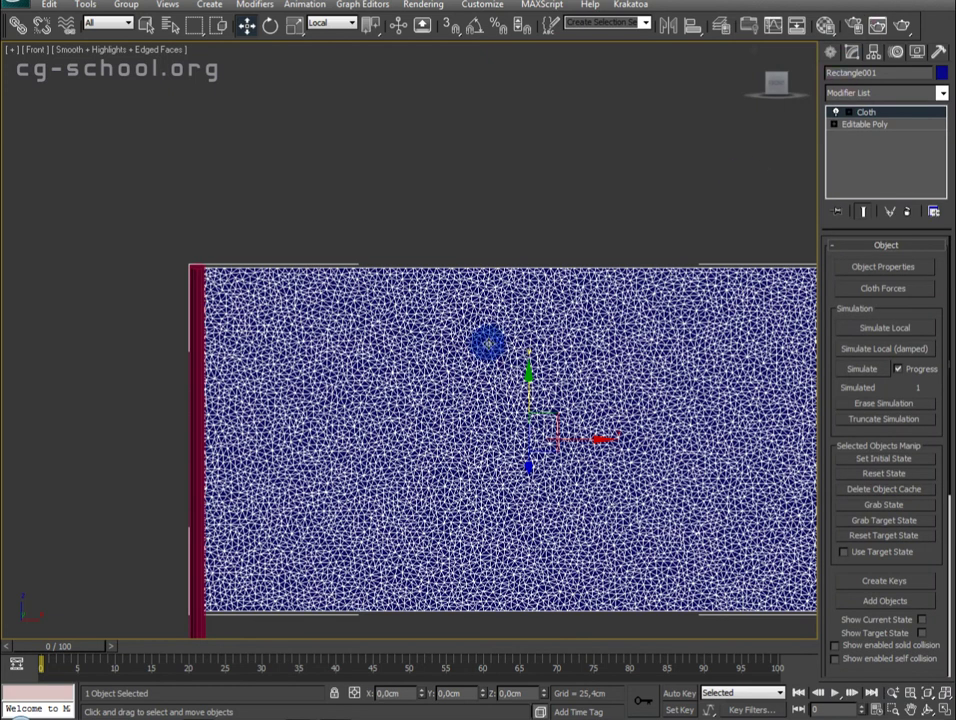
{"action": "middle_click_drag", "start_coordinate": [500, 440], "coordinate": [462, 340]}
{"action": "scroll", "coordinate": [398, 284], "scroll_direction": "down", "scroll_amount": 4}
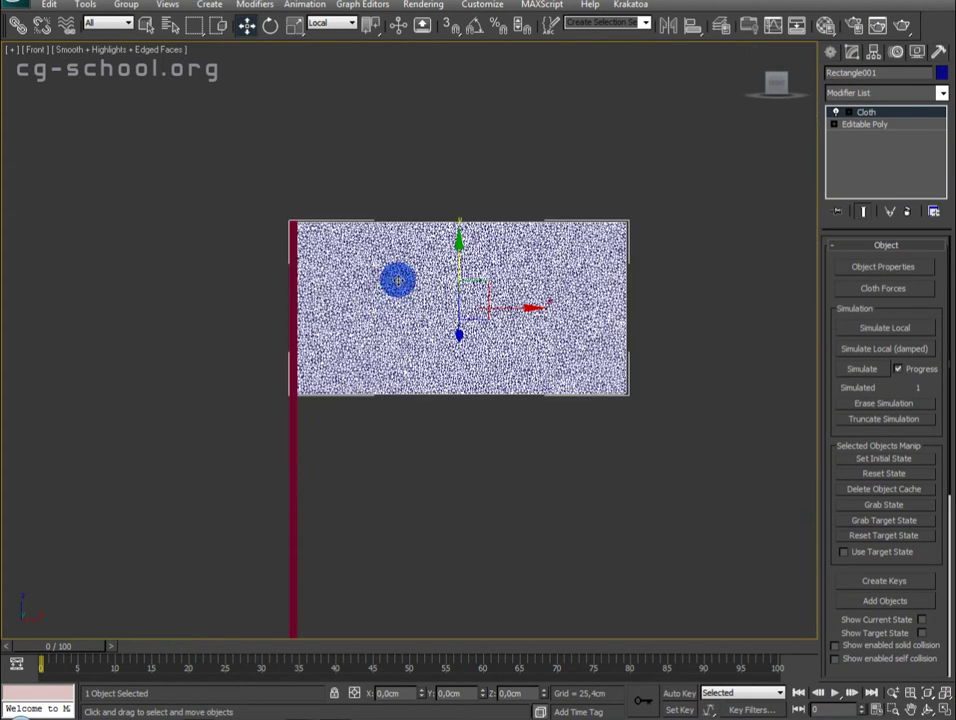
{"action": "scroll", "coordinate": [380, 212], "scroll_direction": "up", "scroll_amount": 2}
{"action": "scroll", "coordinate": [380, 212], "scroll_direction": "up", "scroll_amount": 2}
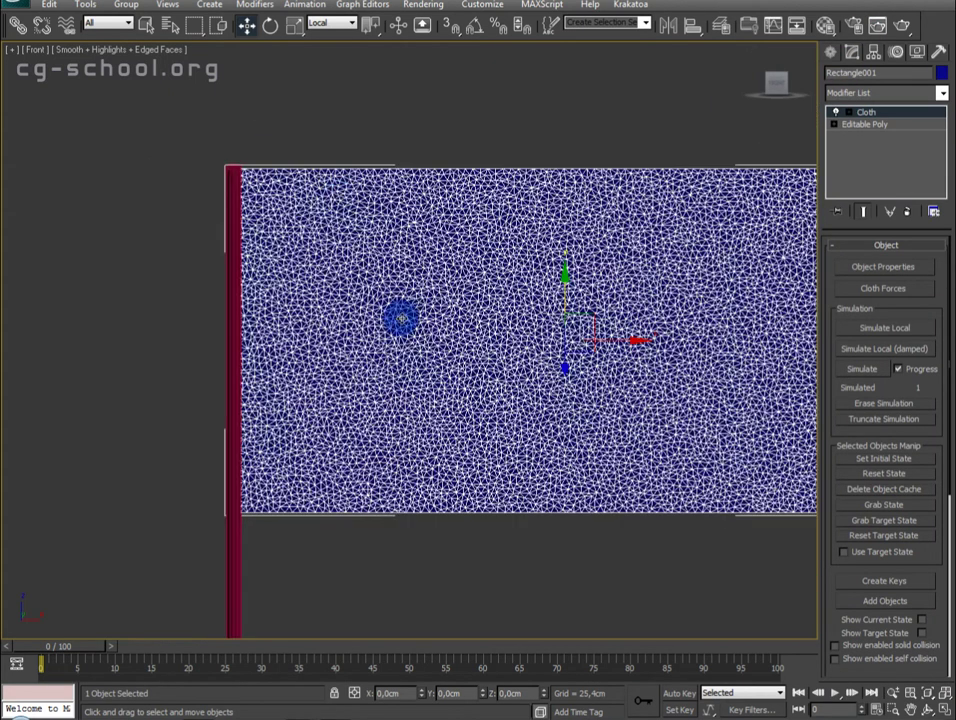
{"action": "middle_click_drag", "start_coordinate": [271, 453], "coordinate": [288, 478]}
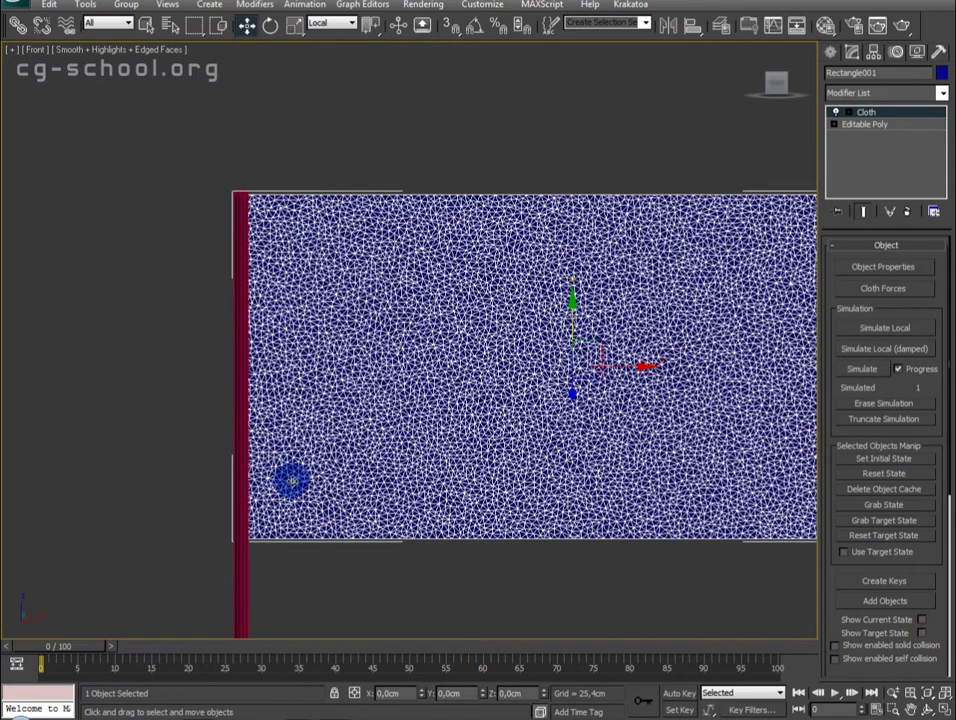
In wireframe, undo the accidental sideways move so the cloth stays at X 0
{"action": "key", "text": "F3"}
{"action": "scroll", "coordinate": [298, 403], "scroll_direction": "down", "scroll_amount": 1}
{"action": "scroll", "coordinate": [299, 405], "scroll_direction": "up", "scroll_amount": 2}
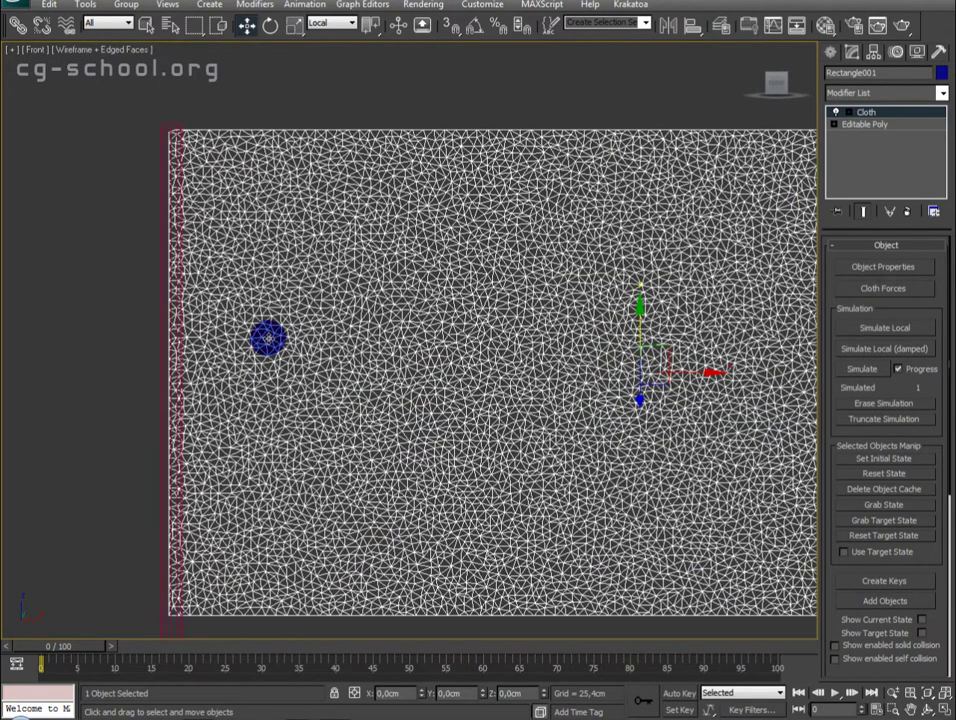
{"action": "scroll", "coordinate": [268, 339], "scroll_direction": "down", "scroll_amount": 2}
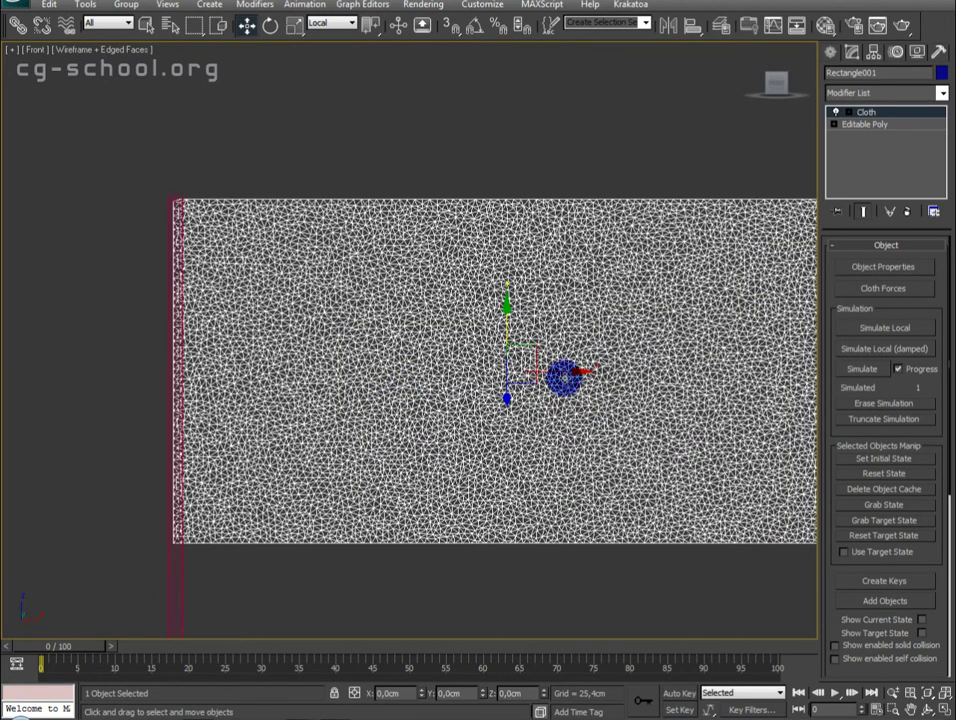
{"action": "left_click_drag", "start_coordinate": [561, 376], "coordinate": [575, 372]}
{"action": "key", "text": "ctrl+z"}
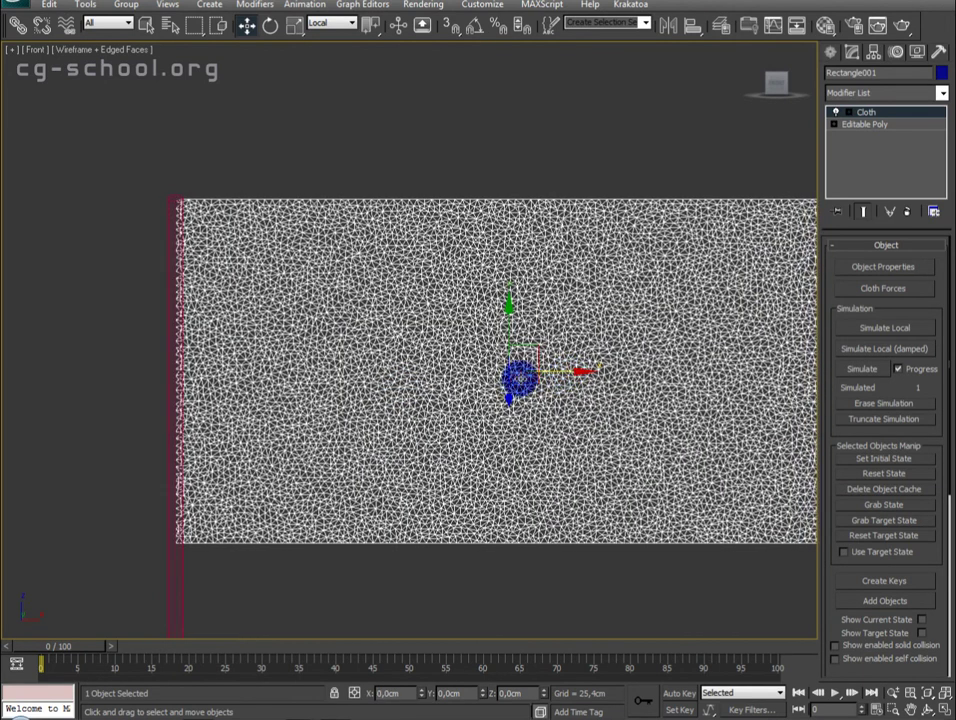
{"action": "mouse_move", "coordinate": [437, 461]}
{"action": "middle_mouse_down"}
{"action": "mouse_move", "coordinate": [386, 418]}
{"action": "mouse_move", "coordinate": [373, 506]}
{"action": "mouse_move", "coordinate": [502, 431]}
{"action": "middle_mouse_up"}
{"action": "scroll", "coordinate": [391, 438], "scroll_direction": "down", "scroll_amount": 2}
Select the pole in the Perspective view and restore smooth shading
{"action": "key", "text": "p"}
{"action": "left_click", "coordinate": [321, 504]}
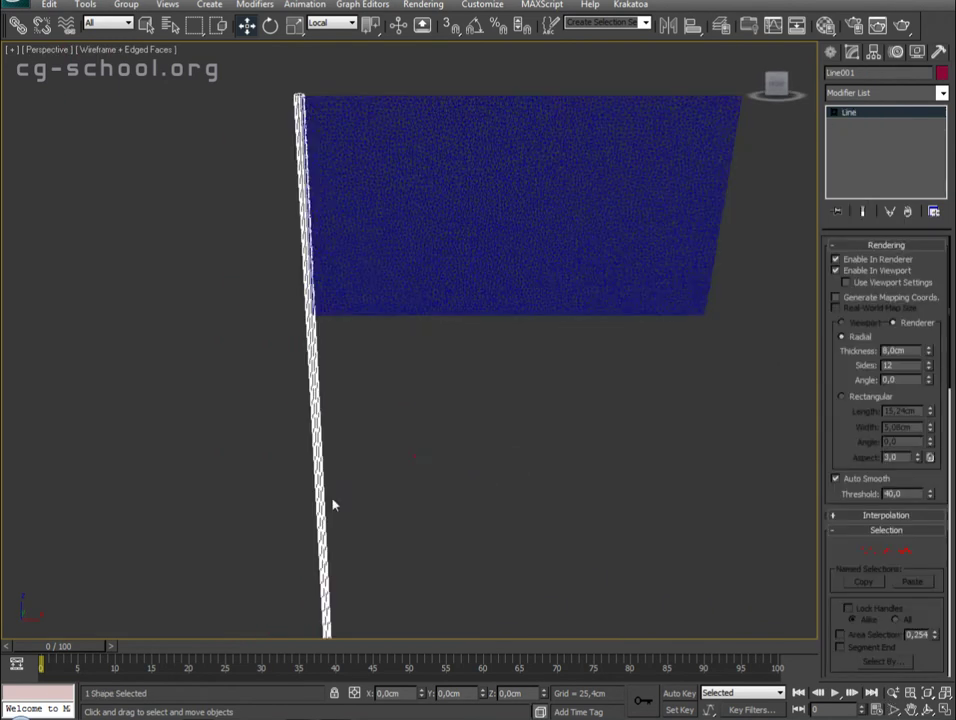
{"action": "scroll", "coordinate": [389, 432], "scroll_direction": "up", "scroll_amount": 2}
{"action": "key", "text": "F3"}
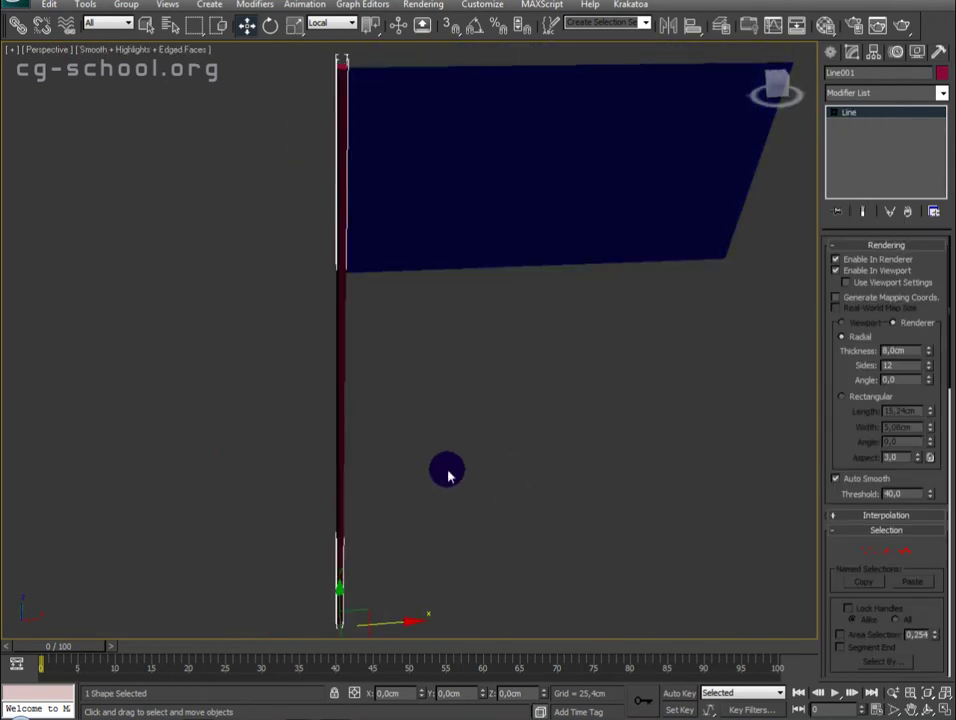
{"action": "key", "text": "F4"}
{"action": "scroll", "coordinate": [448, 472], "scroll_direction": "down", "scroll_amount": 3}
Apply the default grey material to flag and pole, then enable Auto Key and Set Key mode
{"action": "left_click_drag", "start_coordinate": [561, 91], "coordinate": [324, 341]}
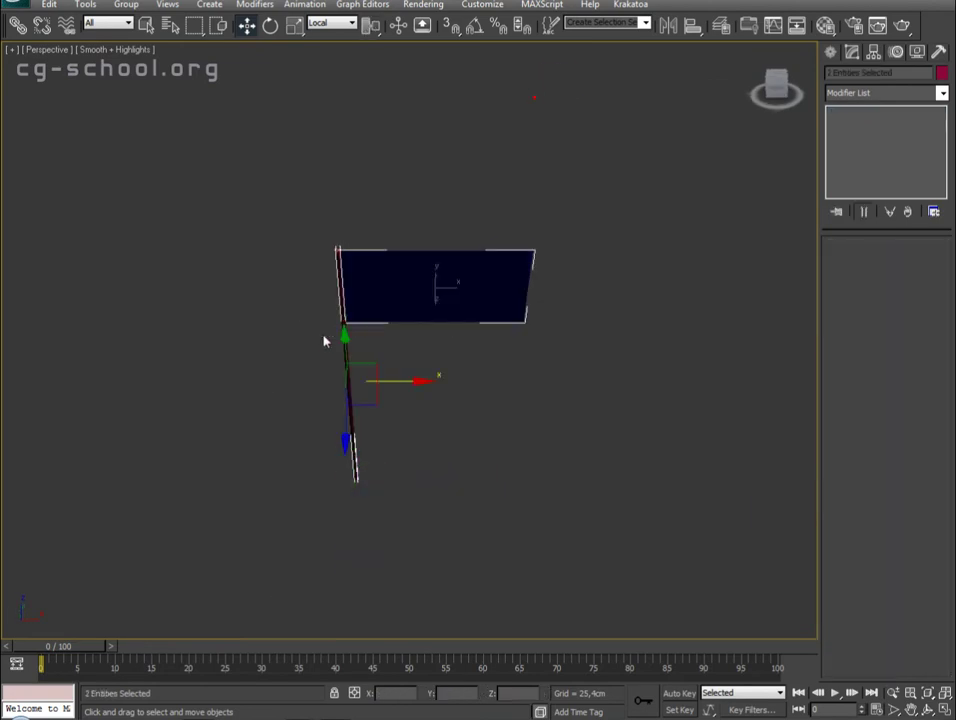
{"action": "key", "text": "m"}
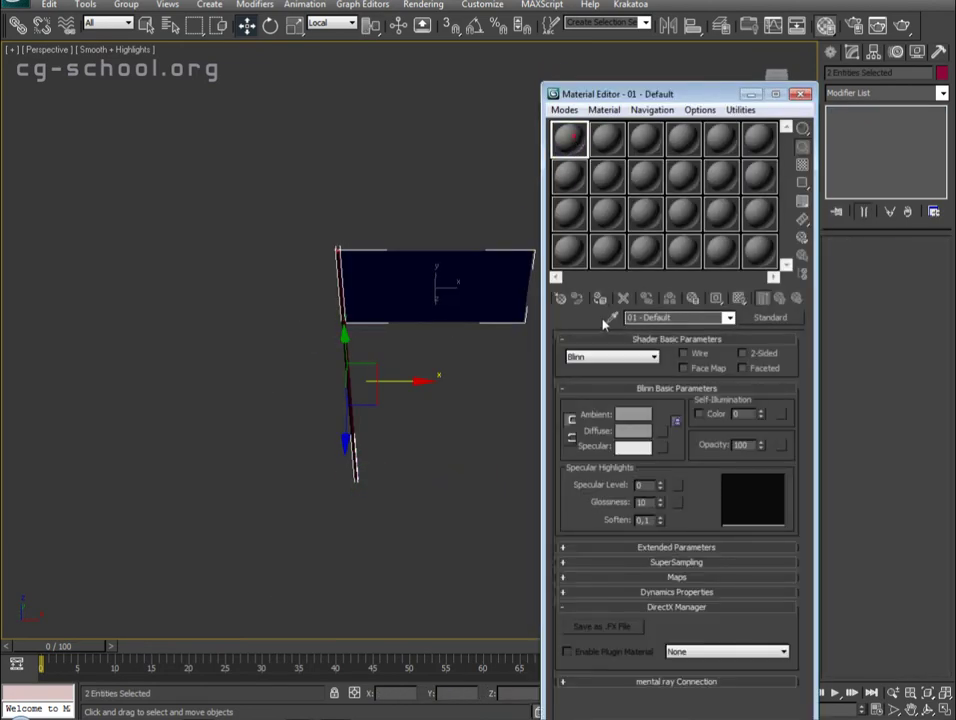
{"action": "left_click", "coordinate": [599, 298]}
{"action": "left_click", "coordinate": [799, 97]}
{"action": "left_click", "coordinate": [514, 390]}
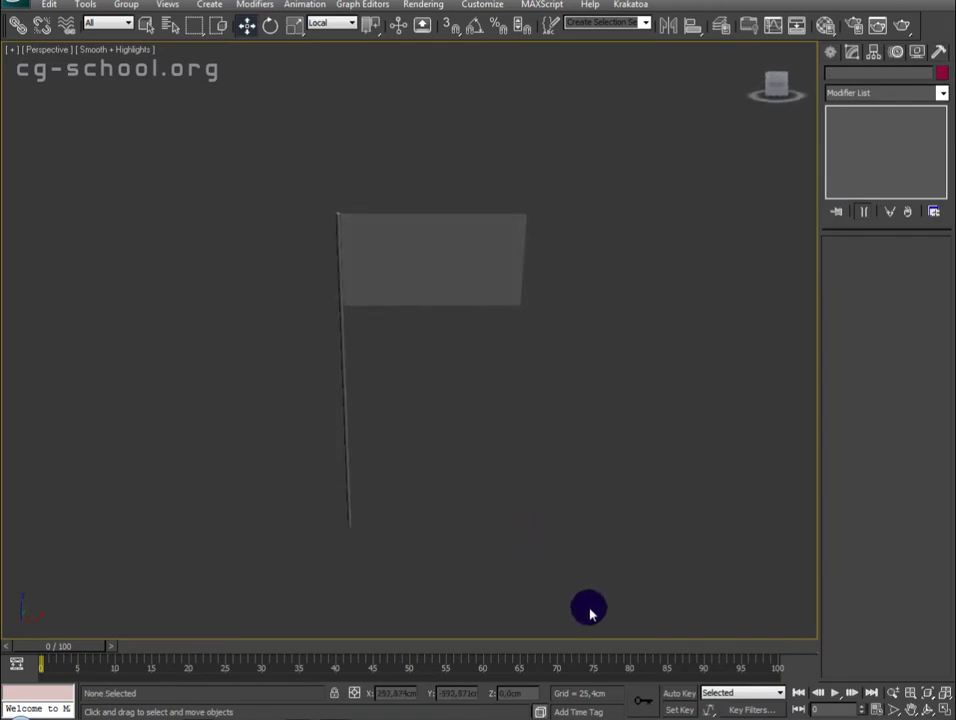
{"action": "left_click", "coordinate": [680, 694]}
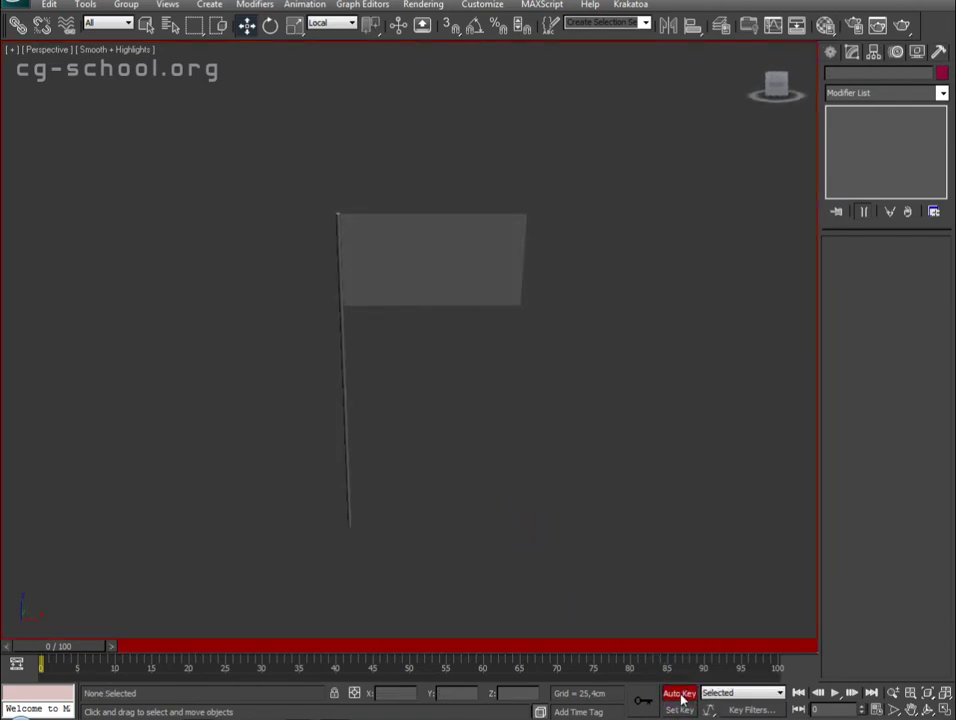
{"action": "left_click", "coordinate": [679, 708]}
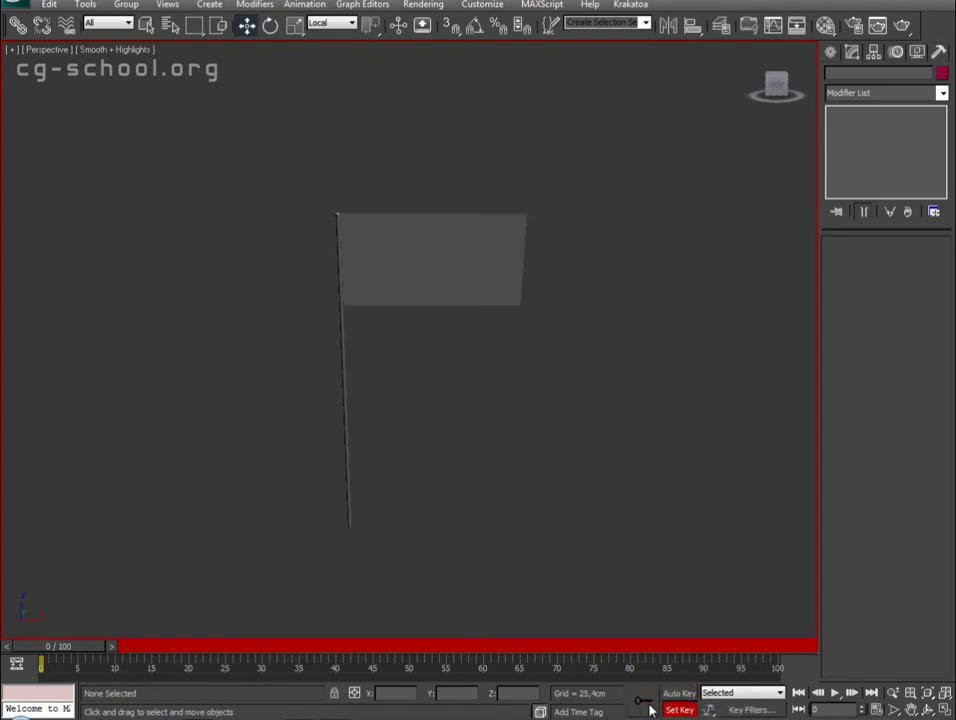
Turn Auto Key on and tilt the pole to a new angle at frame 0
{"action": "left_click", "coordinate": [686, 693]}
{"action": "middle_click_drag", "start_coordinate": [368, 505], "coordinate": [388, 526]}
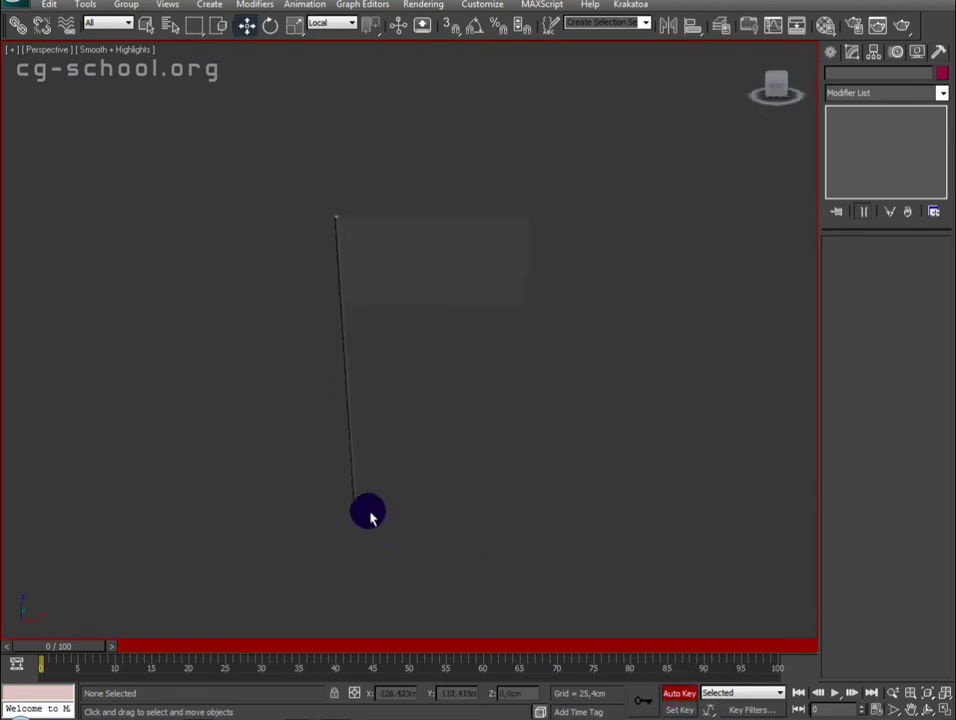
{"action": "left_click", "coordinate": [365, 515]}
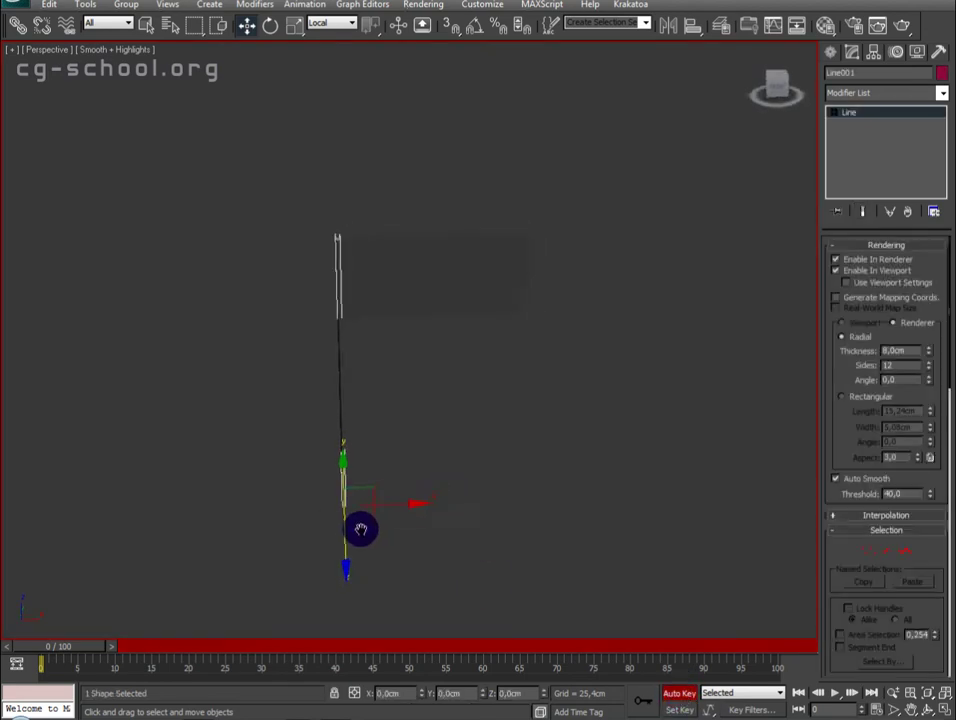
{"action": "key", "text": "e"}
{"action": "left_click_drag", "start_coordinate": [353, 532], "coordinate": [385, 568]}
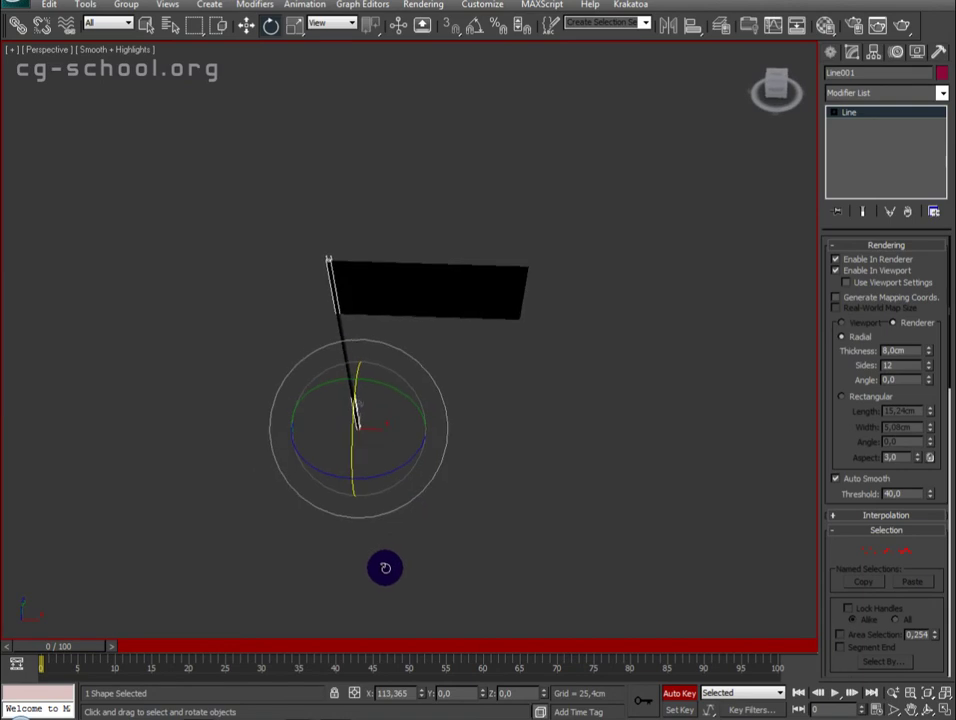
Rotate the pole to a new swing pose at frame 31
{"action": "left_click_drag", "start_coordinate": [64, 647], "coordinate": [265, 647]}
{"action": "mouse_move", "coordinate": [416, 499]}
{"action": "left_mouse_down"}
{"action": "mouse_move", "coordinate": [413, 377]}
{"action": "mouse_move", "coordinate": [352, 421]}
{"action": "left_mouse_up"}
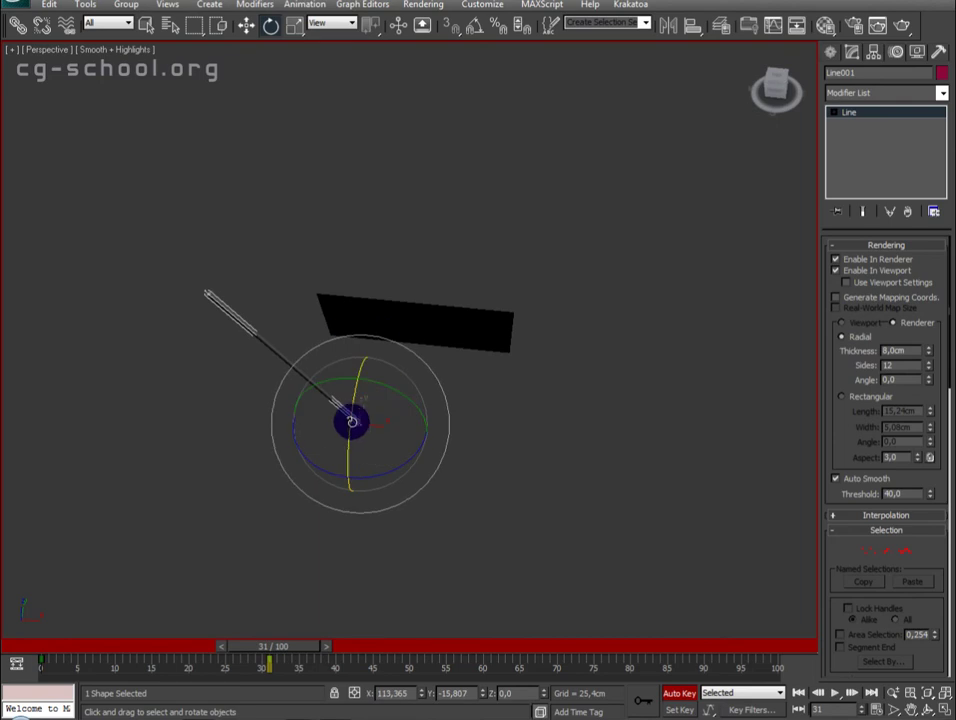
{"action": "mouse_move", "coordinate": [352, 421]}
{"action": "left_mouse_down"}
{"action": "mouse_move", "coordinate": [318, 524]}
{"action": "mouse_move", "coordinate": [403, 493]}
{"action": "mouse_move", "coordinate": [267, 641]}
{"action": "left_mouse_up"}
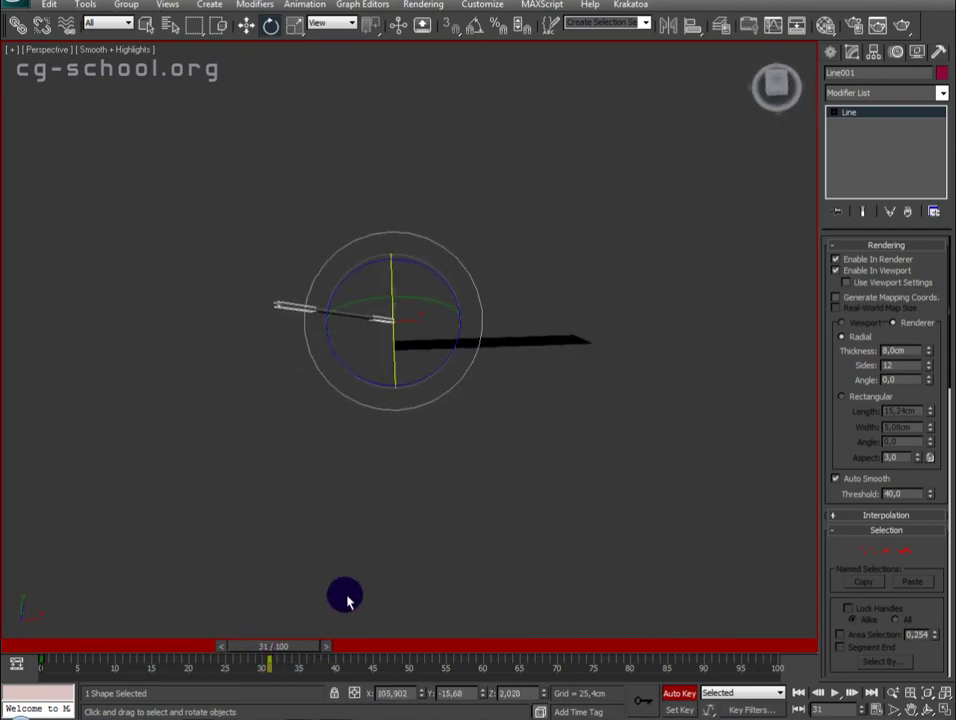
{"action": "left_click_drag", "start_coordinate": [347, 600], "coordinate": [351, 595]}
{"action": "mouse_move", "coordinate": [394, 373]}
{"action": "left_mouse_down"}
{"action": "mouse_move", "coordinate": [416, 373]}
{"action": "mouse_move", "coordinate": [397, 343]}
{"action": "left_mouse_up"}
Key the pole near-vertical at frame 71, up-right at frame 100, then adjust frame 0
{"action": "left_click_drag", "start_coordinate": [296, 651], "coordinate": [578, 668]}
{"action": "mouse_move", "coordinate": [433, 406]}
{"action": "left_mouse_down"}
{"action": "mouse_move", "coordinate": [490, 437]}
{"action": "mouse_move", "coordinate": [397, 440]}
{"action": "mouse_move", "coordinate": [403, 455]}
{"action": "mouse_move", "coordinate": [493, 502]}
{"action": "left_mouse_up"}
{"action": "left_click_drag", "start_coordinate": [555, 645], "coordinate": [777, 645]}
{"action": "mouse_move", "coordinate": [425, 333]}
{"action": "left_mouse_down"}
{"action": "mouse_move", "coordinate": [408, 393]}
{"action": "mouse_move", "coordinate": [399, 385]}
{"action": "mouse_move", "coordinate": [472, 402]}
{"action": "mouse_move", "coordinate": [463, 417]}
{"action": "left_mouse_up"}
{"action": "mouse_move", "coordinate": [708, 640]}
{"action": "left_mouse_down"}
{"action": "mouse_move", "coordinate": [720, 645]}
{"action": "mouse_move", "coordinate": [32, 588]}
{"action": "left_mouse_up"}
{"action": "left_click_drag", "start_coordinate": [529, 449], "coordinate": [543, 445]}
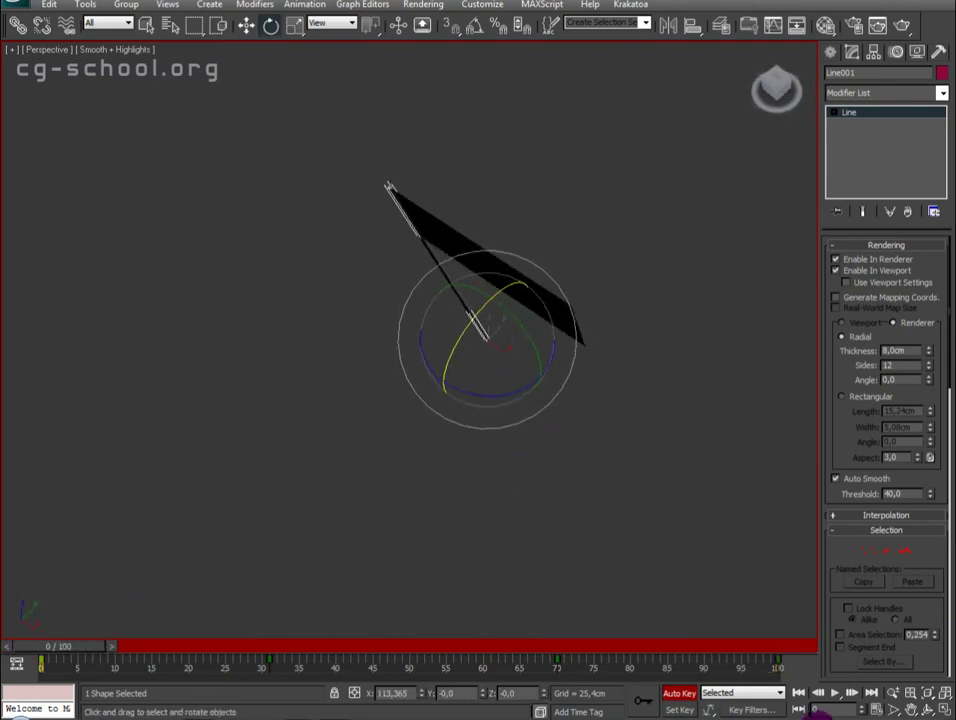
Turn Auto Key off and play back the flag swing
{"action": "left_click", "coordinate": [682, 692]}
{"action": "left_click", "coordinate": [837, 693]}
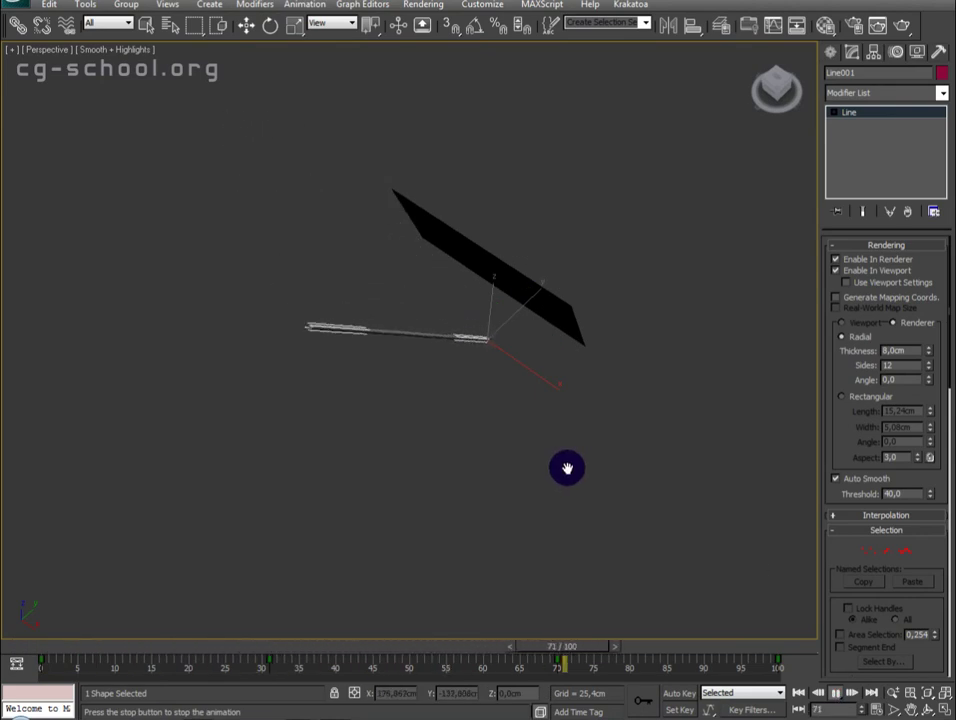
{"action": "left_click", "coordinate": [840, 691]}
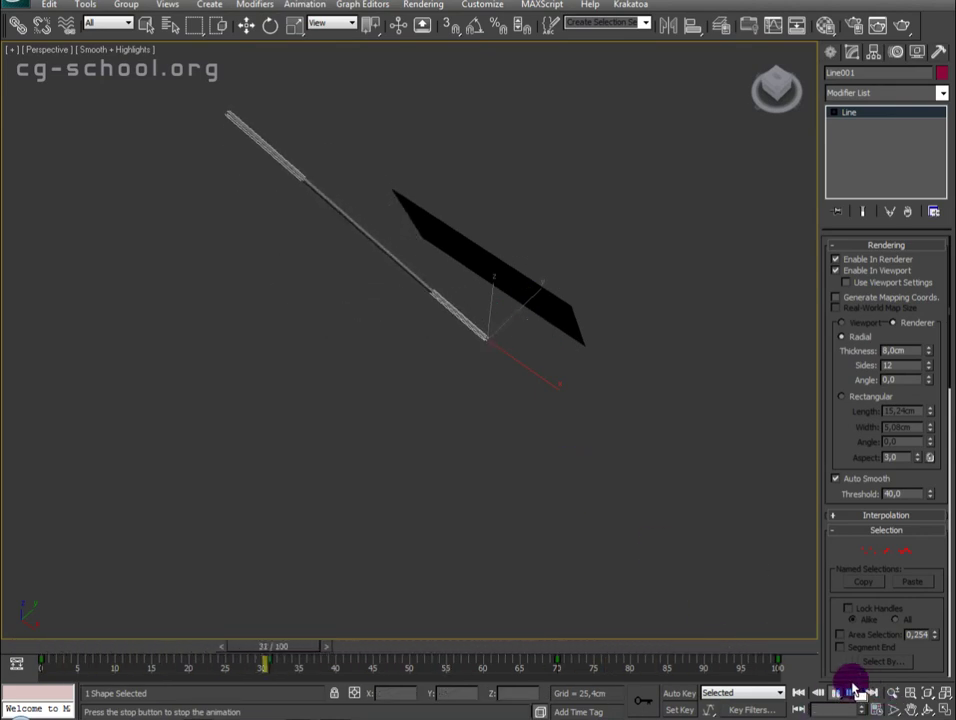
{"action": "key", "text": "e"}
{"action": "mouse_move", "coordinate": [787, 634]}
{"action": "middle_mouse_down", "text": "alt"}
{"action": "mouse_move", "coordinate": [612, 455]}
{"action": "mouse_move", "coordinate": [619, 467]}
{"action": "middle_mouse_up", "text": "alt"}
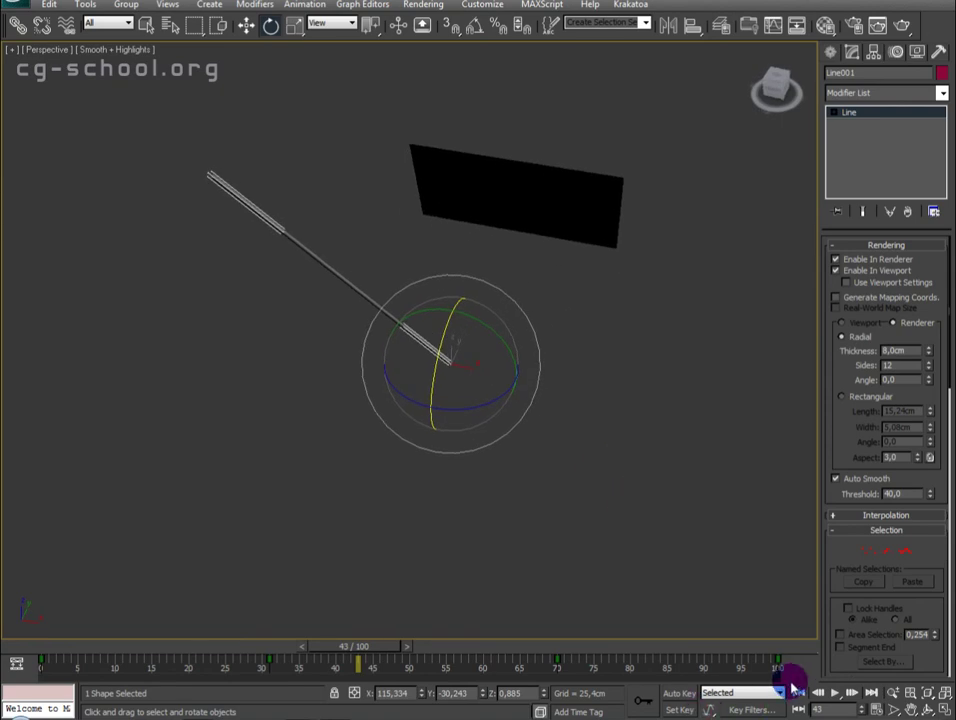
Scale the pole's track-bar keys toward frame 0 so the swing ends well before frame 100
{"action": "left_click_drag", "start_coordinate": [790, 668], "coordinate": [35, 668]}
{"action": "left_click_drag", "start_coordinate": [777, 677], "coordinate": [519, 672]}
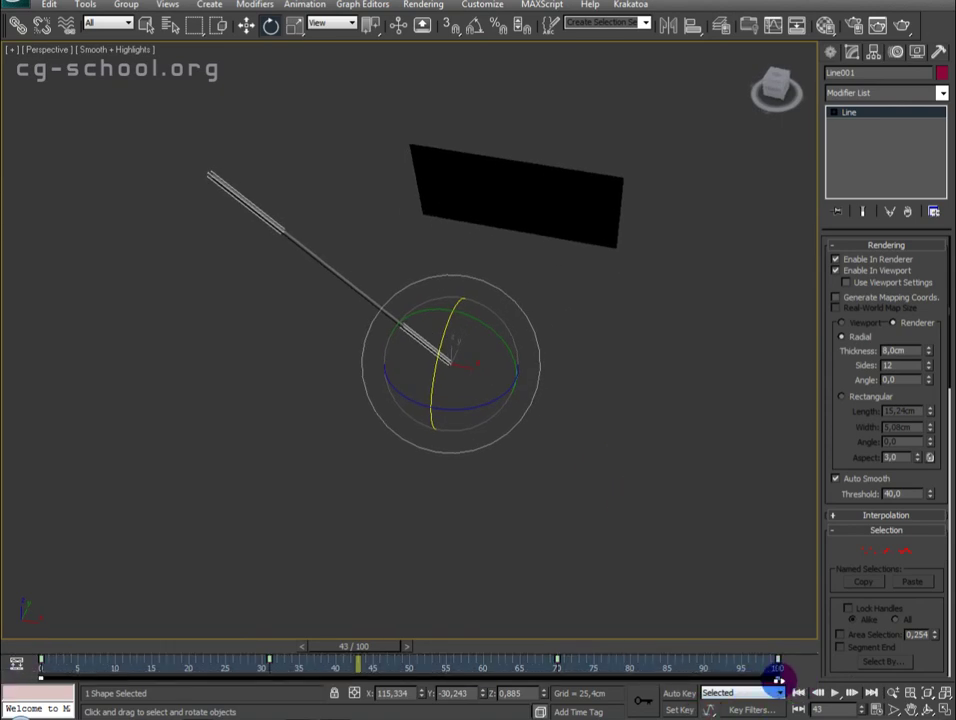
{"action": "mouse_move", "coordinate": [382, 646]}
{"action": "left_mouse_down"}
{"action": "mouse_move", "coordinate": [523, 646]}
{"action": "mouse_move", "coordinate": [557, 678]}
{"action": "left_mouse_up"}
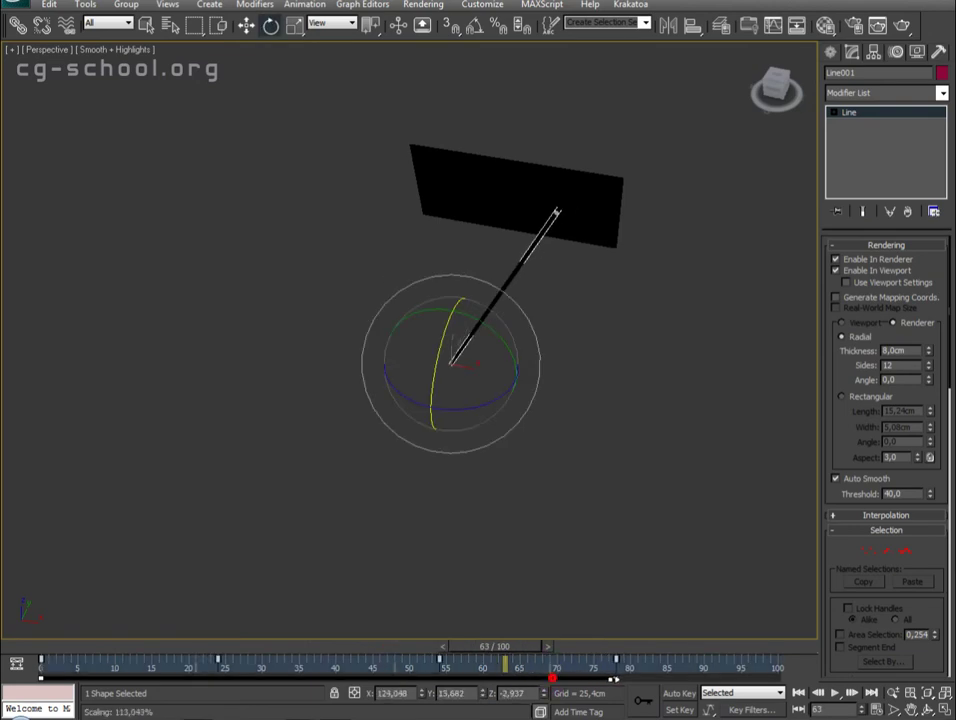
{"action": "mouse_move", "coordinate": [506, 641]}
{"action": "left_mouse_down"}
{"action": "mouse_move", "coordinate": [40, 646]}
{"action": "mouse_move", "coordinate": [593, 675]}
{"action": "mouse_move", "coordinate": [3, 625]}
{"action": "left_mouse_up"}
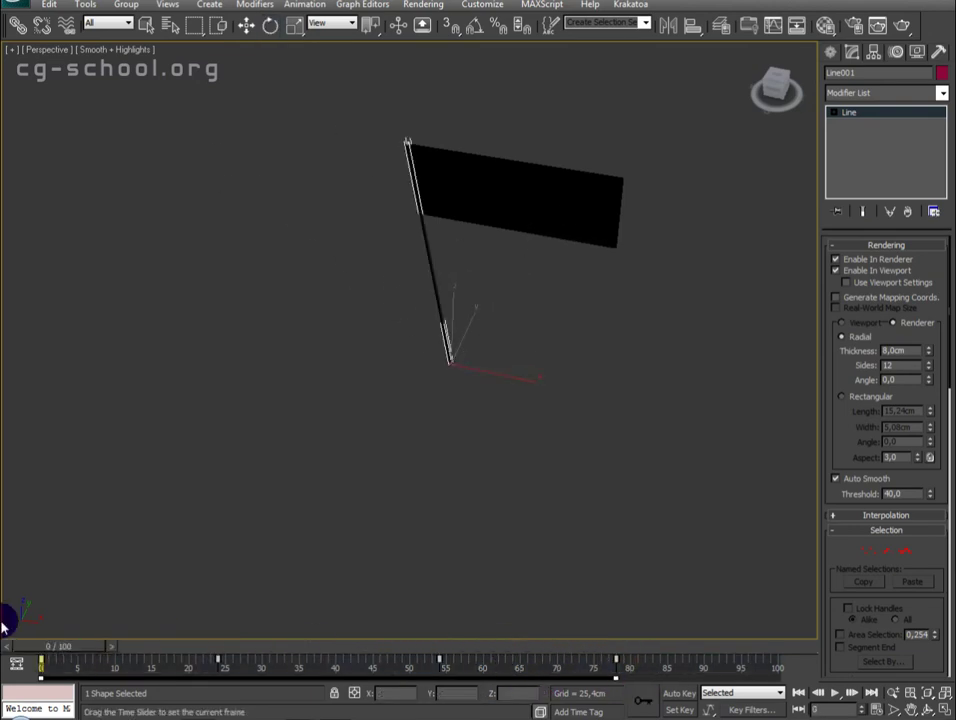
{"action": "key", "text": "e"}
{"action": "mouse_move", "coordinate": [390, 348]}
{"action": "middle_mouse_down", "text": "alt"}
{"action": "mouse_move", "coordinate": [508, 367]}
{"action": "mouse_move", "coordinate": [480, 429]}
{"action": "middle_mouse_up", "text": "alt"}
Select the flag cloth and enter its Cloth Group level in a wireframe front view
{"action": "left_click", "coordinate": [526, 314]}
{"action": "mouse_move", "coordinate": [526, 314]}
{"action": "middle_mouse_down", "text": "alt"}
{"action": "mouse_move", "coordinate": [444, 393]}
{"action": "mouse_move", "coordinate": [531, 393]}
{"action": "mouse_move", "coordinate": [537, 430]}
{"action": "middle_mouse_up", "text": "alt"}
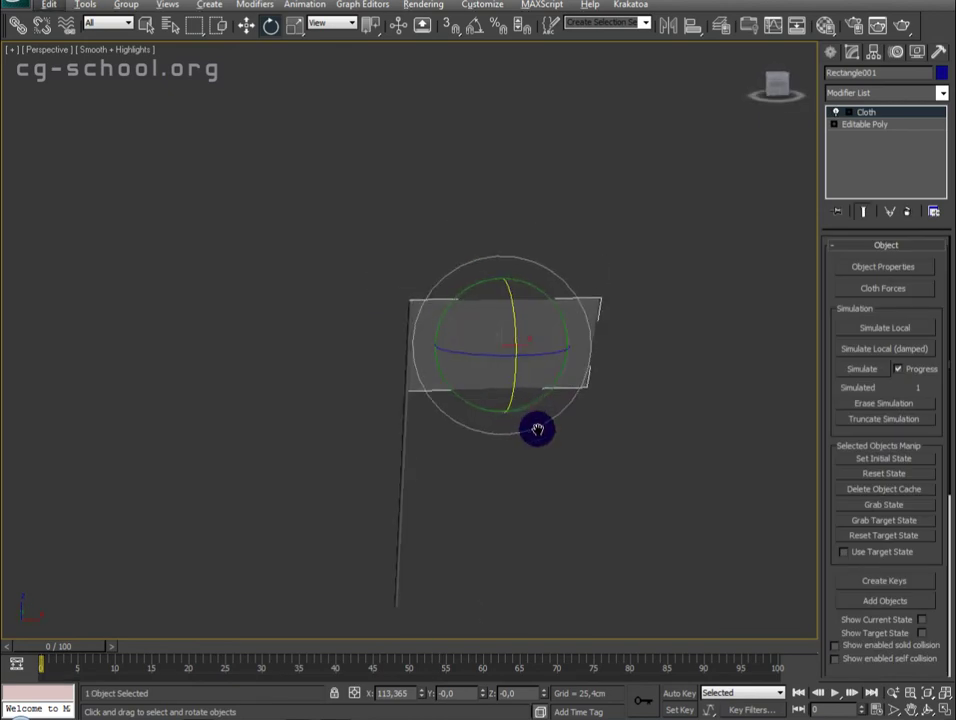
{"action": "key", "text": "f"}
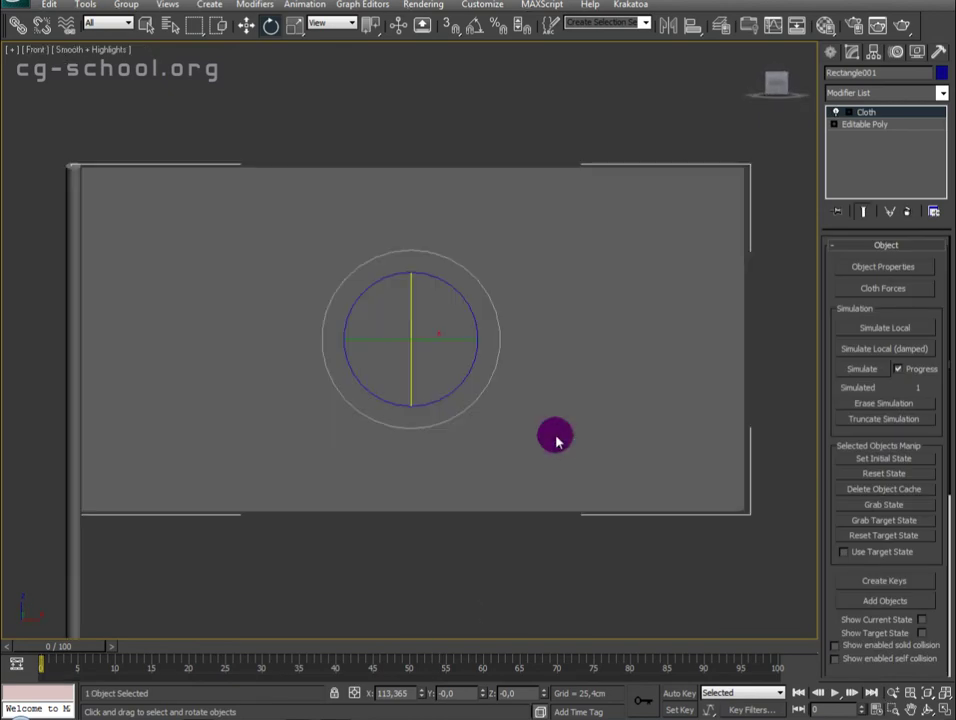
{"action": "middle_click_drag", "start_coordinate": [467, 258], "coordinate": [590, 246]}
{"action": "left_click", "coordinate": [848, 112]}
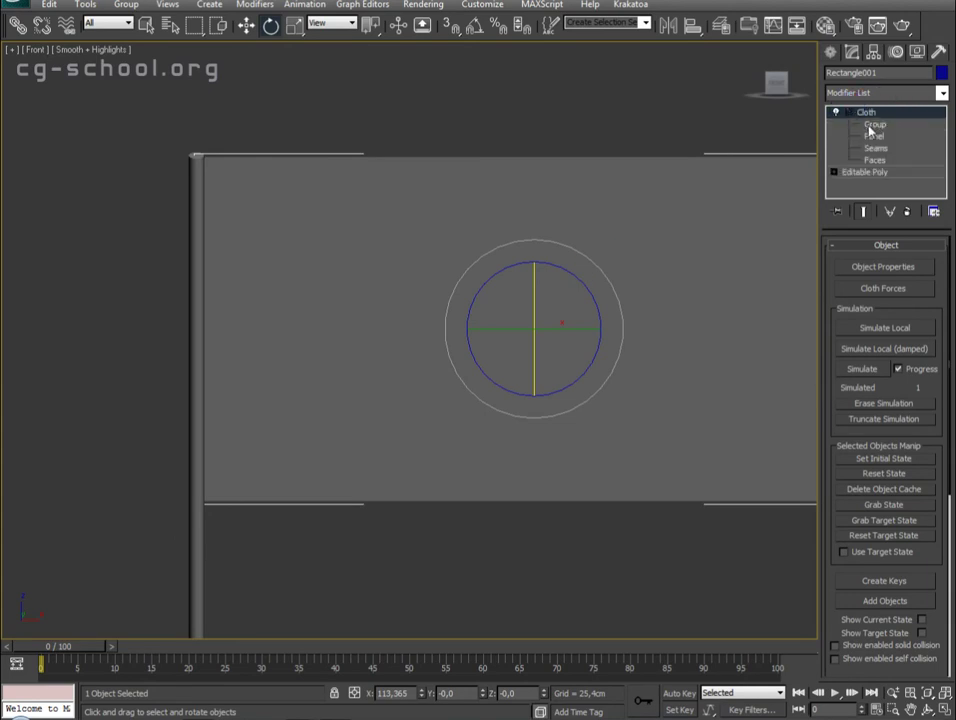
{"action": "left_click", "coordinate": [874, 124]}
{"action": "key", "text": "F3"}
{"action": "scroll", "coordinate": [300, 380], "scroll_direction": "up", "scroll_amount": 3}
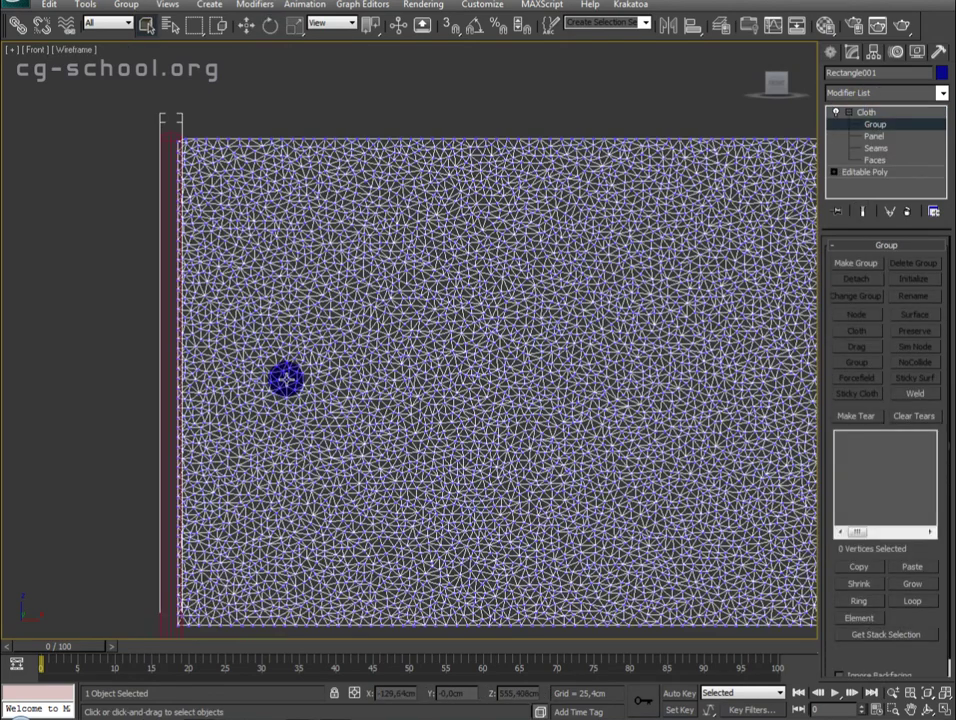
{"action": "scroll", "coordinate": [270, 379], "scroll_direction": "up", "scroll_amount": 2}
{"action": "mouse_move", "coordinate": [268, 379]}
{"action": "middle_mouse_down"}
{"action": "mouse_move", "coordinate": [327, 177]}
{"action": "mouse_move", "coordinate": [332, 313]}
{"action": "mouse_move", "coordinate": [326, 294]}
{"action": "middle_mouse_up"}
{"action": "scroll", "coordinate": [327, 177], "scroll_direction": "down", "scroll_amount": 2}
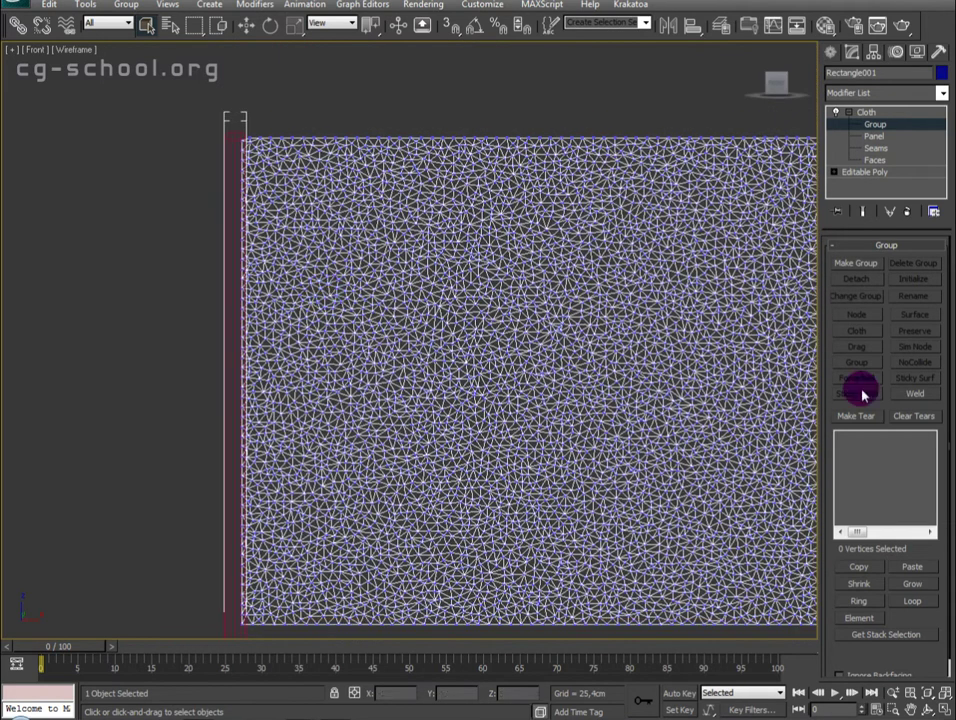
{"action": "middle_click_drag", "start_coordinate": [491, 325], "coordinate": [474, 320]}
{"action": "left_click", "coordinate": [872, 124]}
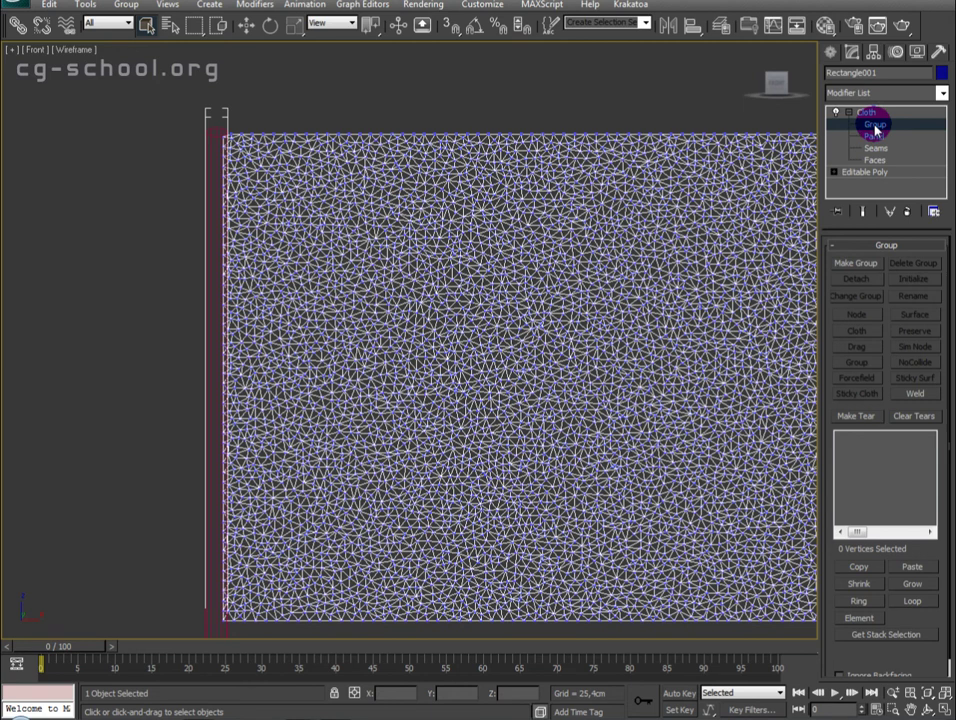
Box-select the cloth's left-edge vertices and make them group Group001
{"action": "middle_click_drag", "start_coordinate": [102, 365], "coordinate": [145, 179]}
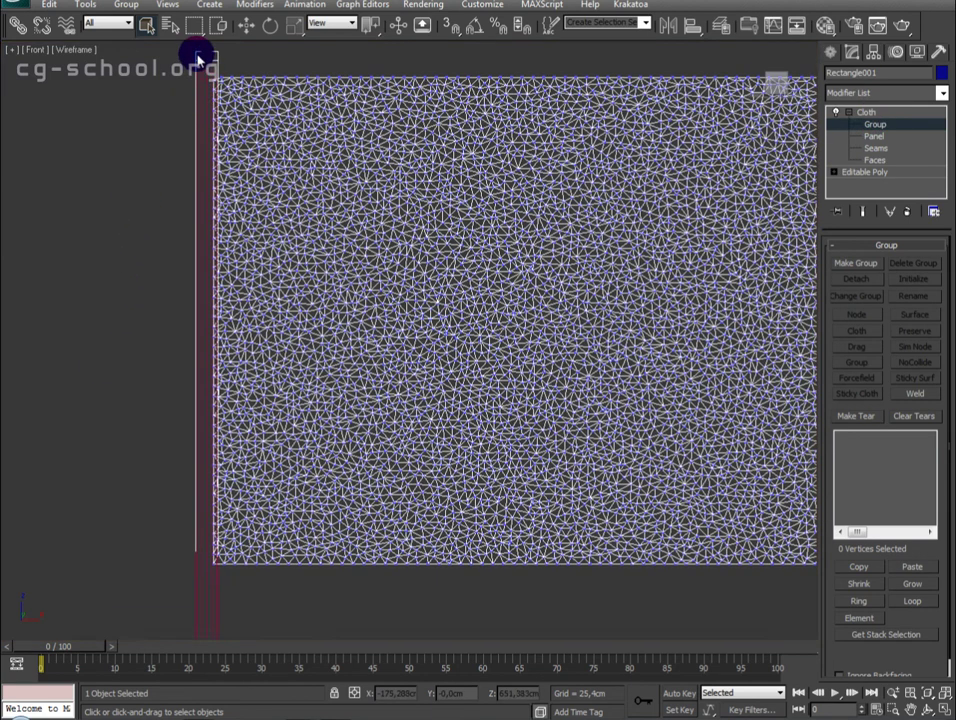
{"action": "left_click_drag", "start_coordinate": [213, 640], "coordinate": [214, 665]}
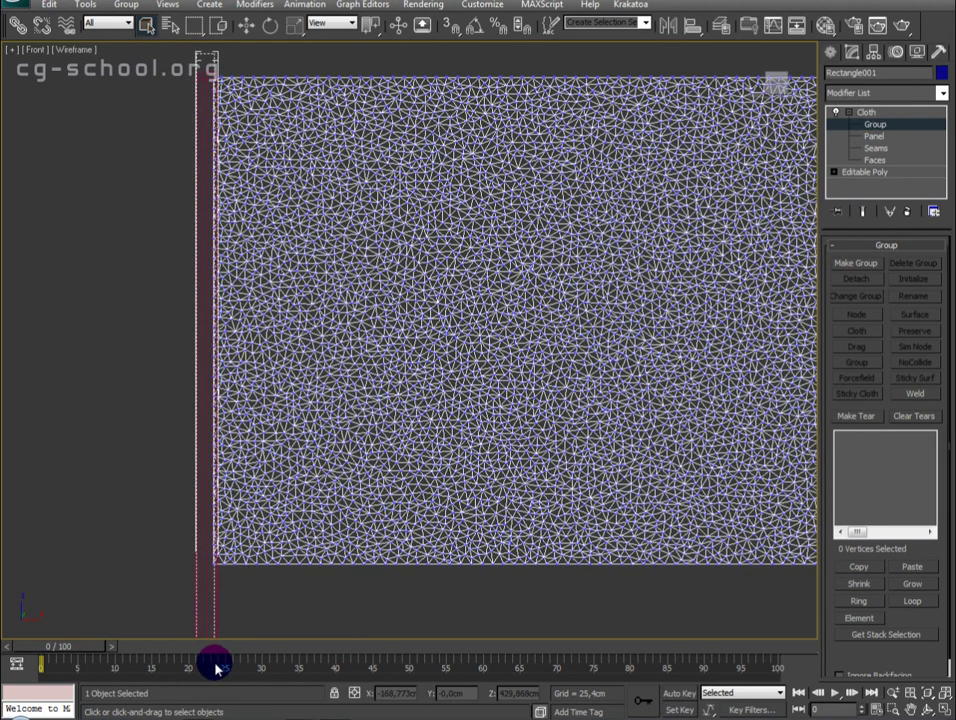
{"action": "scroll", "coordinate": [256, 433], "scroll_direction": "up", "scroll_amount": 3}
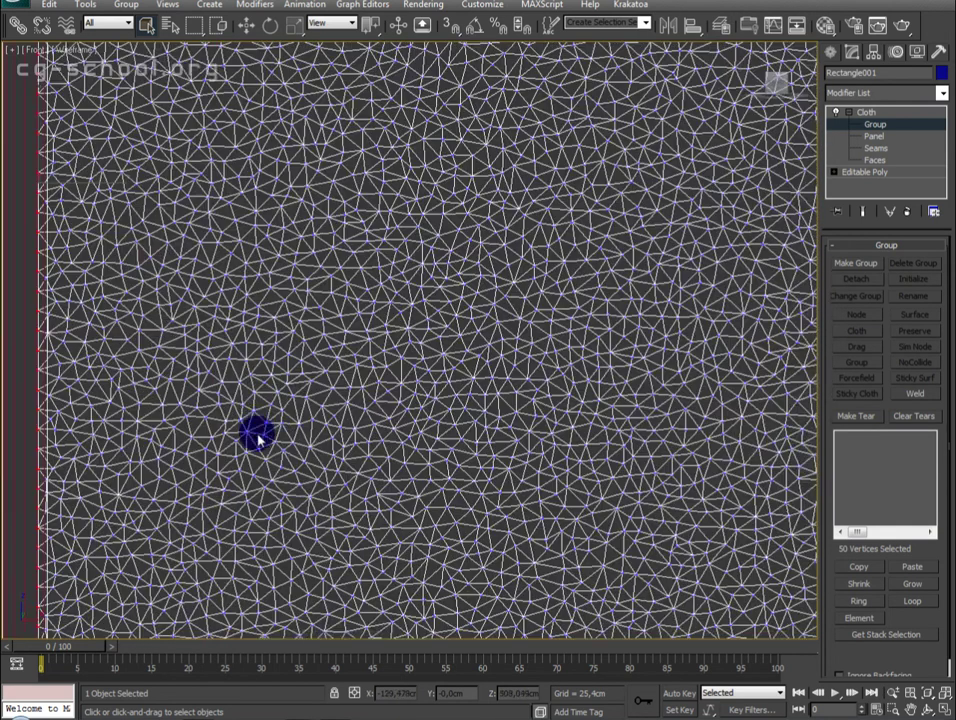
{"action": "left_click", "coordinate": [856, 263]}
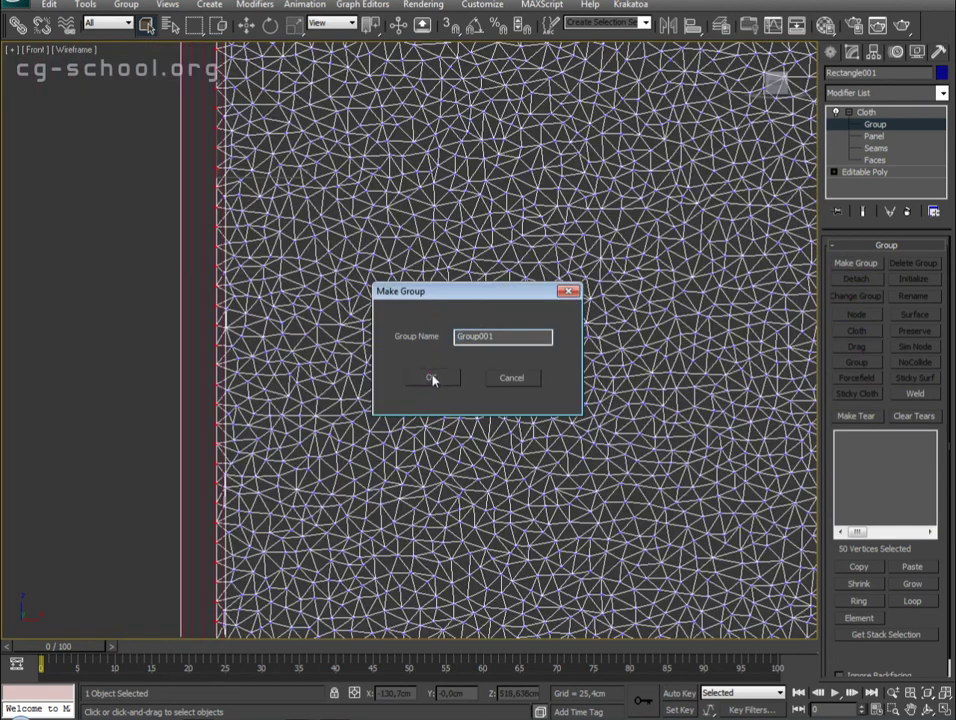
{"action": "left_click", "coordinate": [431, 377]}
Pin Group001 as a node to the red pole line, Line001
{"action": "middle_click_drag", "start_coordinate": [557, 400], "coordinate": [444, 198]}
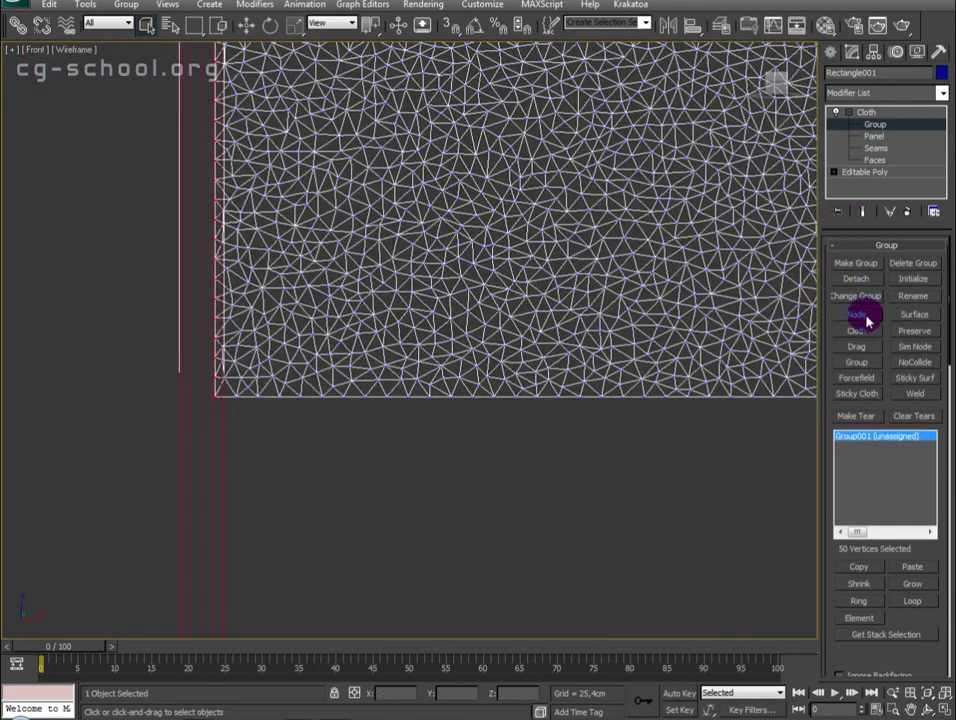
{"action": "left_click", "coordinate": [862, 316]}
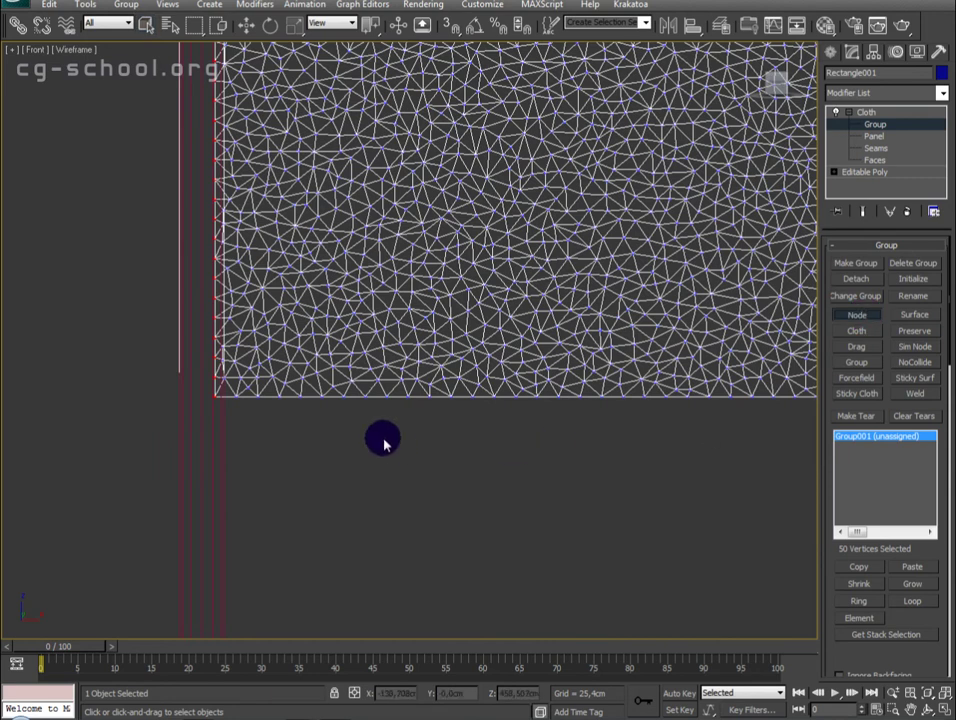
{"action": "left_click", "coordinate": [202, 469]}
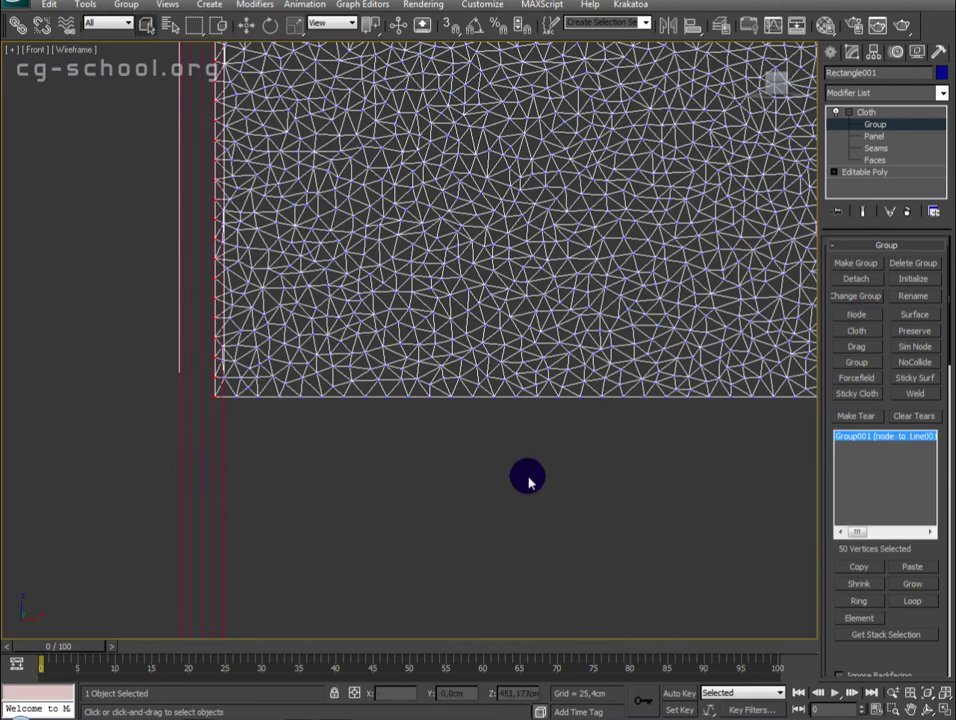
Widen the command panel and return to the Cloth modifier's object level
{"action": "mouse_move", "coordinate": [818, 490]}
{"action": "left_mouse_down"}
{"action": "mouse_move", "coordinate": [702, 500]}
{"action": "mouse_move", "coordinate": [712, 540]}
{"action": "mouse_move", "coordinate": [731, 530]}
{"action": "mouse_move", "coordinate": [779, 452]}
{"action": "mouse_move", "coordinate": [744, 446]}
{"action": "mouse_move", "coordinate": [726, 534]}
{"action": "left_mouse_up"}
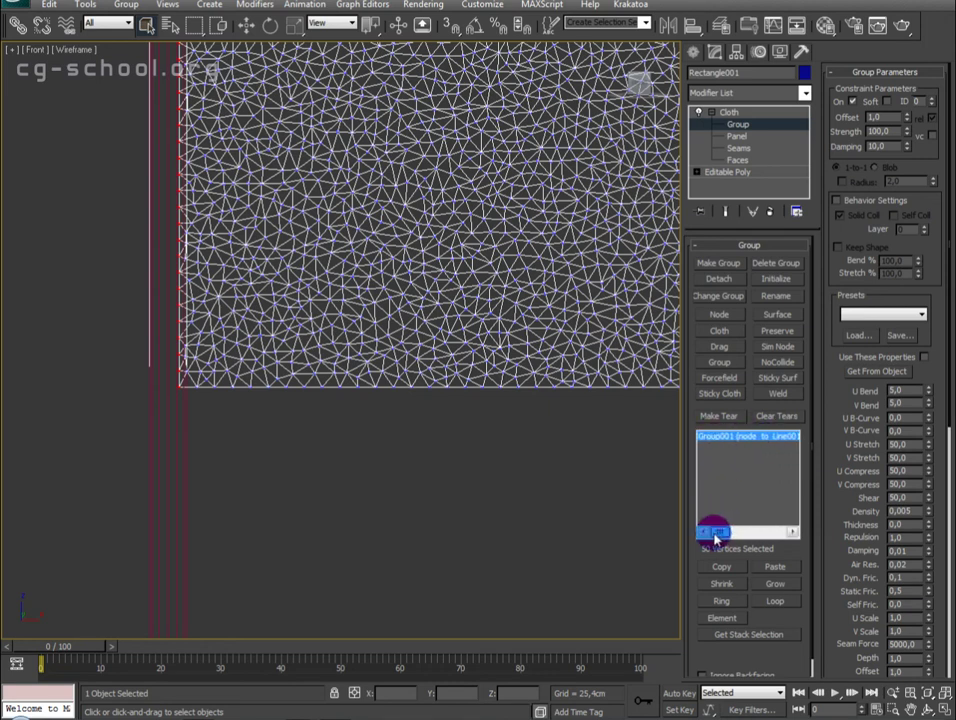
{"action": "scroll", "coordinate": [465, 445], "scroll_direction": "down", "scroll_amount": 5}
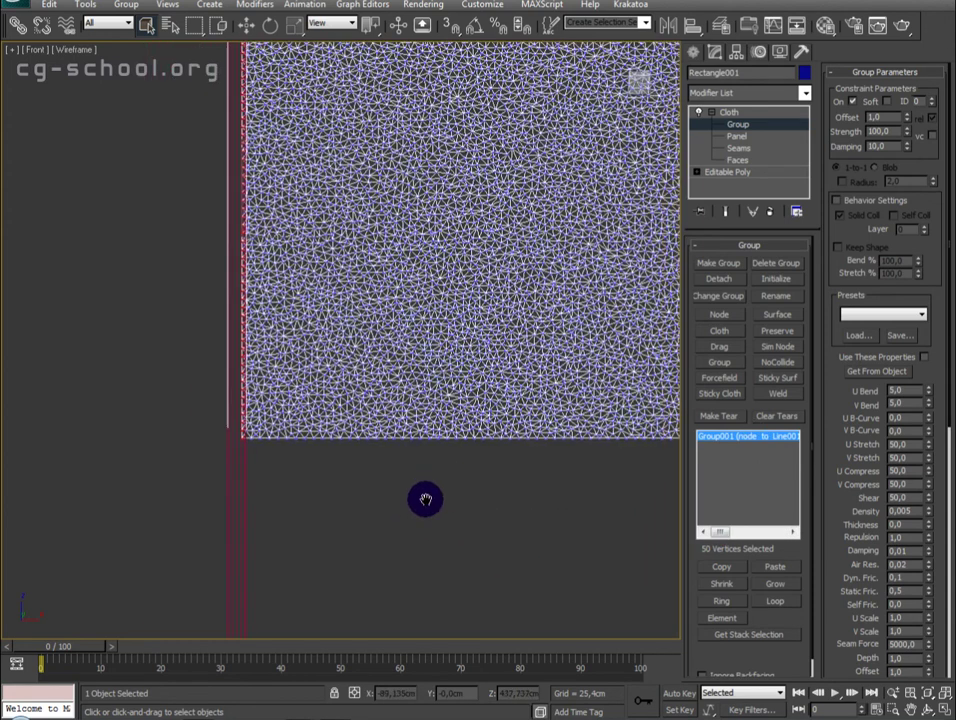
{"action": "scroll", "coordinate": [292, 348], "scroll_direction": "up", "scroll_amount": 2}
{"action": "scroll", "coordinate": [348, 358], "scroll_direction": "up", "scroll_amount": 2}
{"action": "scroll", "coordinate": [335, 367], "scroll_direction": "up", "scroll_amount": 2}
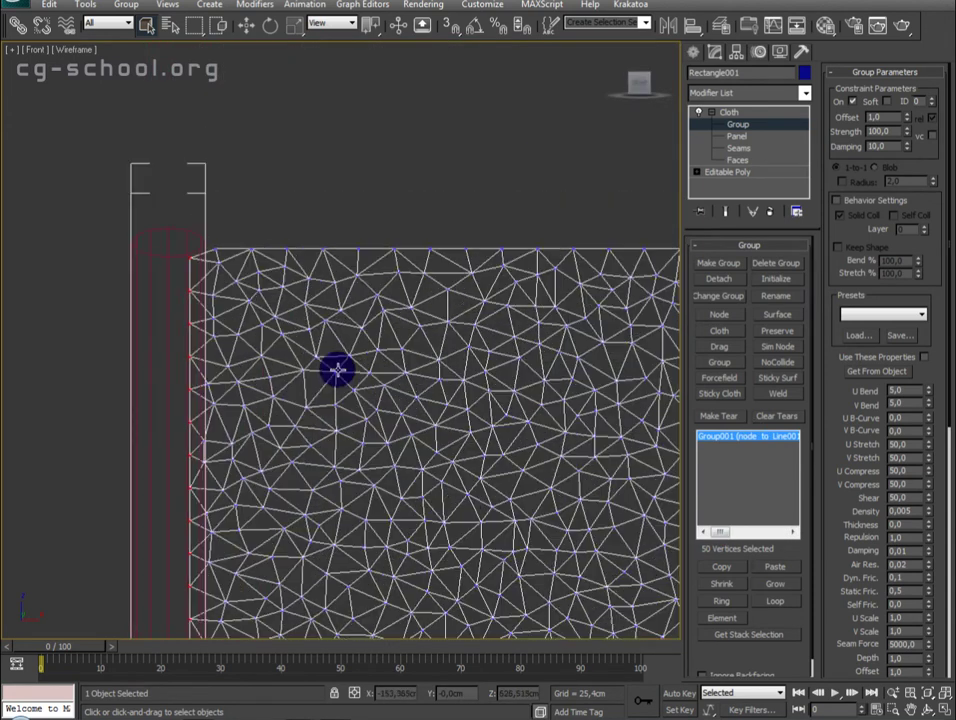
{"action": "left_click", "coordinate": [752, 112]}
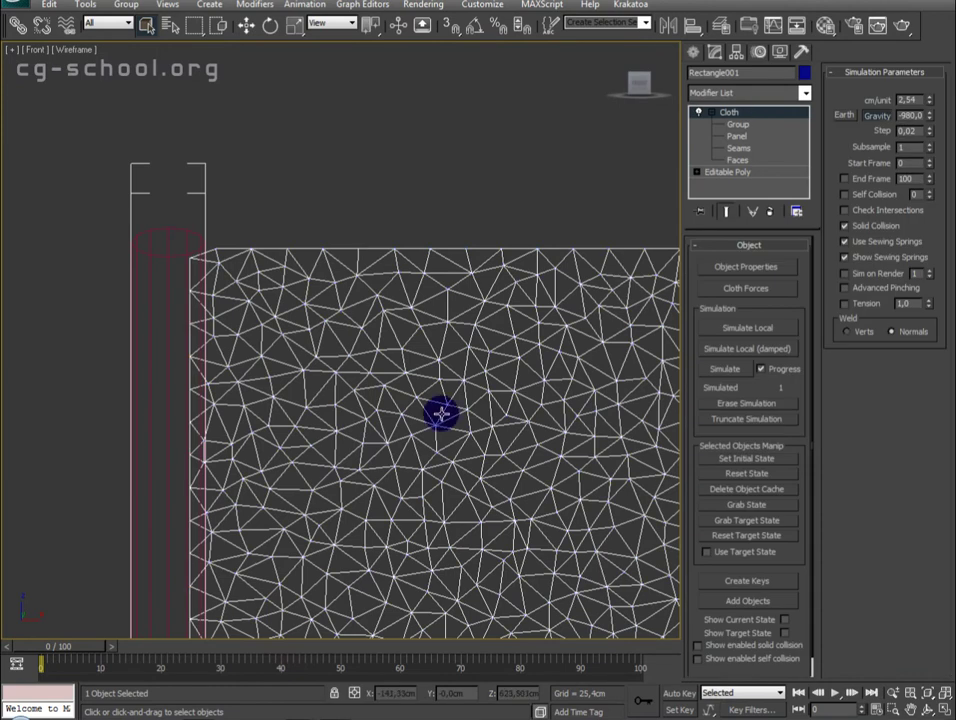
Switch to the Perspective view, framed and orbited to face the flag
{"action": "scroll", "coordinate": [353, 418], "scroll_direction": "down", "scroll_amount": 3}
{"action": "scroll", "coordinate": [365, 363], "scroll_direction": "down", "scroll_amount": 2}
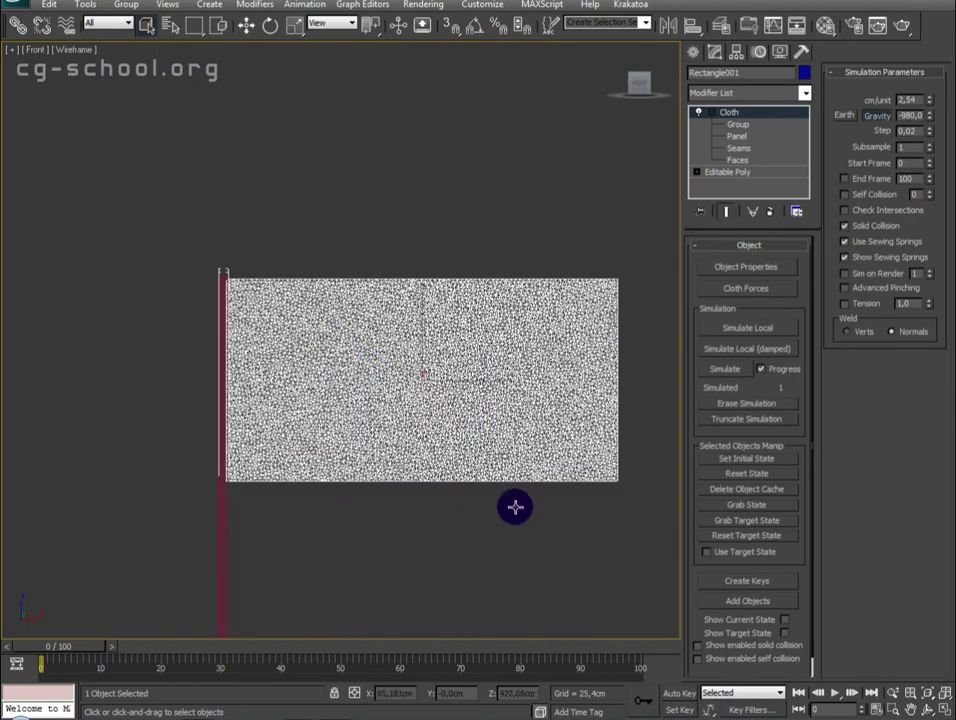
{"action": "mouse_move", "coordinate": [460, 432]}
{"action": "middle_mouse_down", "text": "alt"}
{"action": "mouse_move", "coordinate": [390, 425]}
{"action": "mouse_move", "coordinate": [459, 476]}
{"action": "middle_mouse_up", "text": "alt"}
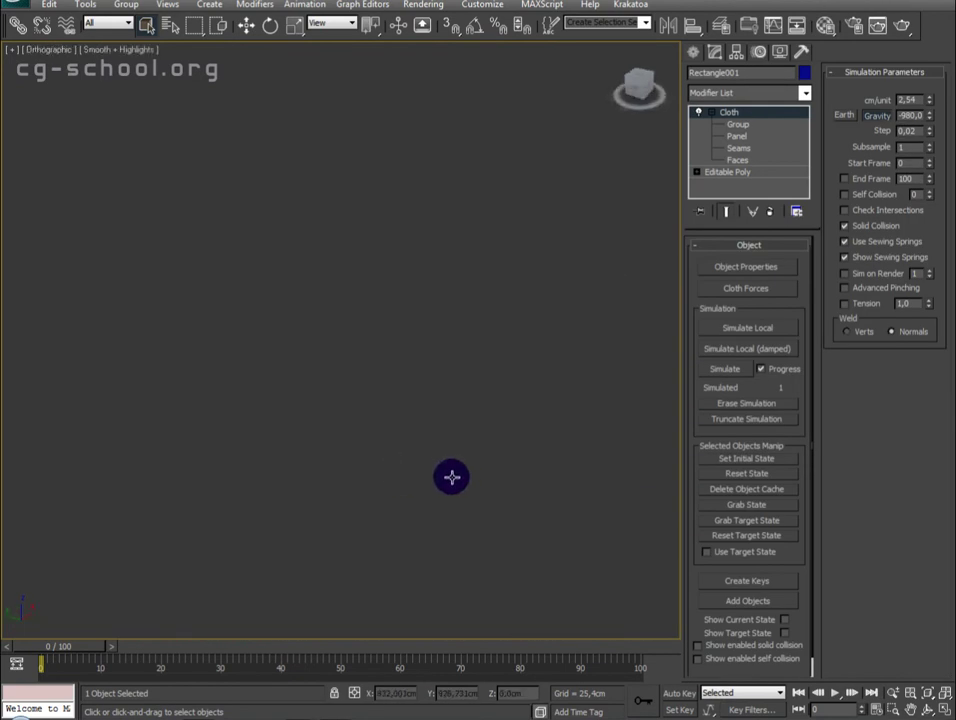
{"action": "key", "text": "z"}
{"action": "key", "text": "p"}
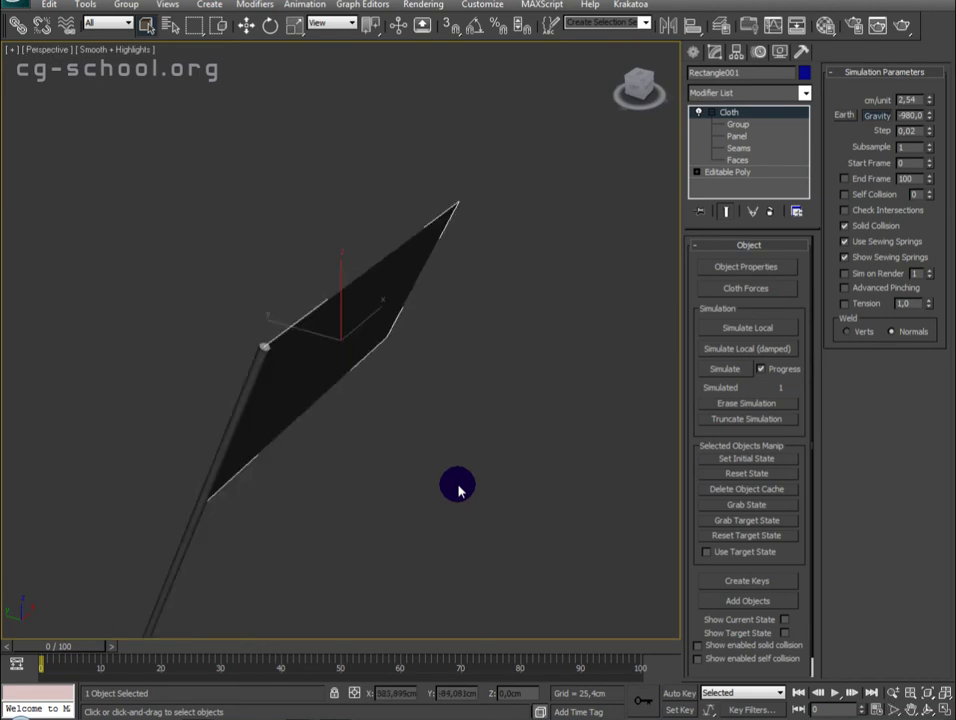
{"action": "mouse_move", "coordinate": [459, 487]}
{"action": "middle_mouse_down", "text": "alt"}
{"action": "mouse_move", "coordinate": [316, 405]}
{"action": "mouse_move", "coordinate": [360, 440]}
{"action": "middle_mouse_up", "text": "alt"}
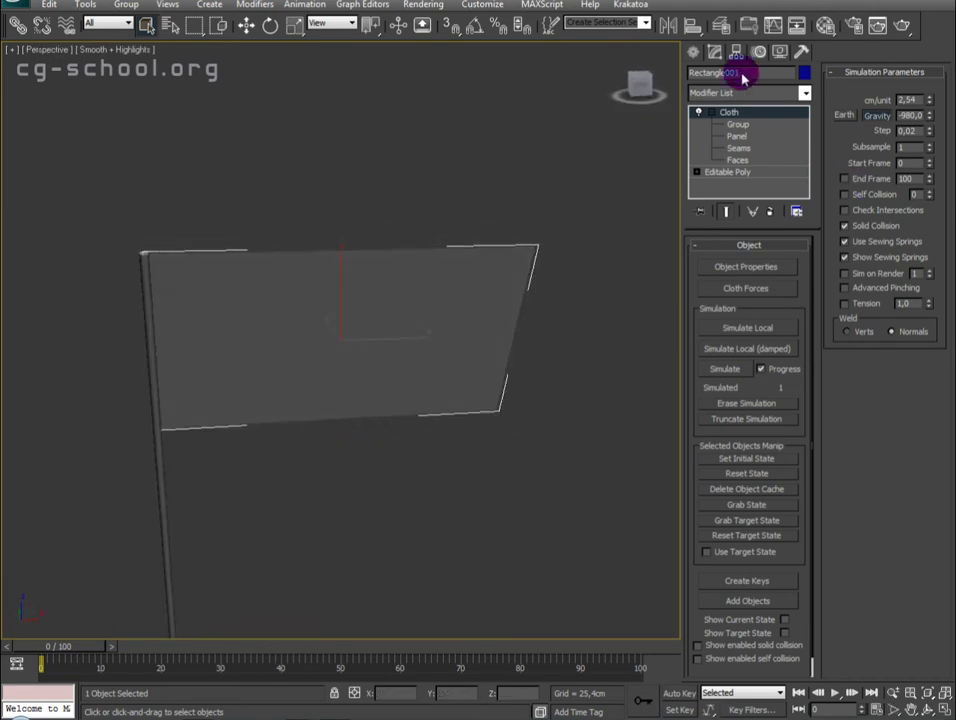
{"action": "left_click", "coordinate": [693, 54]}
Create a Wind space warp in the viewport near the flag
{"action": "left_click", "coordinate": [788, 76]}
{"action": "left_click", "coordinate": [779, 195]}
{"action": "middle_click_drag", "start_coordinate": [459, 395], "coordinate": [433, 450], "text": "alt"}
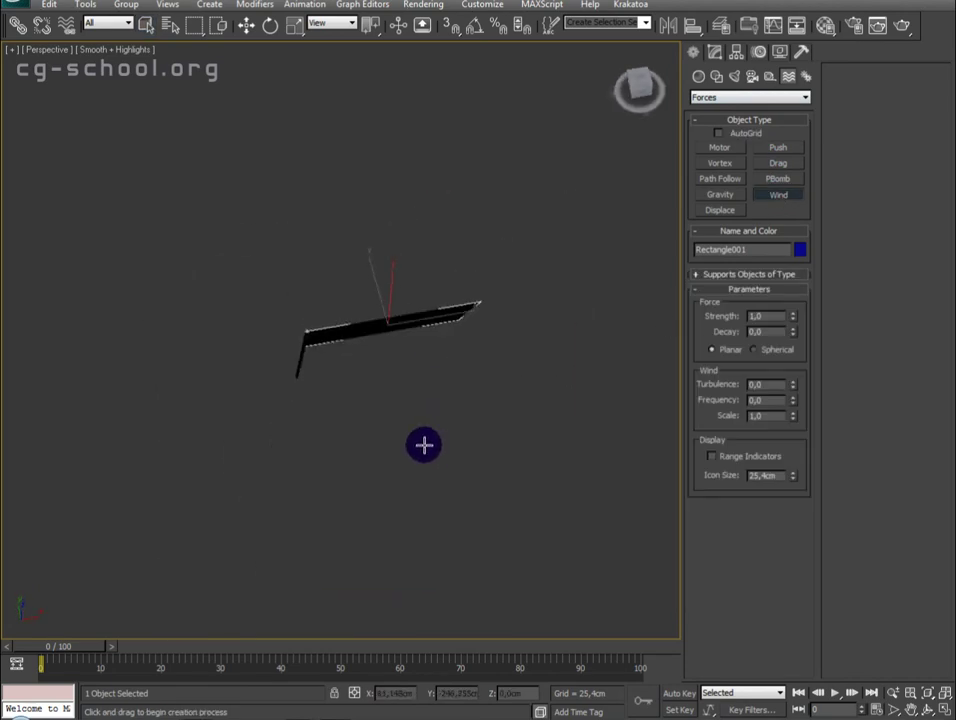
{"action": "left_click_drag", "start_coordinate": [371, 403], "coordinate": [375, 469]}
{"action": "middle_click_drag", "start_coordinate": [375, 469], "coordinate": [449, 416], "text": "alt"}
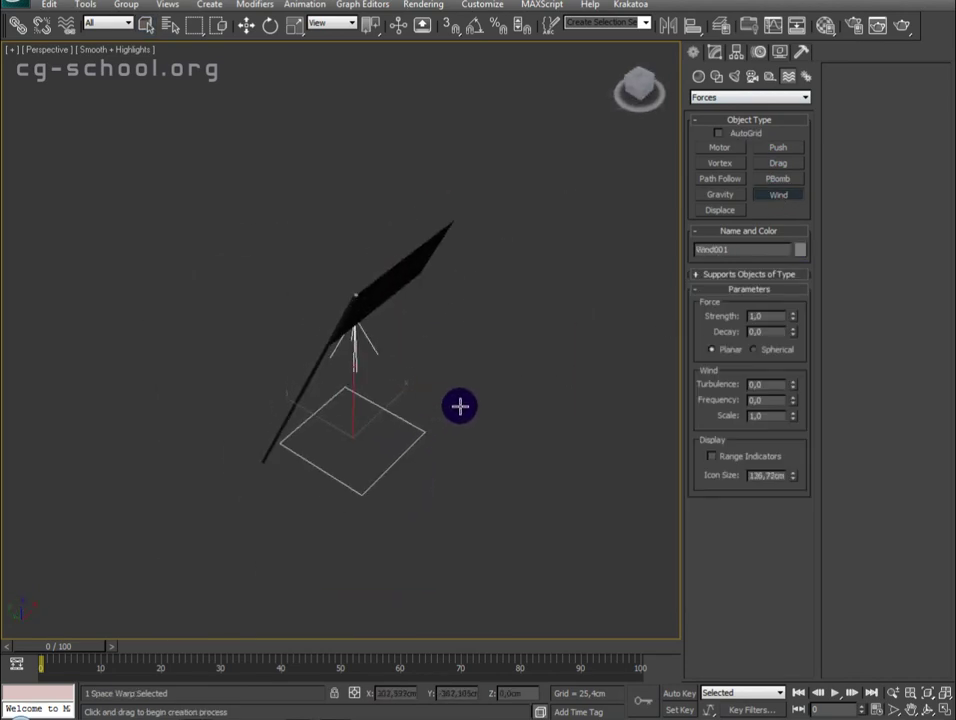
Rotate the wind to point at the flag and move it above the flag
{"action": "key", "text": "e"}
{"action": "left_click_drag", "start_coordinate": [380, 397], "coordinate": [432, 568]}
{"action": "mouse_move", "coordinate": [432, 568]}
{"action": "middle_mouse_down", "text": "alt"}
{"action": "mouse_move", "coordinate": [519, 414]}
{"action": "mouse_move", "coordinate": [534, 425]}
{"action": "mouse_move", "coordinate": [420, 481]}
{"action": "middle_mouse_up", "text": "alt"}
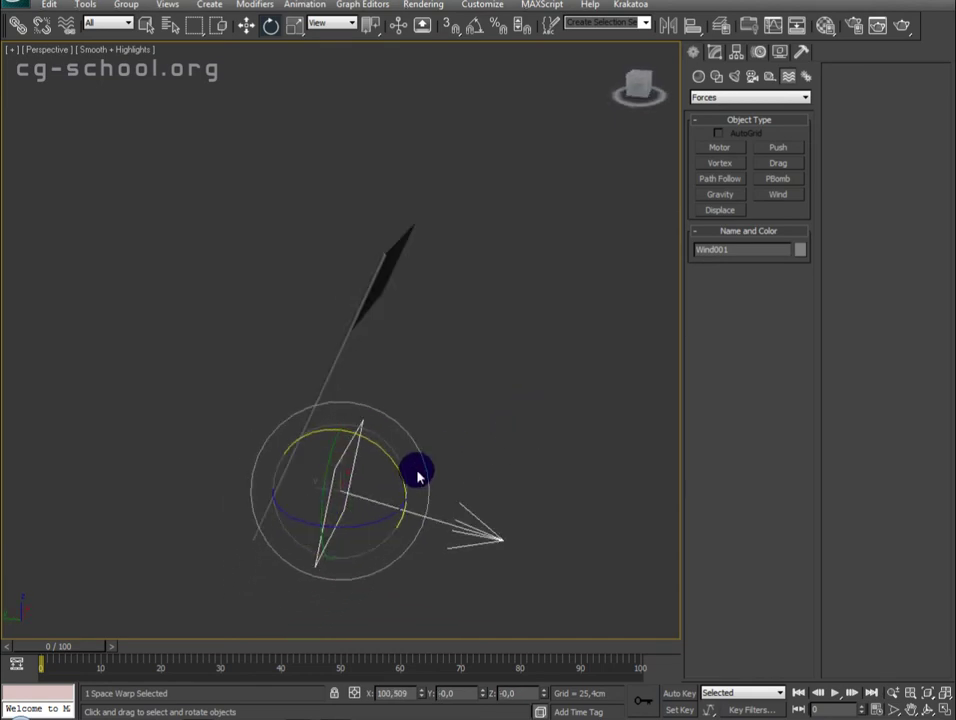
{"action": "key", "text": "t"}
{"action": "scroll", "coordinate": [390, 457], "scroll_direction": "down", "scroll_amount": 2}
{"action": "scroll", "coordinate": [365, 478], "scroll_direction": "down", "scroll_amount": 2}
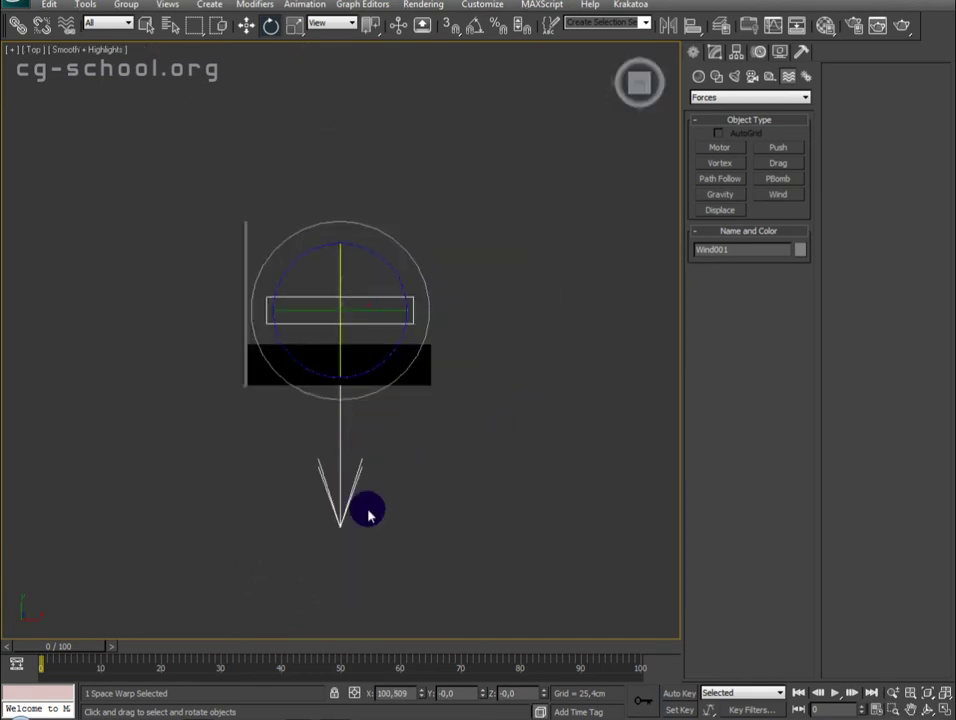
{"action": "key", "text": "w"}
{"action": "left_click_drag", "start_coordinate": [363, 325], "coordinate": [388, 162]}
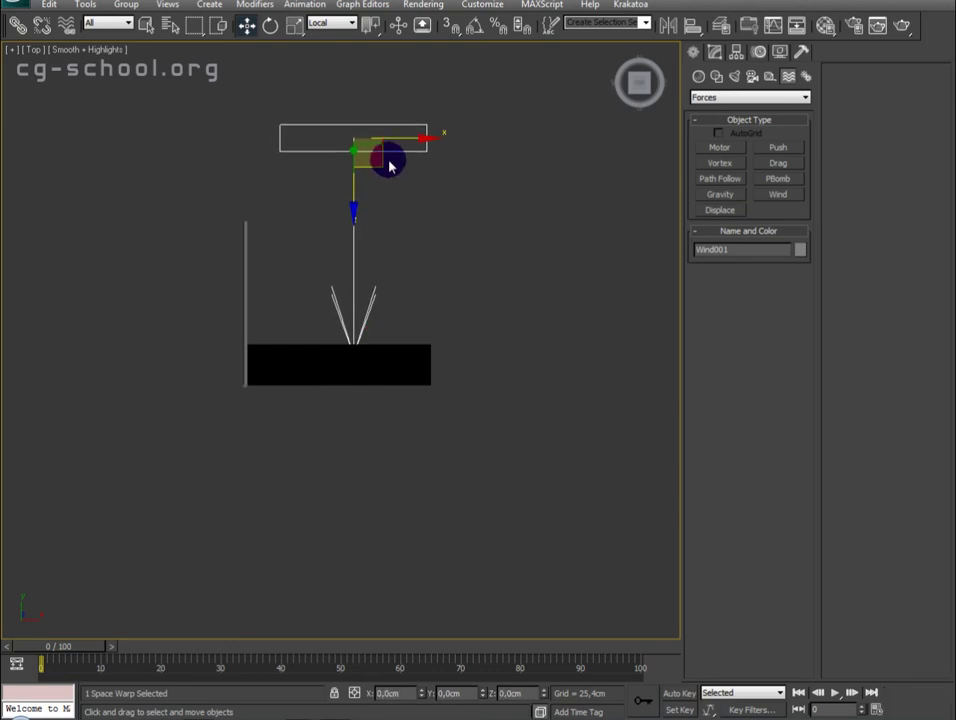
Set the reference coordinate system to View and bring up Wind001's parameters
{"action": "key", "text": "p"}
{"action": "scroll", "coordinate": [371, 297], "scroll_direction": "down", "scroll_amount": 2}
{"action": "mouse_move", "coordinate": [371, 297]}
{"action": "middle_mouse_down", "text": "alt"}
{"action": "mouse_move", "coordinate": [405, 220]}
{"action": "mouse_move", "coordinate": [427, 374]}
{"action": "middle_mouse_up", "text": "alt"}
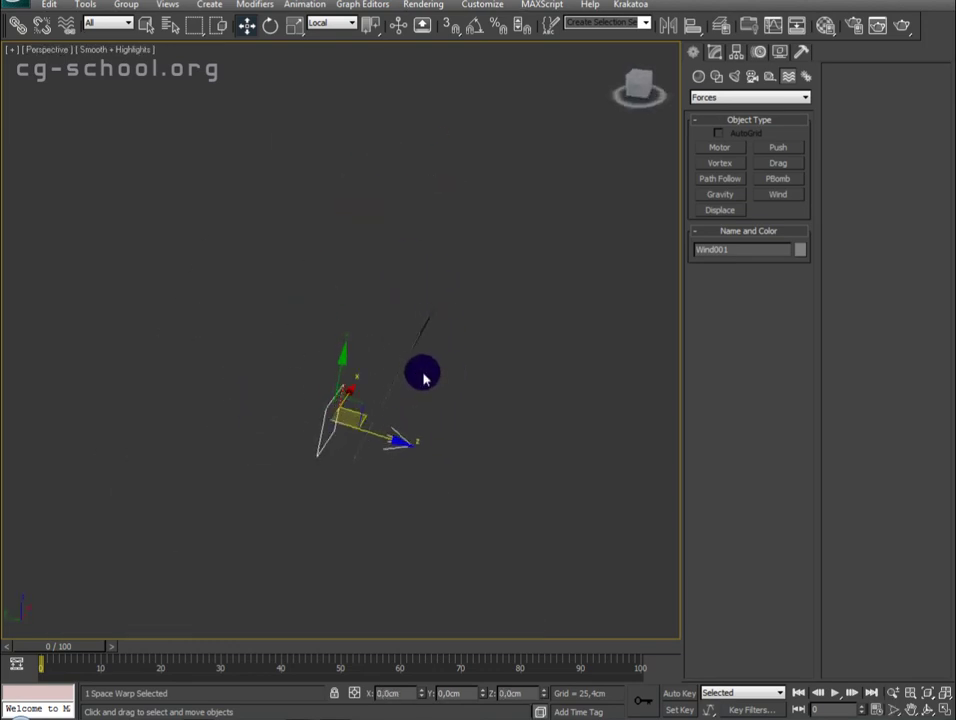
{"action": "left_click", "coordinate": [340, 29]}
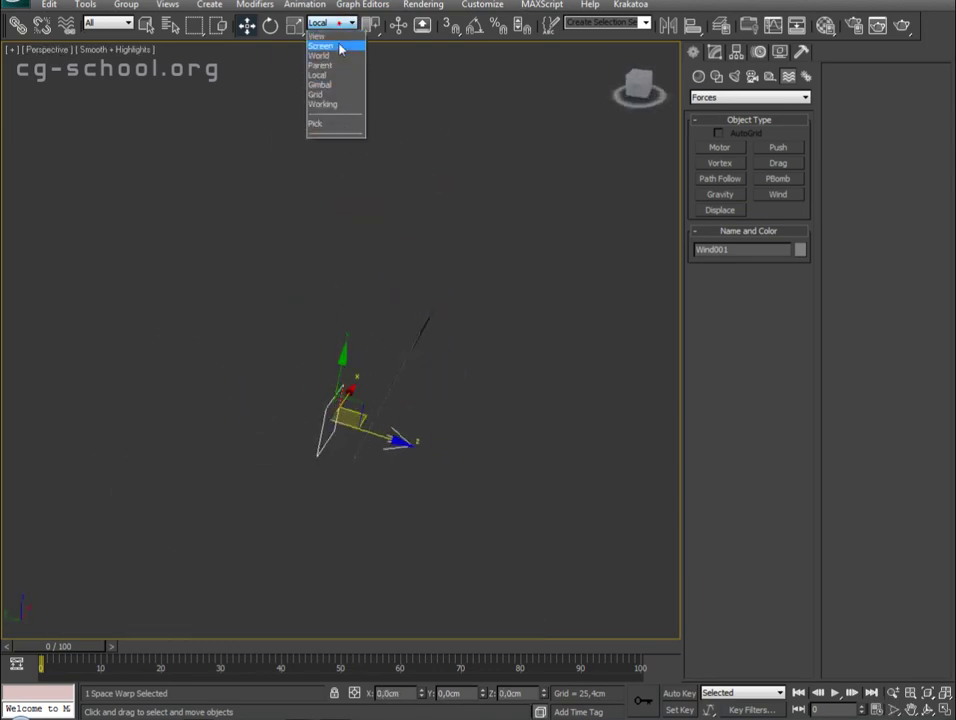
{"action": "left_click", "coordinate": [330, 35]}
{"action": "mouse_move", "coordinate": [324, 376]}
{"action": "middle_mouse_down", "text": "alt"}
{"action": "mouse_move", "coordinate": [346, 260]}
{"action": "mouse_move", "coordinate": [410, 393]}
{"action": "mouse_move", "coordinate": [313, 394]}
{"action": "mouse_move", "coordinate": [399, 256]}
{"action": "mouse_move", "coordinate": [420, 300]}
{"action": "mouse_move", "coordinate": [472, 340]}
{"action": "mouse_move", "coordinate": [548, 273]}
{"action": "mouse_move", "coordinate": [448, 371]}
{"action": "mouse_move", "coordinate": [520, 290]}
{"action": "middle_mouse_up", "text": "alt"}
{"action": "left_click", "coordinate": [716, 52]}
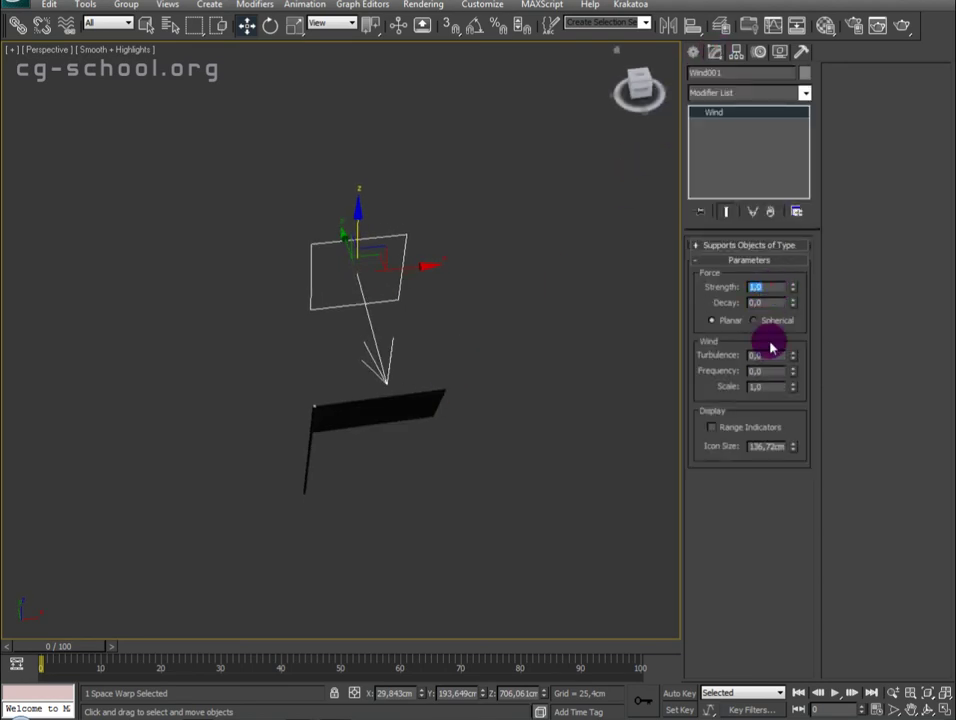
{"action": "type", "text": "5"}
Make Wind001 spherical with turbulence 0.01, then reselect the flag cloth
{"action": "left_click", "coordinate": [770, 322]}
{"action": "mouse_move", "coordinate": [300, 380]}
{"action": "middle_mouse_down", "text": "alt"}
{"action": "mouse_move", "coordinate": [273, 384]}
{"action": "mouse_move", "coordinate": [508, 320]}
{"action": "mouse_move", "coordinate": [390, 376]}
{"action": "mouse_move", "coordinate": [369, 346]}
{"action": "middle_mouse_up", "text": "alt"}
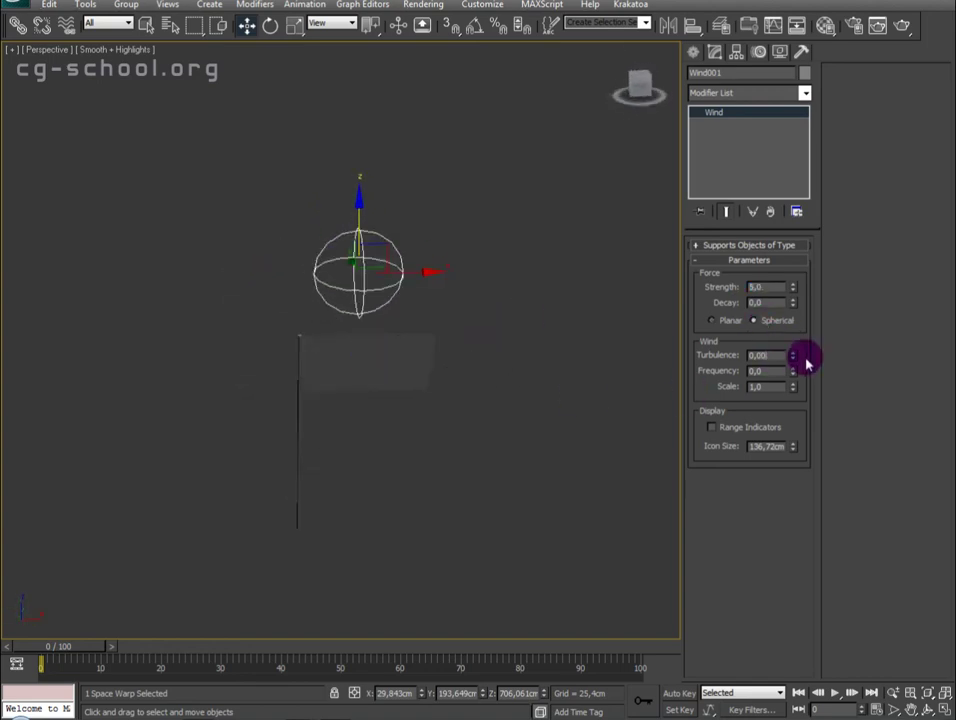
{"action": "double_click", "coordinate": [760, 360]}
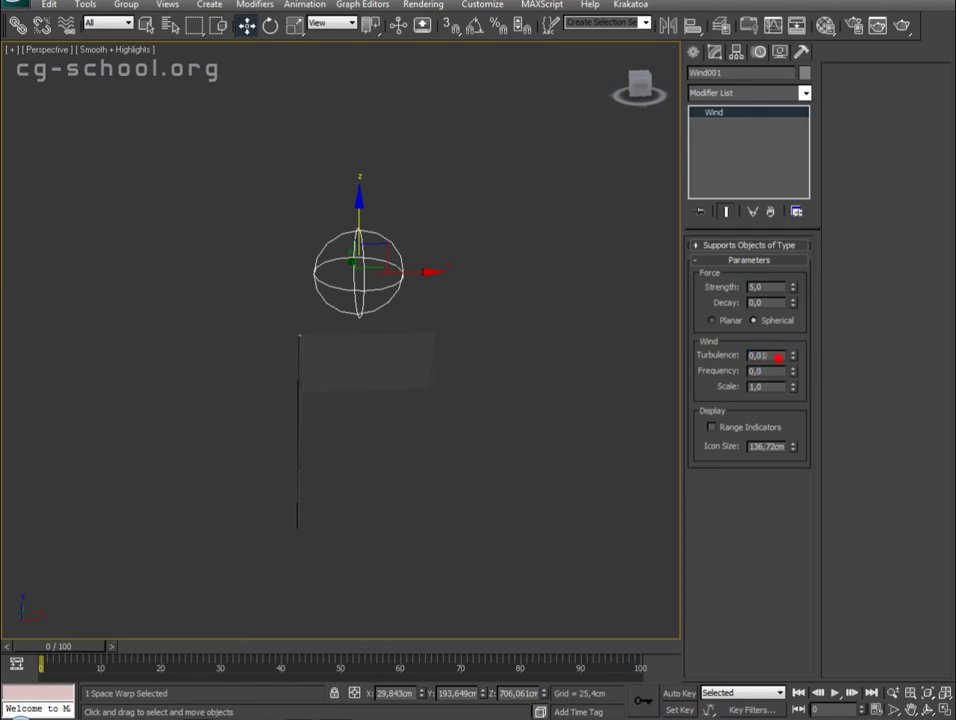
{"action": "mouse_move", "coordinate": [491, 363]}
{"action": "middle_mouse_down", "text": "alt"}
{"action": "mouse_move", "coordinate": [414, 500]}
{"action": "mouse_move", "coordinate": [450, 476]}
{"action": "middle_mouse_up", "text": "alt"}
{"action": "left_click", "coordinate": [388, 324]}
{"action": "mouse_move", "coordinate": [489, 395]}
{"action": "middle_mouse_down", "text": "alt"}
{"action": "mouse_move", "coordinate": [566, 314]}
{"action": "mouse_move", "coordinate": [567, 366]}
{"action": "mouse_move", "coordinate": [540, 378]}
{"action": "middle_mouse_up", "text": "alt"}
Set Rectangle001 as Cloth with the Cotton preset in Cloth Object Properties
{"action": "left_click", "coordinate": [760, 274]}
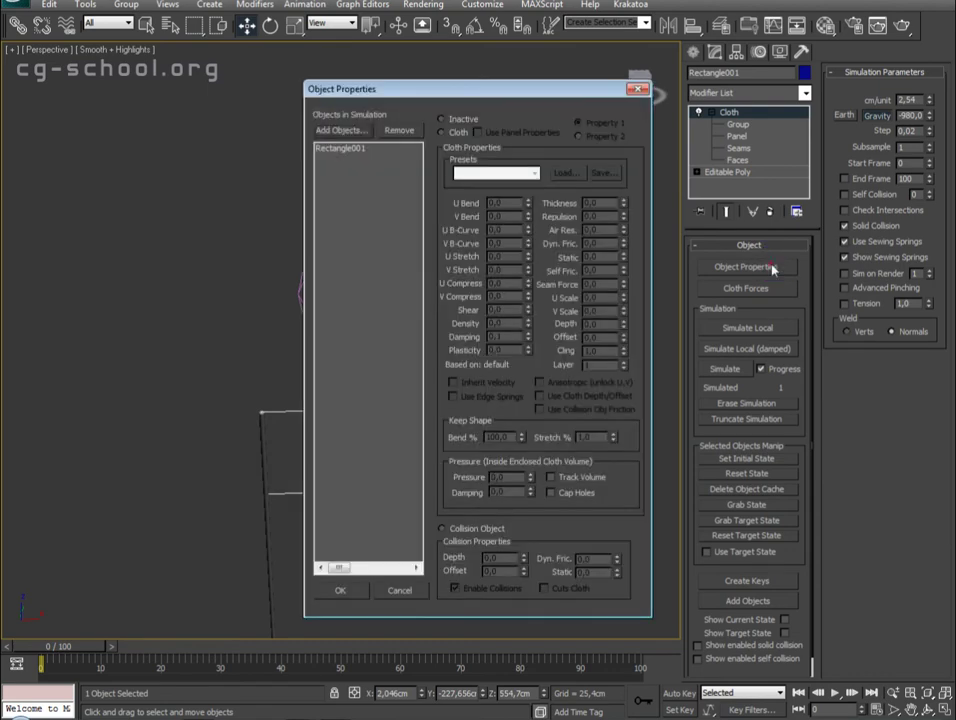
{"action": "left_click", "coordinate": [362, 149]}
{"action": "mouse_move", "coordinate": [464, 90]}
{"action": "left_mouse_down"}
{"action": "mouse_move", "coordinate": [707, 343]}
{"action": "mouse_move", "coordinate": [647, 237]}
{"action": "mouse_move", "coordinate": [636, 152]}
{"action": "left_mouse_up"}
{"action": "left_click", "coordinate": [628, 193]}
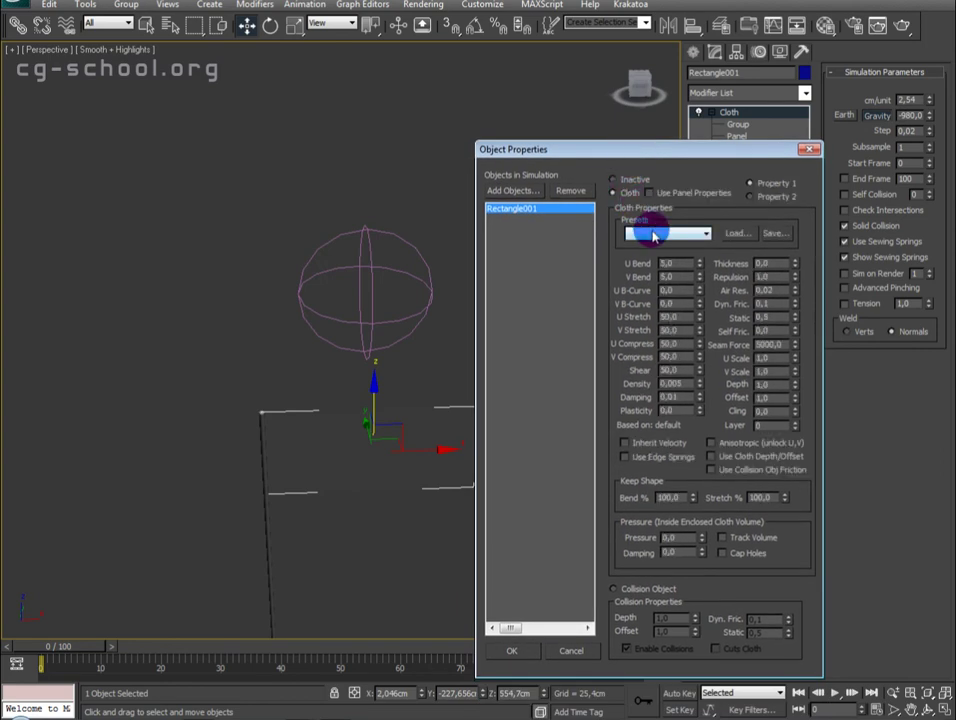
{"action": "left_click", "coordinate": [667, 236]}
{"action": "left_click", "coordinate": [667, 268]}
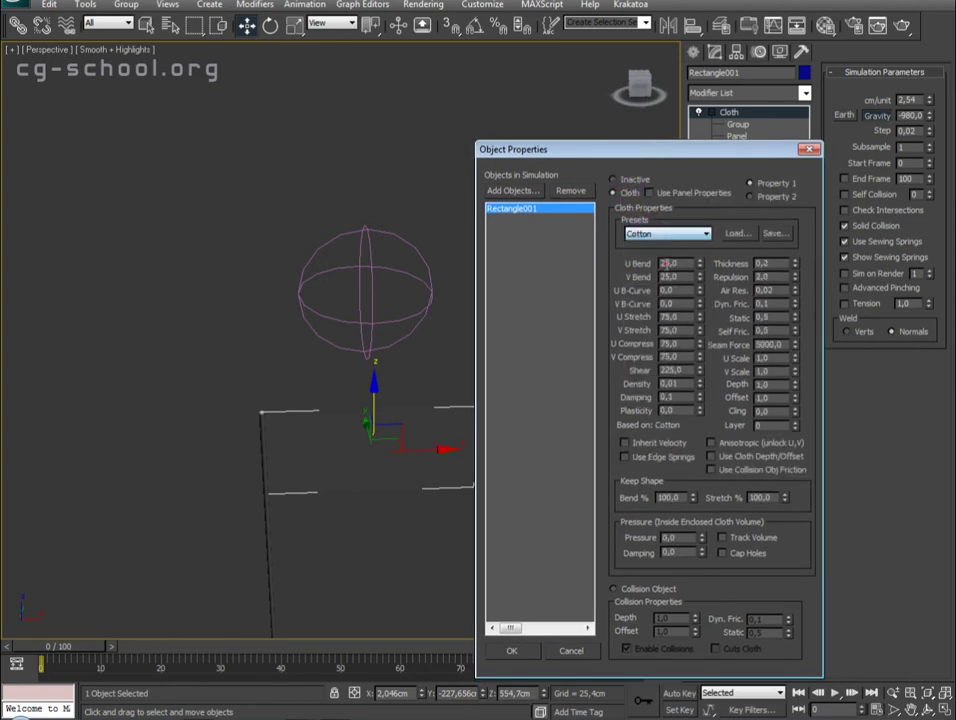
{"action": "left_click", "coordinate": [519, 655]}
Add Wind001 to the flag cloth's simulation forces and start simulating
{"action": "mouse_move", "coordinate": [414, 534]}
{"action": "middle_mouse_down", "text": "alt"}
{"action": "mouse_move", "coordinate": [397, 466]}
{"action": "mouse_move", "coordinate": [519, 510]}
{"action": "mouse_move", "coordinate": [487, 527]}
{"action": "middle_mouse_up", "text": "alt"}
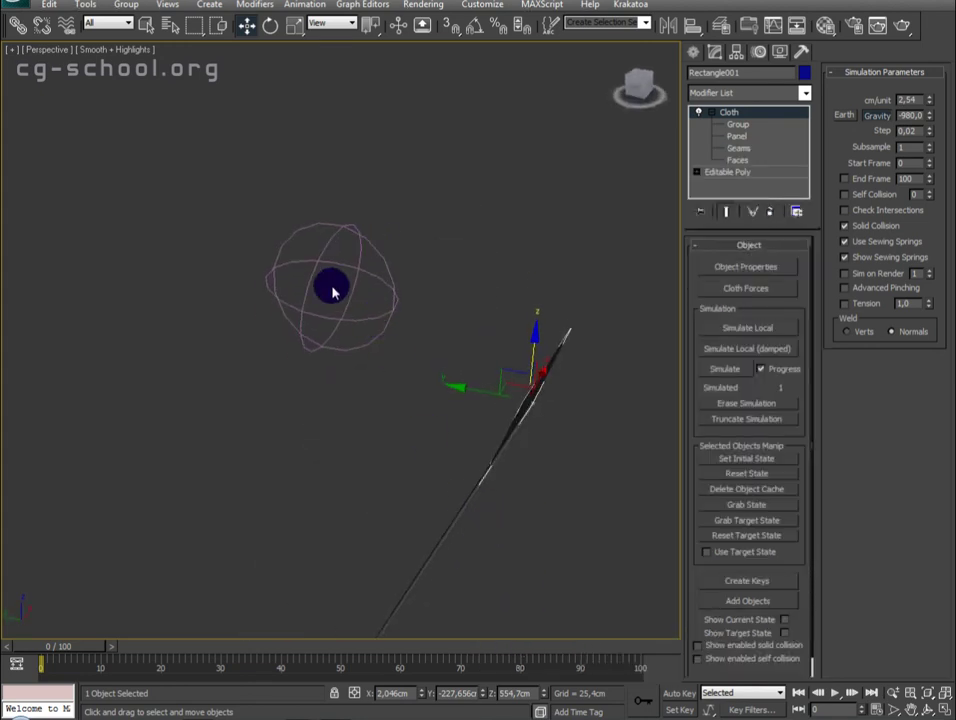
{"action": "middle_click_drag", "start_coordinate": [397, 324], "coordinate": [365, 342], "text": "alt"}
{"action": "left_click", "coordinate": [405, 335]}
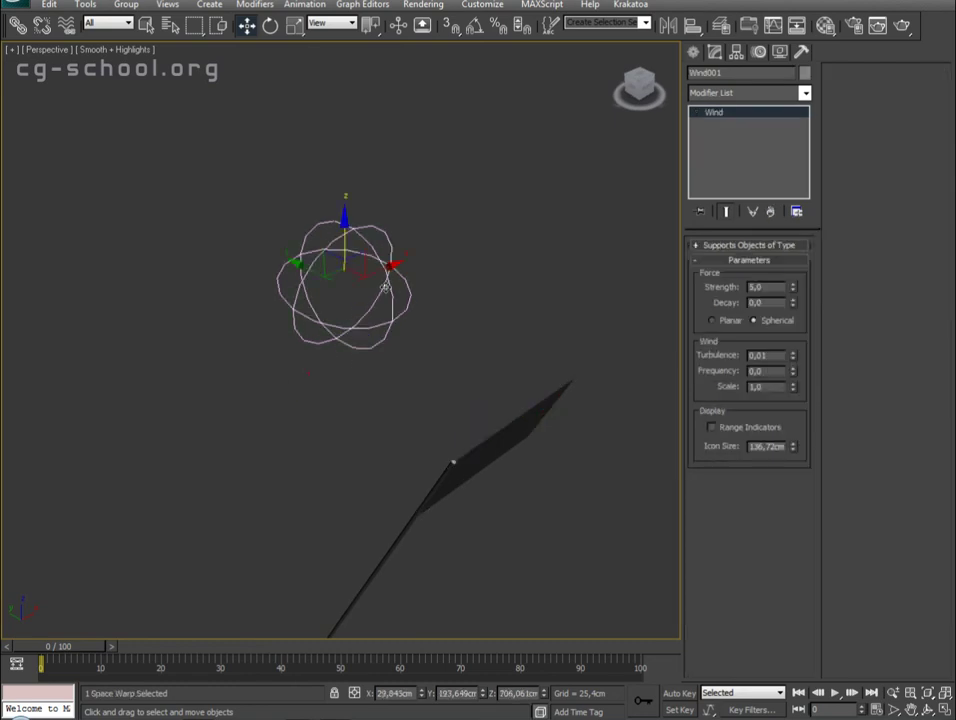
{"action": "left_click", "coordinate": [548, 398]}
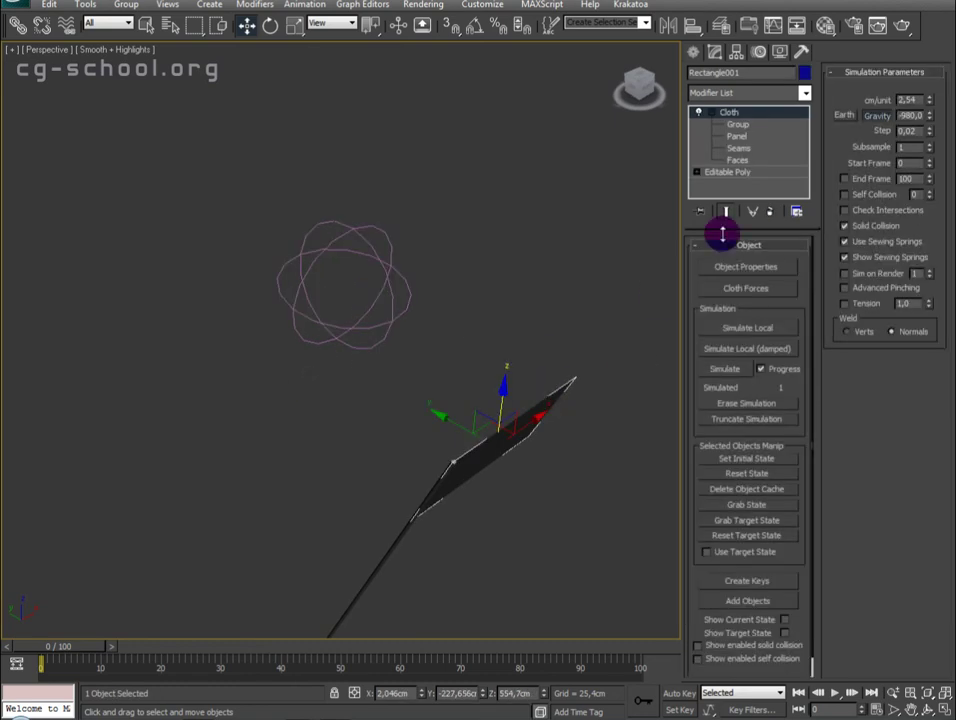
{"action": "left_click", "coordinate": [733, 292]}
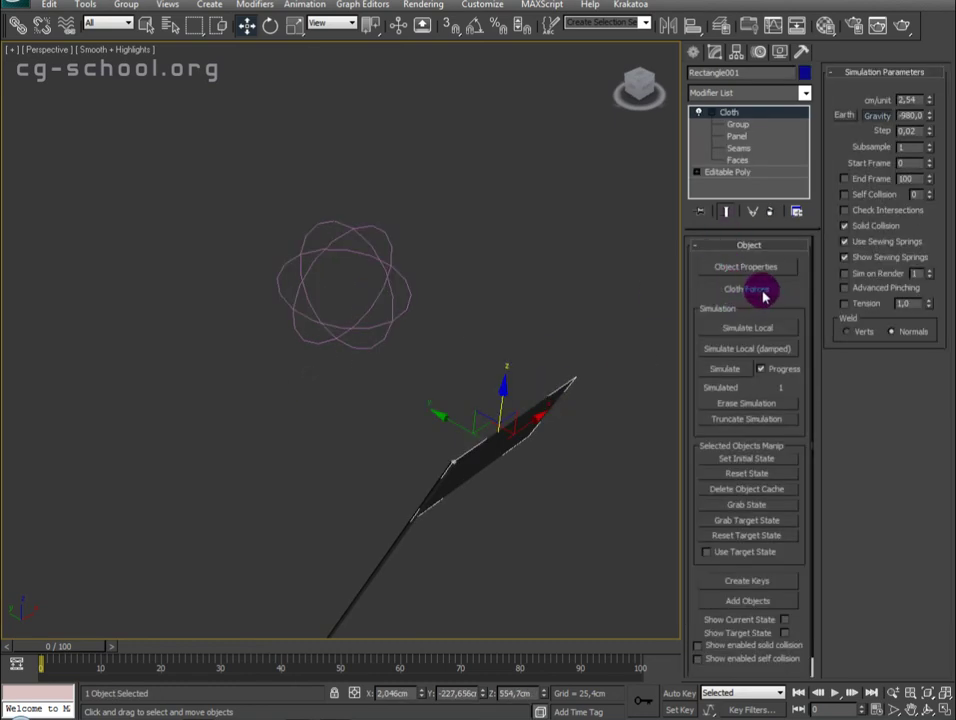
{"action": "left_click", "coordinate": [40, 34]}
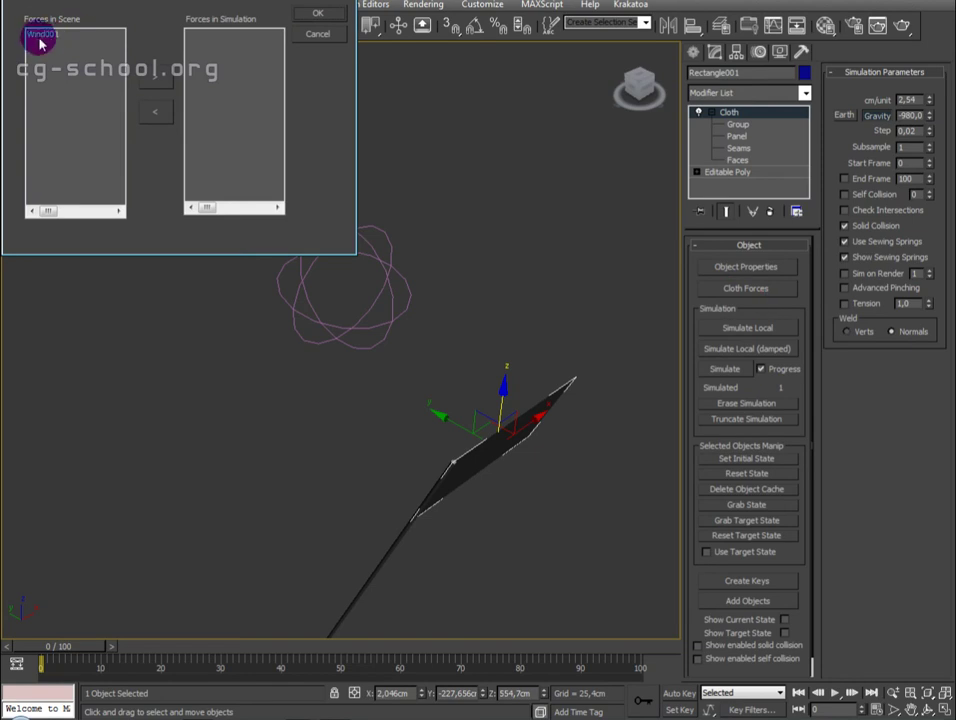
{"action": "left_click", "coordinate": [163, 78]}
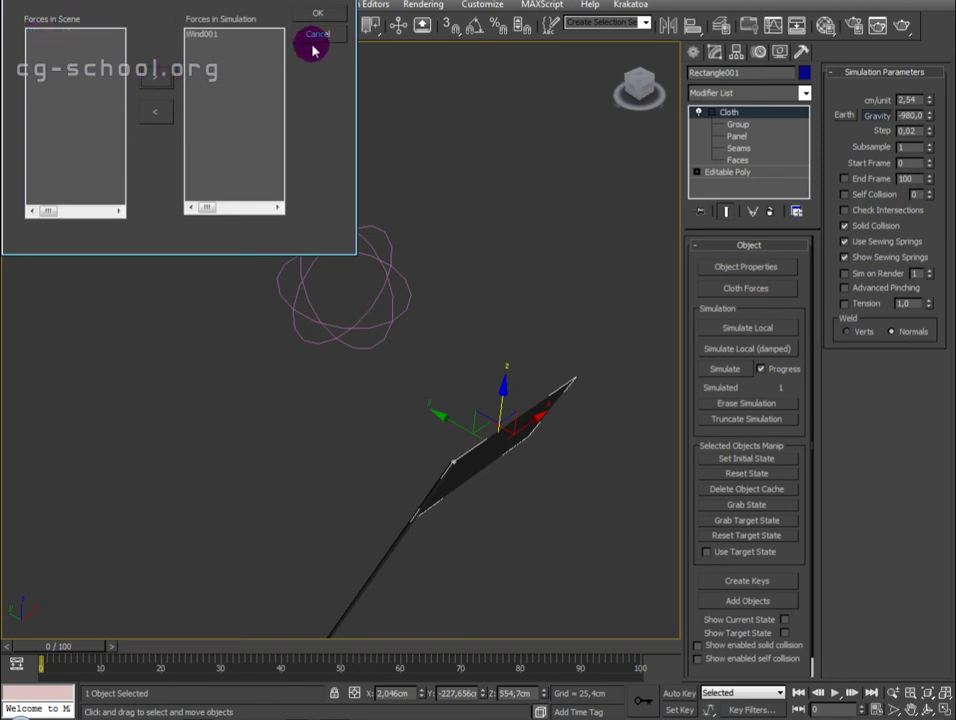
{"action": "left_click", "coordinate": [317, 13]}
{"action": "mouse_move", "coordinate": [280, 345]}
{"action": "middle_mouse_down", "text": "alt"}
{"action": "mouse_move", "coordinate": [315, 355]}
{"action": "mouse_move", "coordinate": [354, 280]}
{"action": "mouse_move", "coordinate": [375, 314]}
{"action": "mouse_move", "coordinate": [373, 301]}
{"action": "mouse_move", "coordinate": [402, 390]}
{"action": "mouse_move", "coordinate": [459, 391]}
{"action": "mouse_move", "coordinate": [487, 380]}
{"action": "mouse_move", "coordinate": [497, 363]}
{"action": "mouse_move", "coordinate": [491, 369]}
{"action": "mouse_move", "coordinate": [521, 369]}
{"action": "middle_mouse_up", "text": "alt"}
{"action": "left_click", "coordinate": [738, 370]}
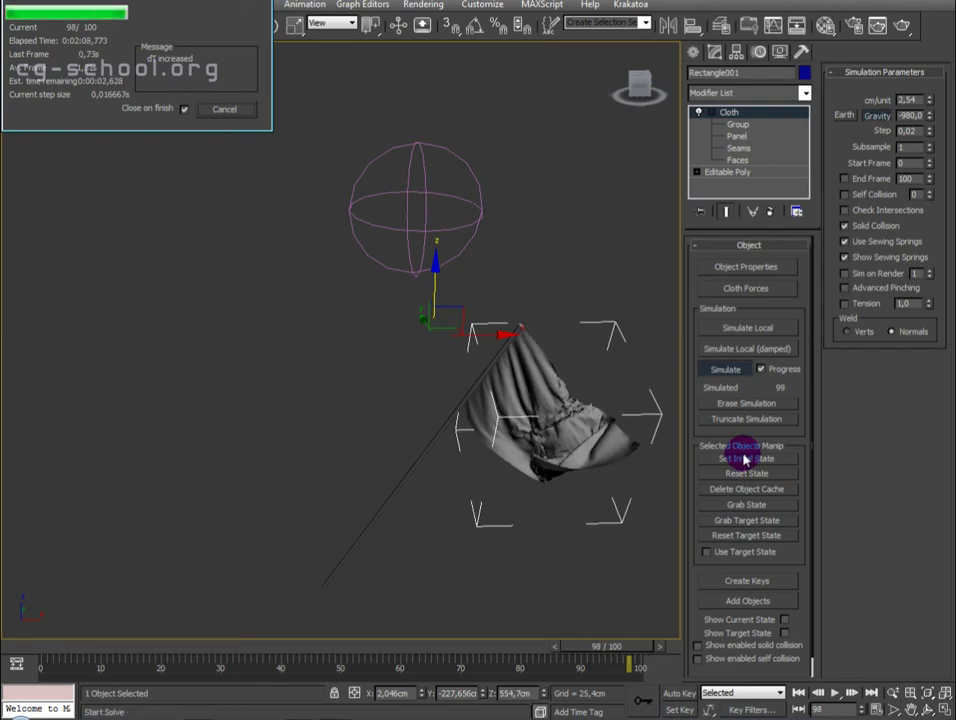
Orbit around the finished 100-frame flag simulation to inspect the folds
{"action": "mouse_move", "coordinate": [653, 551]}
{"action": "middle_mouse_down", "text": "alt"}
{"action": "mouse_move", "coordinate": [523, 506]}
{"action": "mouse_move", "coordinate": [528, 428]}
{"action": "mouse_move", "coordinate": [393, 380]}
{"action": "mouse_move", "coordinate": [452, 376]}
{"action": "mouse_move", "coordinate": [461, 400]}
{"action": "middle_mouse_up", "text": "alt"}
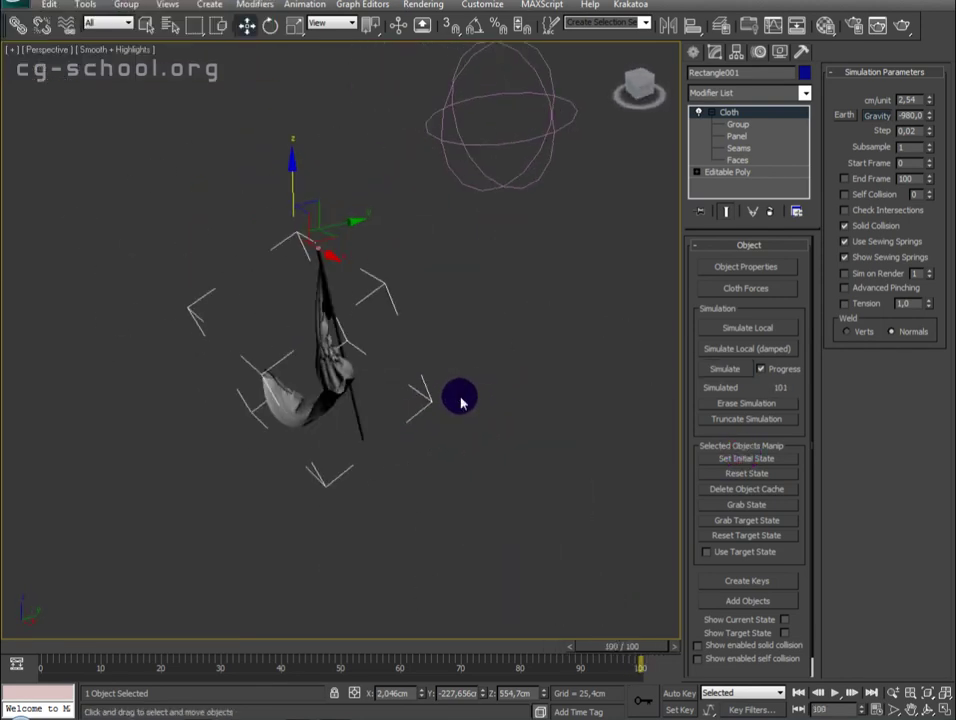
Switch the viewport lighting to Default Lights
{"action": "right_click", "coordinate": [886, 697]}
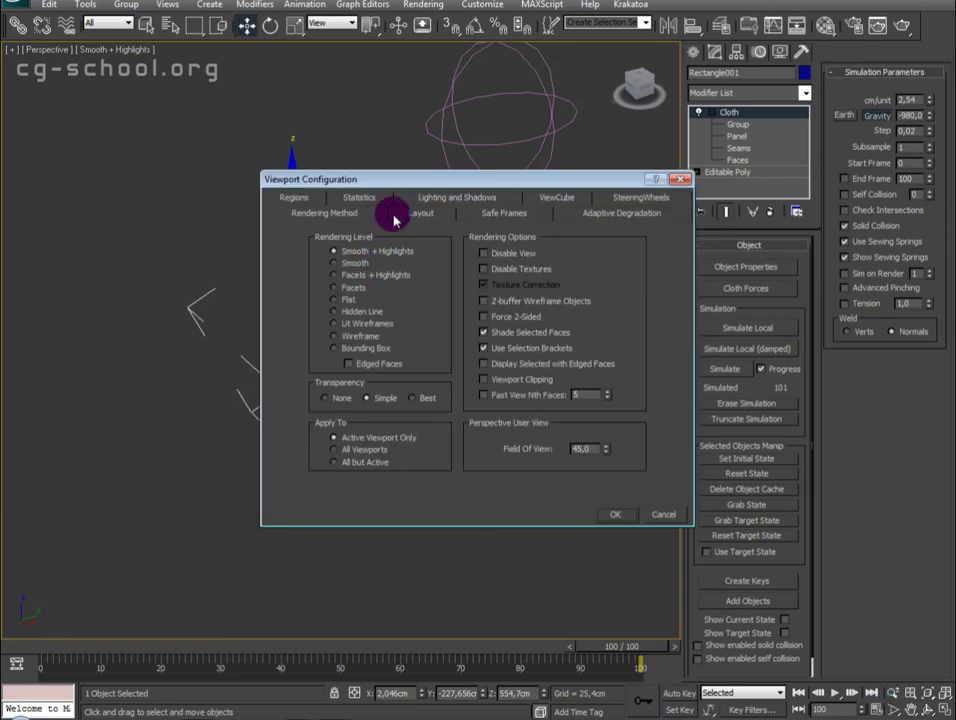
{"action": "left_click", "coordinate": [424, 198]}
{"action": "left_click", "coordinate": [345, 273]}
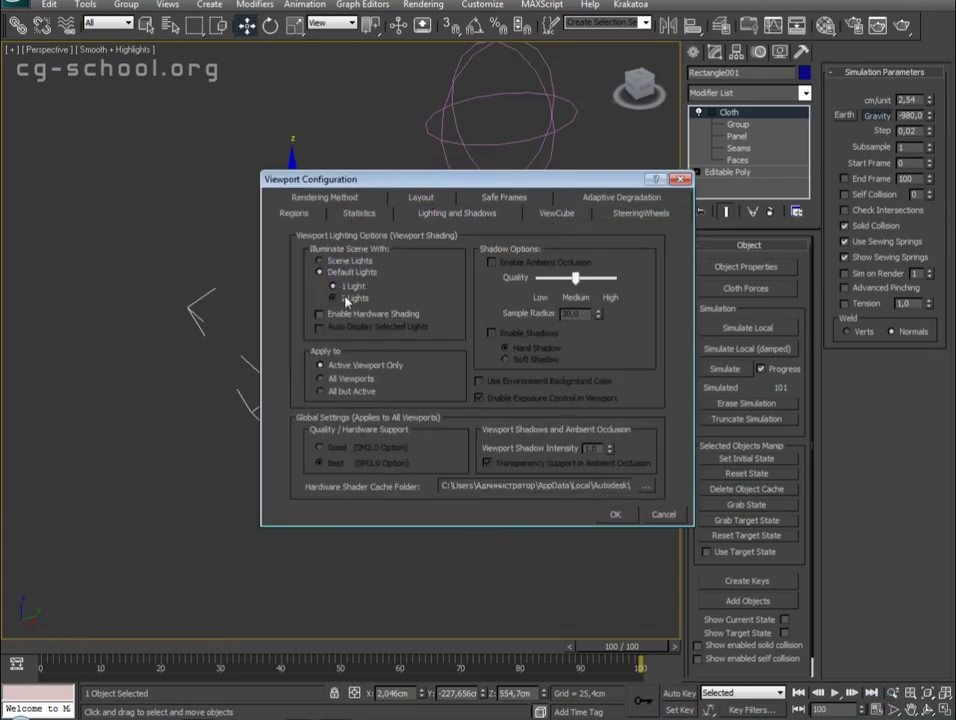
{"action": "left_click", "coordinate": [615, 514]}
{"action": "mouse_move", "coordinate": [531, 521]}
{"action": "middle_mouse_down", "text": "alt"}
{"action": "mouse_move", "coordinate": [489, 483]}
{"action": "mouse_move", "coordinate": [416, 651]}
{"action": "middle_mouse_up", "text": "alt"}
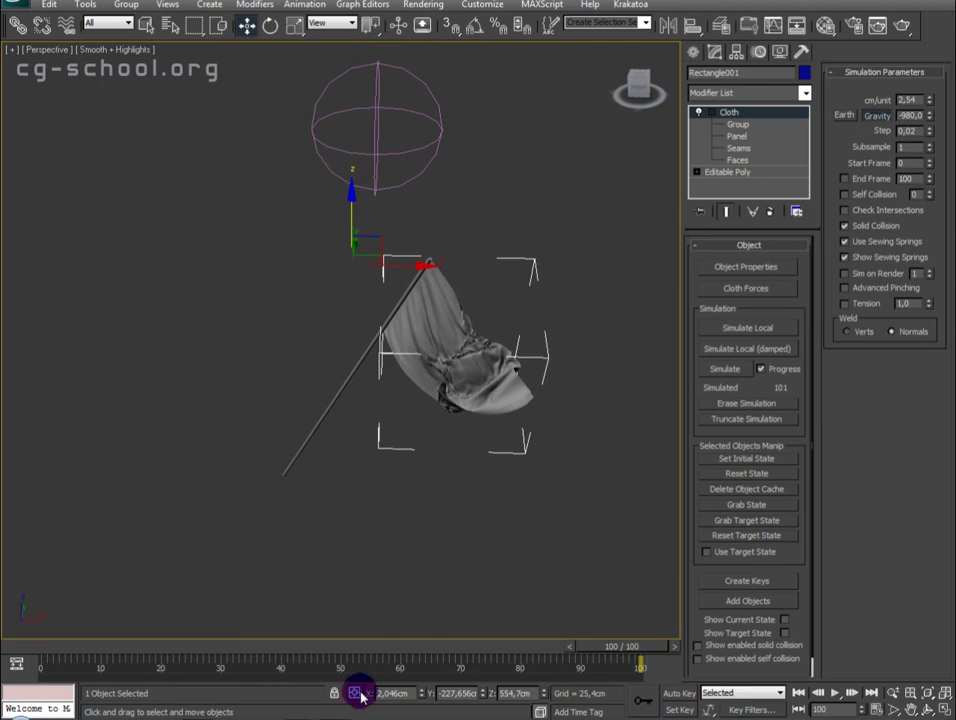
Rewind to frame 0 and play the flag's simulated animation
{"action": "mouse_move", "coordinate": [640, 650]}
{"action": "left_mouse_down"}
{"action": "mouse_move", "coordinate": [473, 641]}
{"action": "mouse_move", "coordinate": [6, 571]}
{"action": "left_mouse_up"}
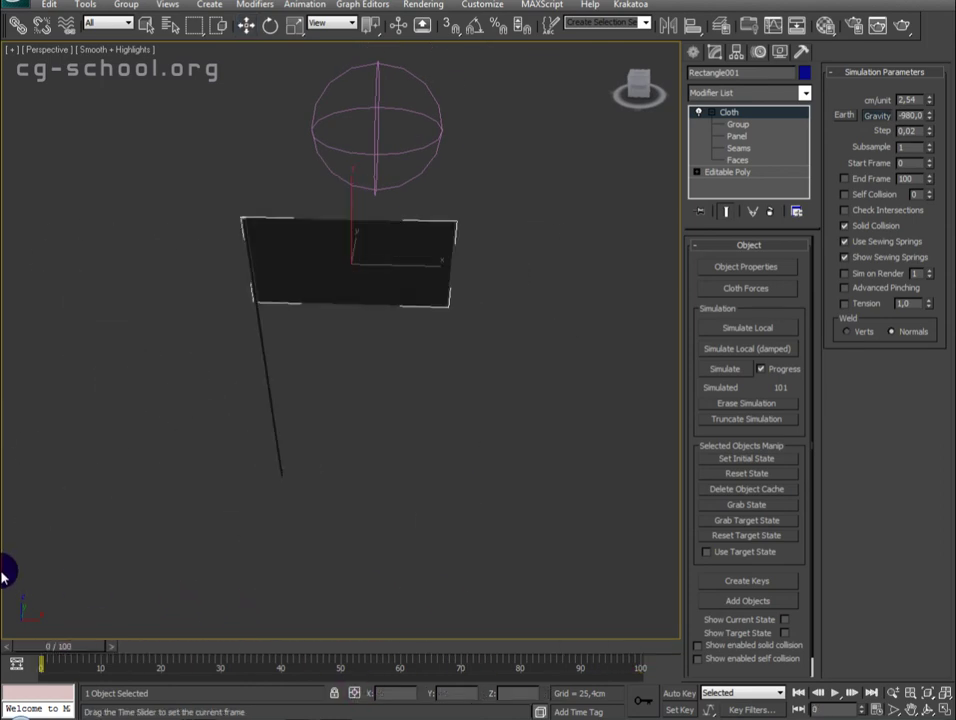
{"action": "mouse_move", "coordinate": [475, 385]}
{"action": "middle_mouse_down", "text": "alt"}
{"action": "mouse_move", "coordinate": [504, 480]}
{"action": "mouse_move", "coordinate": [501, 408]}
{"action": "mouse_move", "coordinate": [551, 427]}
{"action": "mouse_move", "coordinate": [500, 397]}
{"action": "mouse_move", "coordinate": [518, 434]}
{"action": "middle_mouse_up", "text": "alt"}
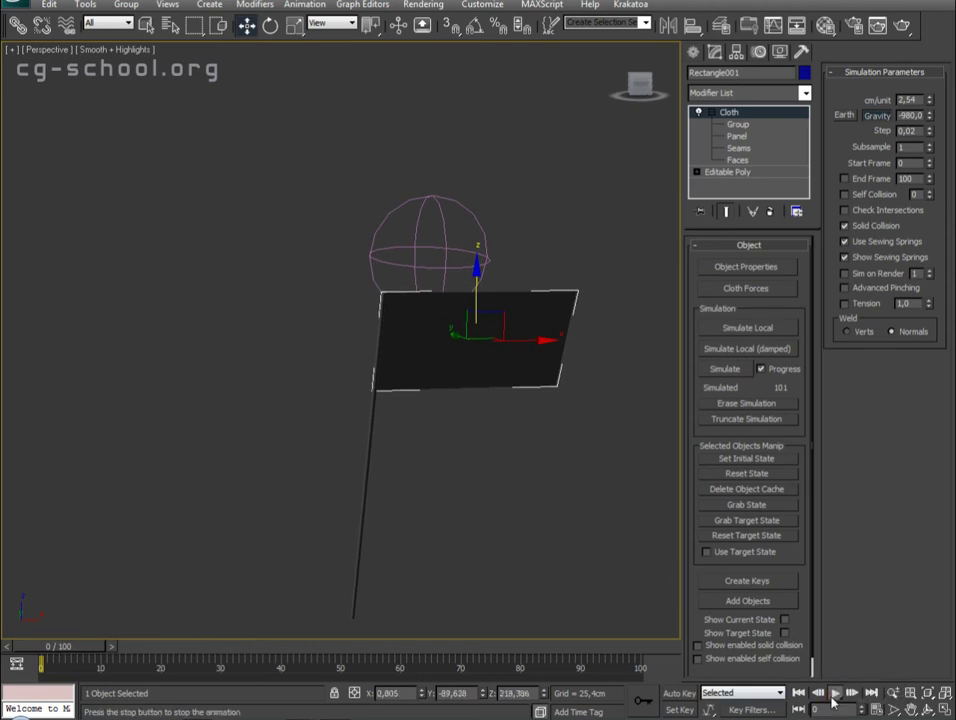
{"action": "left_click", "coordinate": [834, 696]}
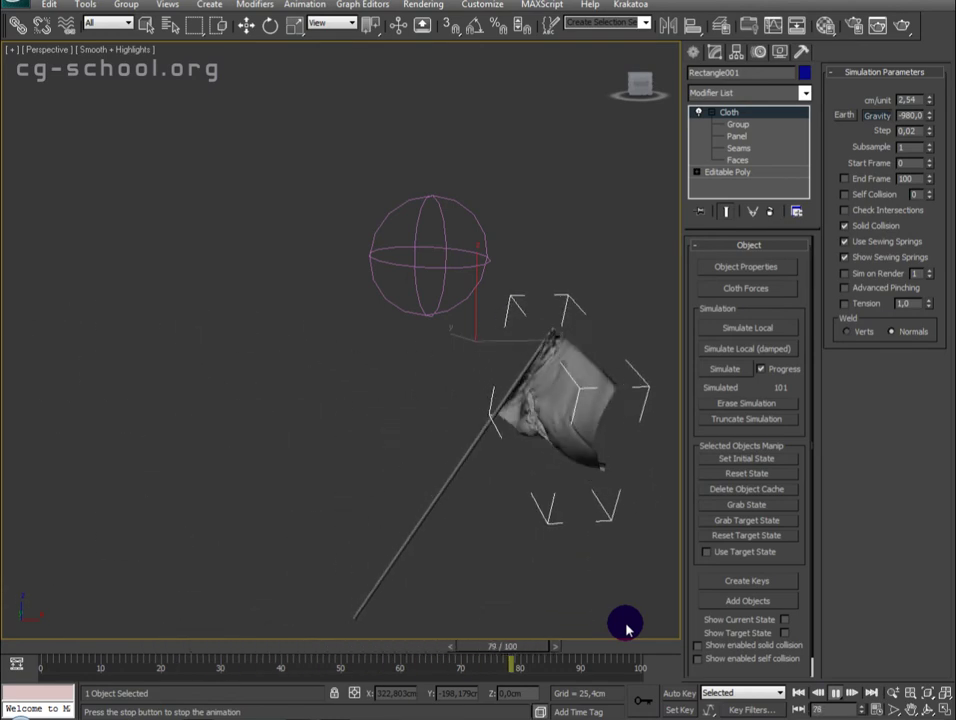
Stop playback, start then cancel a new cloth simulation, and return to frame 0
{"action": "left_click", "coordinate": [836, 692]}
{"action": "left_click_drag", "start_coordinate": [228, 643], "coordinate": [60, 645]}
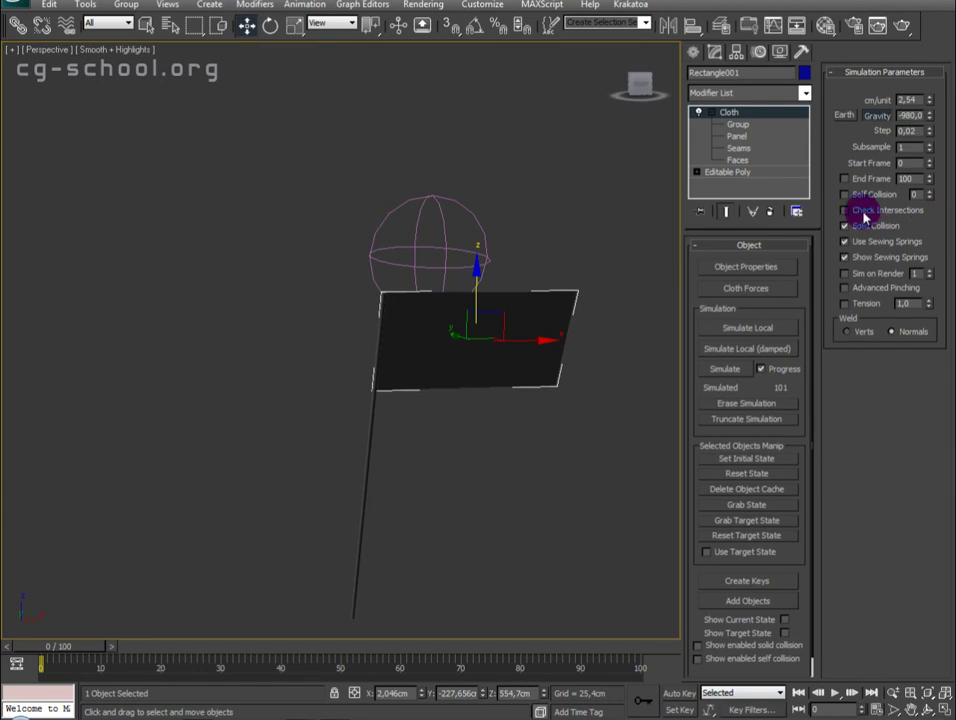
{"action": "mouse_move", "coordinate": [359, 311]}
{"action": "middle_mouse_down", "text": "alt"}
{"action": "mouse_move", "coordinate": [452, 376]}
{"action": "mouse_move", "coordinate": [370, 370]}
{"action": "mouse_move", "coordinate": [469, 335]}
{"action": "mouse_move", "coordinate": [442, 437]}
{"action": "mouse_move", "coordinate": [452, 414]}
{"action": "mouse_move", "coordinate": [455, 437]}
{"action": "mouse_move", "coordinate": [487, 380]}
{"action": "mouse_move", "coordinate": [478, 401]}
{"action": "middle_mouse_up", "text": "alt"}
{"action": "left_click", "coordinate": [735, 369]}
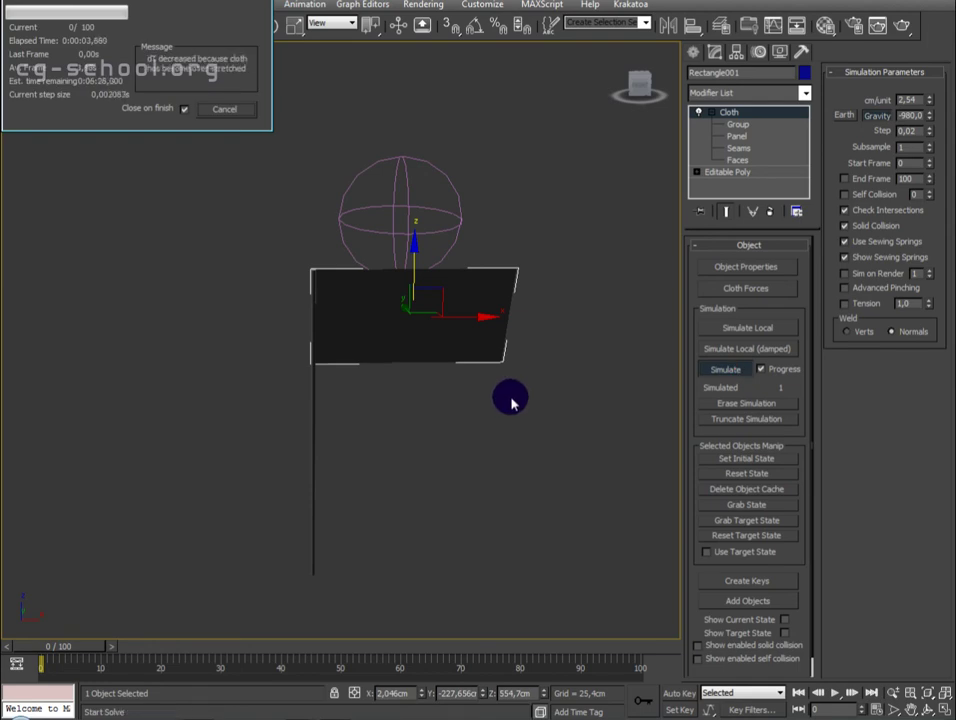
{"action": "left_click", "coordinate": [225, 109]}
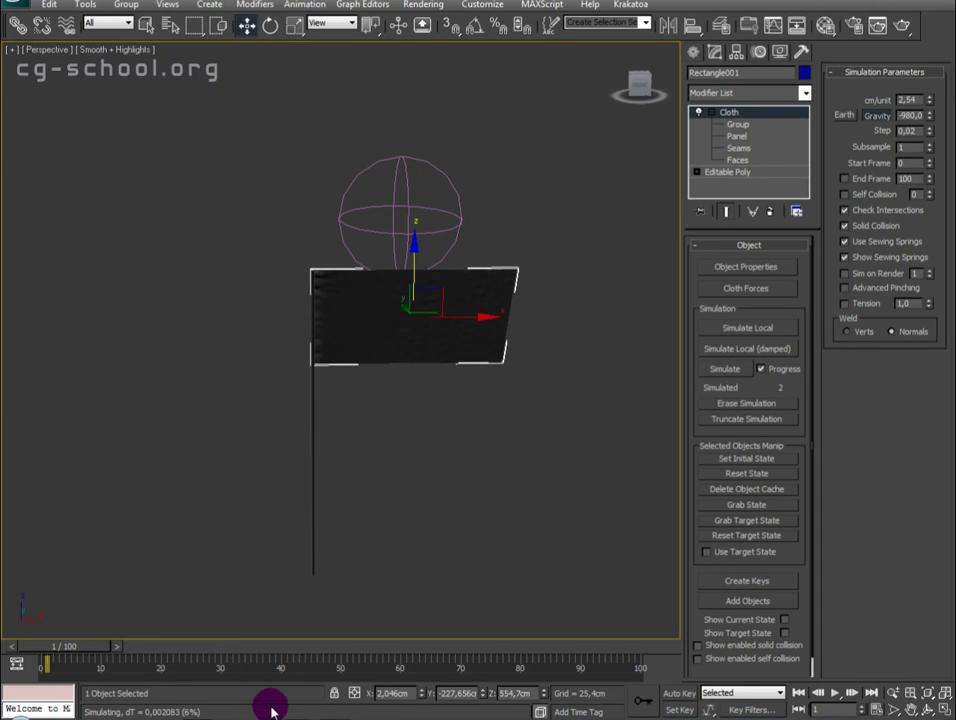
{"action": "left_click_drag", "start_coordinate": [96, 645], "coordinate": [75, 645]}
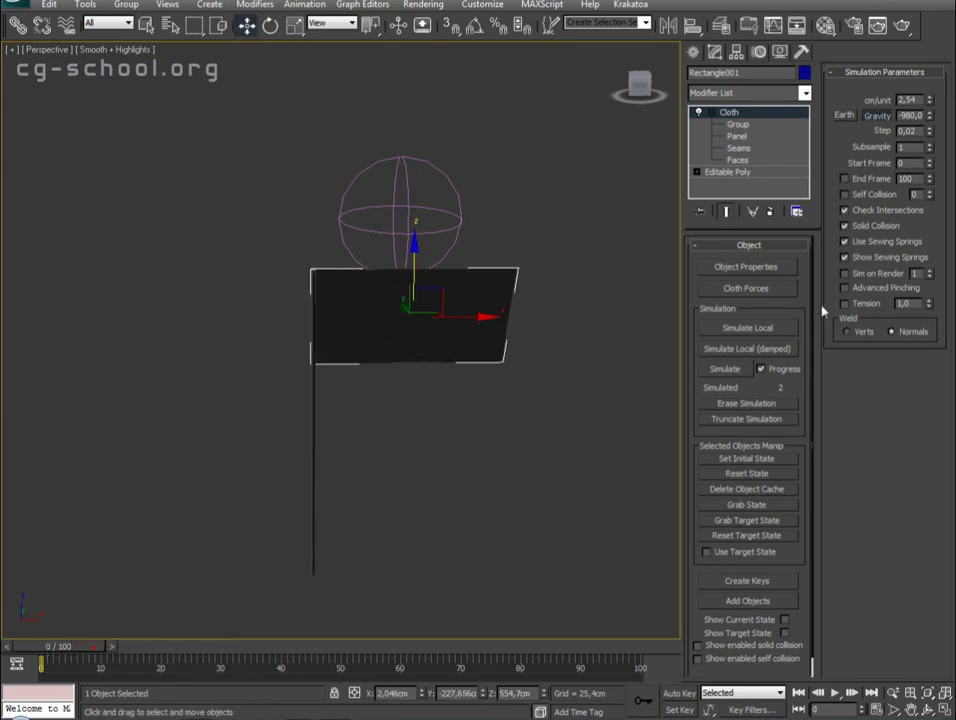
Lower Wind001 along Z closer to the flag
{"action": "left_click", "coordinate": [442, 261]}
{"action": "left_click", "coordinate": [405, 230]}
{"action": "mouse_move", "coordinate": [352, 305]}
{"action": "middle_mouse_down", "text": "alt"}
{"action": "mouse_move", "coordinate": [506, 305]}
{"action": "mouse_move", "coordinate": [478, 386]}
{"action": "mouse_move", "coordinate": [470, 378]}
{"action": "middle_mouse_up", "text": "alt"}
{"action": "left_click_drag", "start_coordinate": [276, 215], "coordinate": [471, 322]}
{"action": "mouse_move", "coordinate": [471, 322]}
{"action": "middle_mouse_down", "text": "alt"}
{"action": "mouse_move", "coordinate": [324, 327]}
{"action": "mouse_move", "coordinate": [380, 374]}
{"action": "mouse_move", "coordinate": [457, 359]}
{"action": "middle_mouse_up", "text": "alt"}
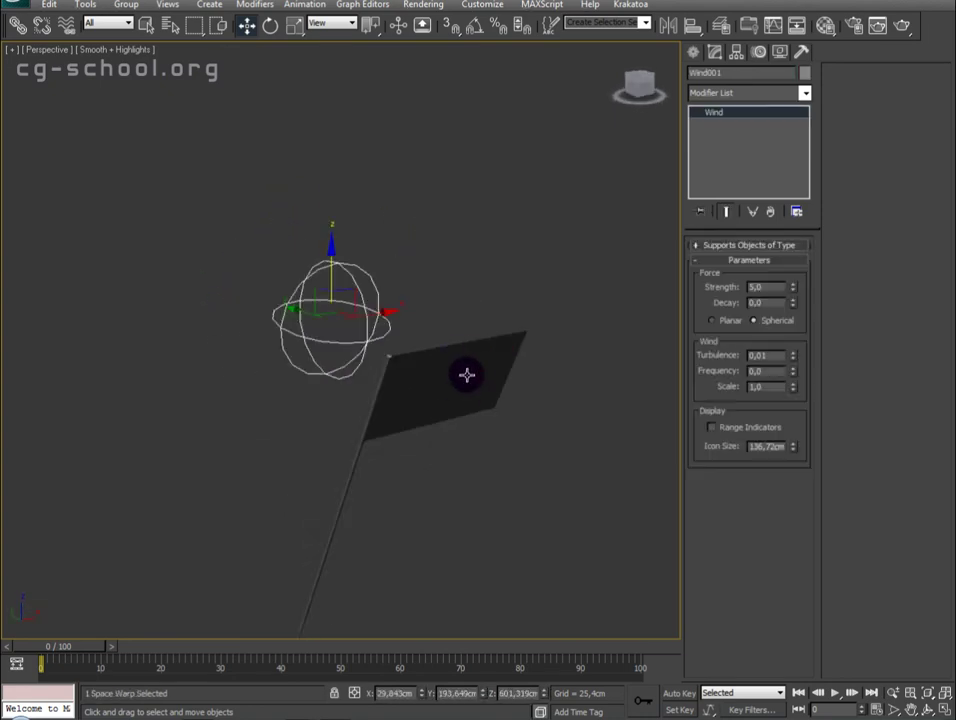
Set Wind001's strength to 5 and its turbulence to 0
{"action": "left_click", "coordinate": [755, 287]}
{"action": "type", "text": "5"}
{"action": "left_click", "coordinate": [766, 356]}
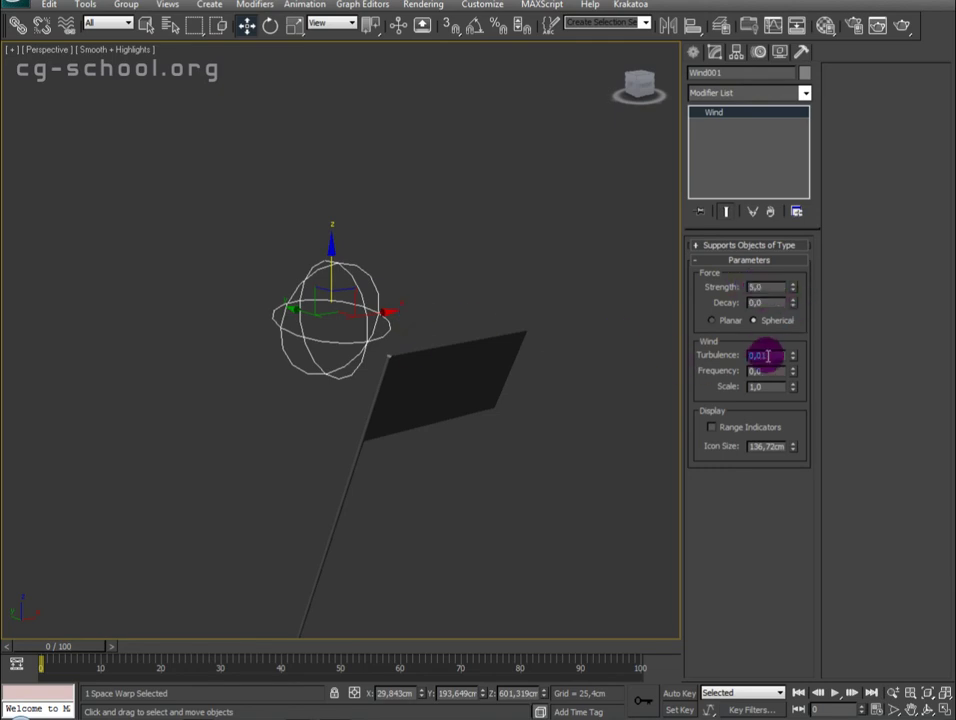
{"action": "type", "text": "0"}
{"action": "left_click", "coordinate": [773, 289]}
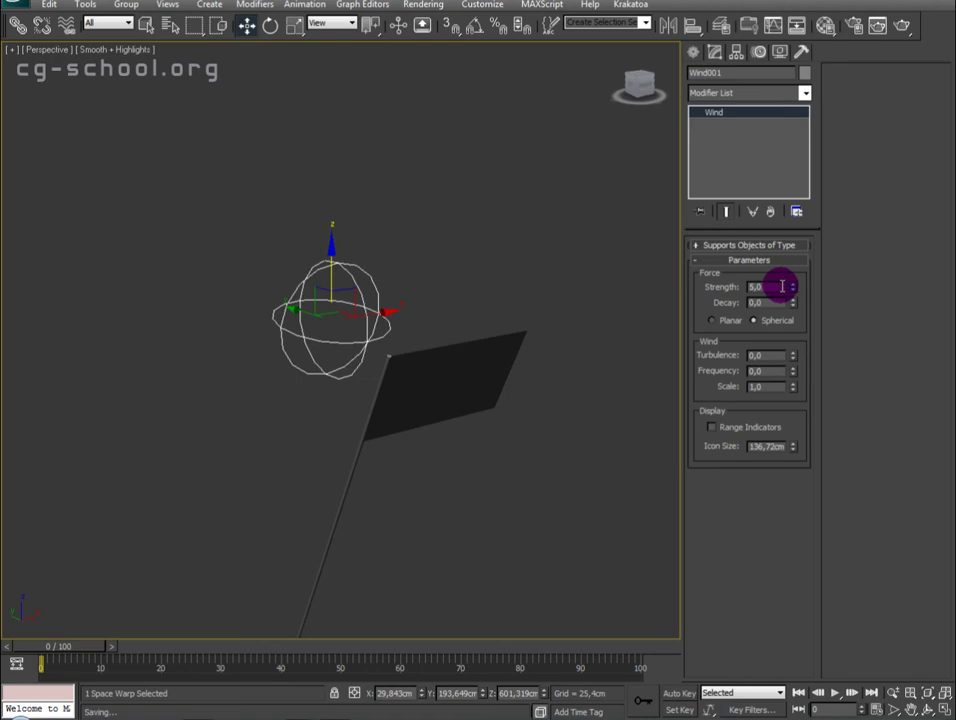
Reselect the flag cloth and re-simulate it through frame 100
{"action": "mouse_move", "coordinate": [572, 378]}
{"action": "middle_mouse_down", "text": "alt"}
{"action": "mouse_move", "coordinate": [493, 363]}
{"action": "mouse_move", "coordinate": [548, 433]}
{"action": "mouse_move", "coordinate": [612, 412]}
{"action": "middle_mouse_up", "text": "alt"}
{"action": "left_click", "coordinate": [459, 395]}
{"action": "mouse_move", "coordinate": [536, 395]}
{"action": "middle_mouse_down", "text": "alt"}
{"action": "mouse_move", "coordinate": [521, 347]}
{"action": "mouse_move", "coordinate": [516, 376]}
{"action": "mouse_move", "coordinate": [531, 382]}
{"action": "mouse_move", "coordinate": [534, 333]}
{"action": "mouse_move", "coordinate": [530, 349]}
{"action": "middle_mouse_up", "text": "alt"}
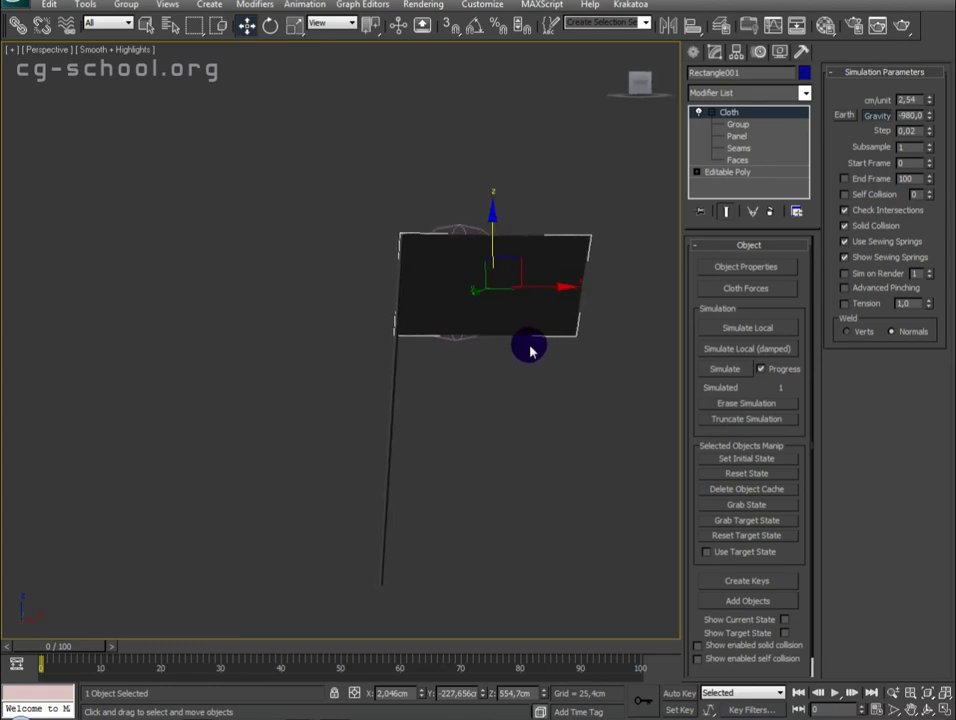
{"action": "left_click", "coordinate": [725, 369]}
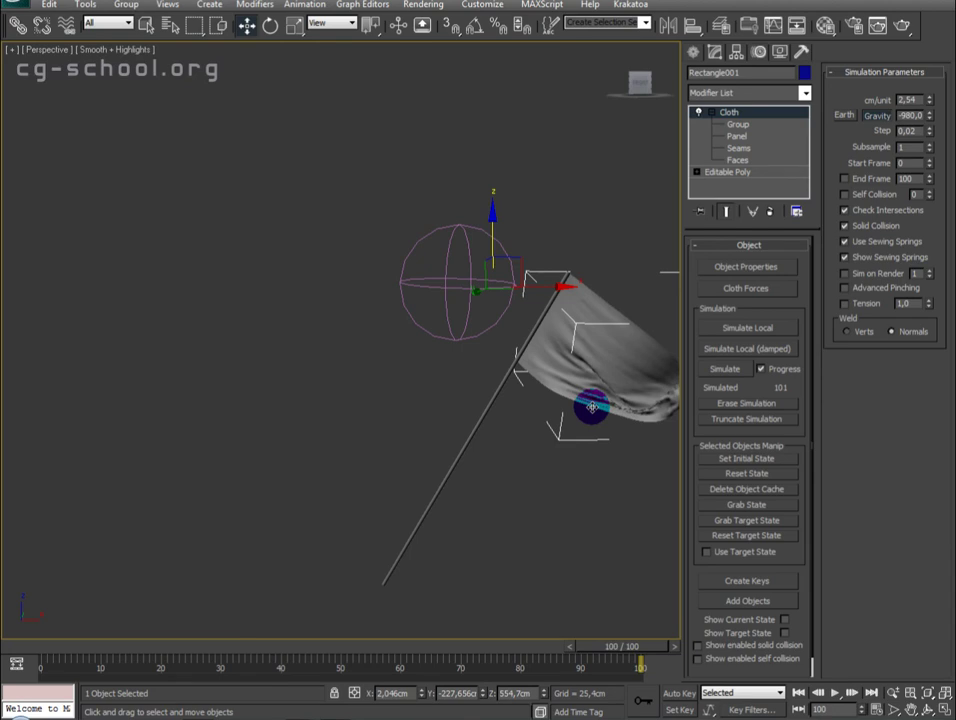
Play the rerun wind-blown flag simulation, stop it, and rewind to the flat flag at frame 0
{"action": "mouse_move", "coordinate": [550, 345]}
{"action": "middle_mouse_down"}
{"action": "mouse_move", "coordinate": [247, 470]}
{"action": "mouse_move", "coordinate": [416, 363]}
{"action": "mouse_move", "coordinate": [484, 405]}
{"action": "mouse_move", "coordinate": [467, 403]}
{"action": "middle_mouse_up"}
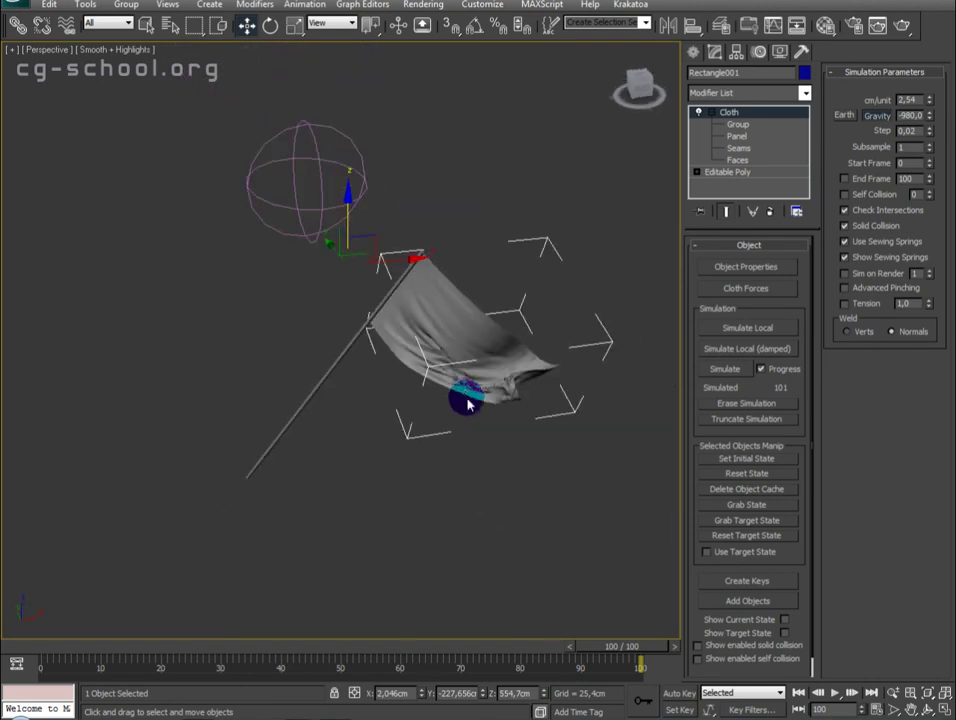
{"action": "left_click", "coordinate": [834, 692]}
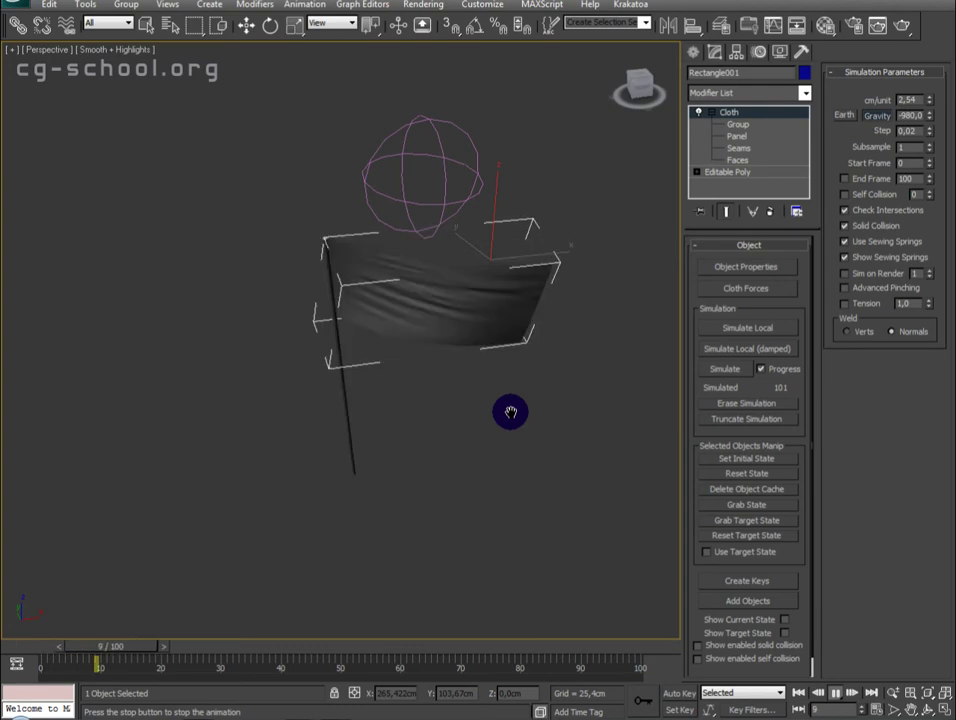
{"action": "left_click", "coordinate": [836, 692]}
{"action": "mouse_move", "coordinate": [481, 650]}
{"action": "left_mouse_down"}
{"action": "mouse_move", "coordinate": [664, 668]}
{"action": "mouse_move", "coordinate": [4, 636]}
{"action": "left_mouse_up"}
{"action": "mouse_move", "coordinate": [482, 463]}
{"action": "middle_mouse_down", "text": "alt"}
{"action": "mouse_move", "coordinate": [348, 499]}
{"action": "mouse_move", "coordinate": [204, 497]}
{"action": "middle_mouse_up", "text": "alt"}
{"action": "mouse_move", "coordinate": [327, 530]}
{"action": "middle_mouse_down", "text": "alt"}
{"action": "mouse_move", "coordinate": [269, 531]}
{"action": "mouse_move", "coordinate": [386, 519]}
{"action": "mouse_move", "coordinate": [378, 541]}
{"action": "mouse_move", "coordinate": [433, 455]}
{"action": "mouse_move", "coordinate": [416, 476]}
{"action": "mouse_move", "coordinate": [472, 452]}
{"action": "mouse_move", "coordinate": [397, 523]}
{"action": "middle_mouse_up", "text": "alt"}
{"action": "left_click_drag", "start_coordinate": [397, 523], "coordinate": [175, 570]}
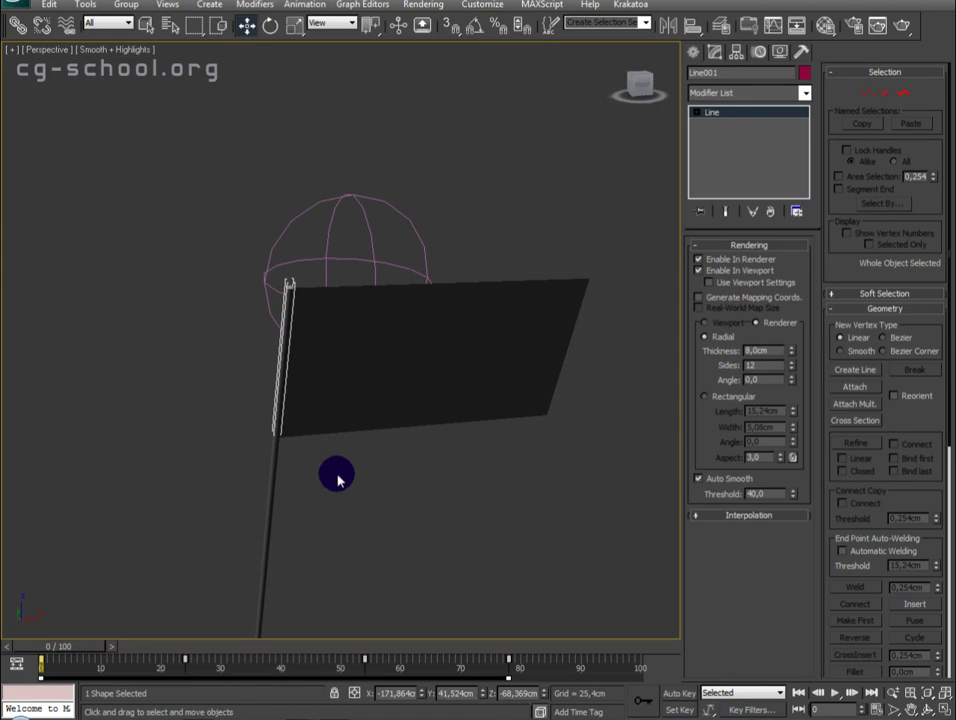
Delete the flag pole Line001 from the scene
{"action": "mouse_move", "coordinate": [393, 514]}
{"action": "middle_mouse_down", "text": "alt"}
{"action": "mouse_move", "coordinate": [344, 467]}
{"action": "mouse_move", "coordinate": [392, 490]}
{"action": "middle_mouse_up", "text": "alt"}
{"action": "left_click", "coordinate": [431, 299]}
{"action": "mouse_move", "coordinate": [425, 403]}
{"action": "middle_mouse_down", "text": "alt"}
{"action": "mouse_move", "coordinate": [435, 433]}
{"action": "mouse_move", "coordinate": [422, 457]}
{"action": "mouse_move", "coordinate": [493, 442]}
{"action": "mouse_move", "coordinate": [508, 465]}
{"action": "mouse_move", "coordinate": [397, 460]}
{"action": "middle_mouse_up", "text": "alt"}
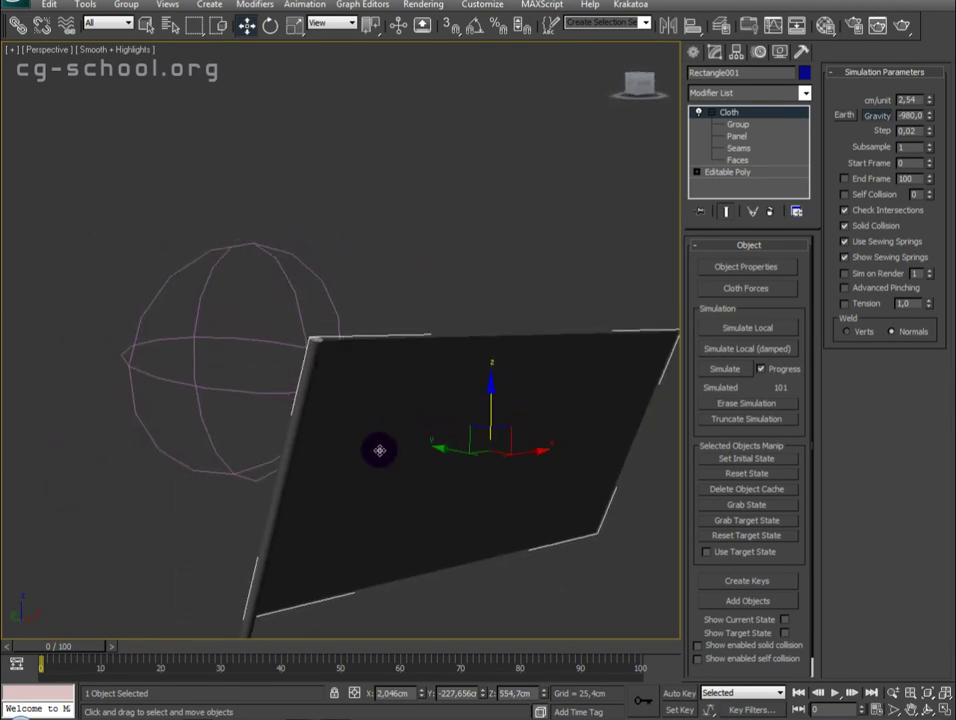
{"action": "mouse_move", "coordinate": [380, 450]}
{"action": "middle_mouse_down", "text": "alt"}
{"action": "mouse_move", "coordinate": [408, 484]}
{"action": "mouse_move", "coordinate": [469, 465]}
{"action": "mouse_move", "coordinate": [499, 493]}
{"action": "mouse_move", "coordinate": [207, 491]}
{"action": "mouse_move", "coordinate": [457, 463]}
{"action": "mouse_move", "coordinate": [553, 497]}
{"action": "mouse_move", "coordinate": [252, 502]}
{"action": "mouse_move", "coordinate": [251, 494]}
{"action": "mouse_move", "coordinate": [258, 529]}
{"action": "mouse_move", "coordinate": [254, 508]}
{"action": "mouse_move", "coordinate": [341, 497]}
{"action": "mouse_move", "coordinate": [352, 399]}
{"action": "mouse_move", "coordinate": [467, 408]}
{"action": "mouse_move", "coordinate": [429, 433]}
{"action": "middle_mouse_up", "text": "alt"}
{"action": "left_click_drag", "start_coordinate": [423, 564], "coordinate": [260, 600]}
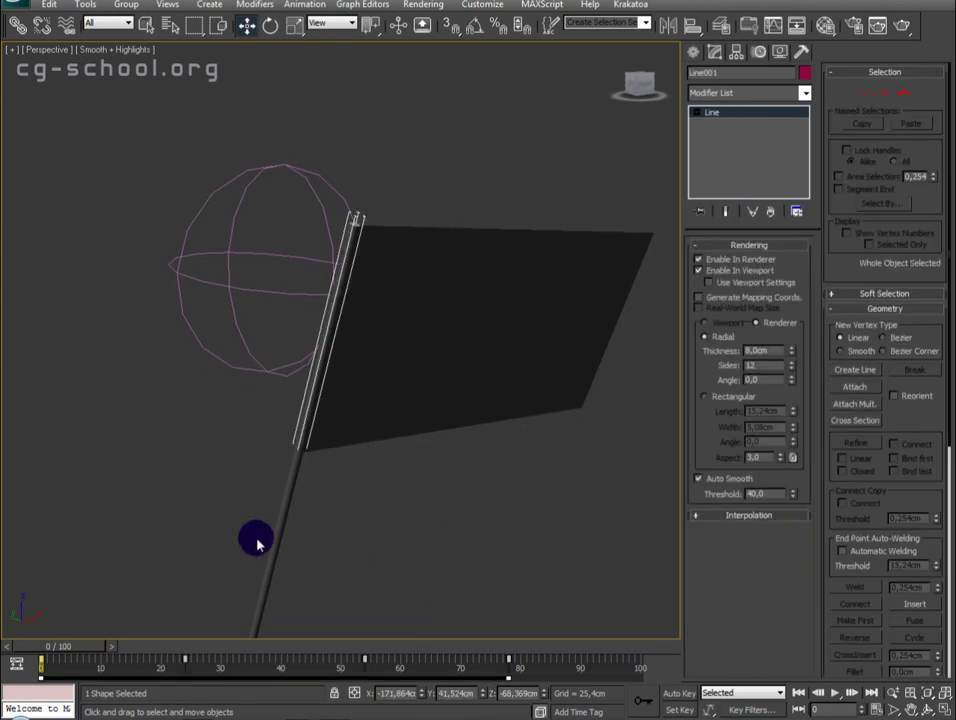
{"action": "key", "text": "Delete"}
Delete the Wind001 force and reselect the cloth plane Rectangle001
{"action": "left_click", "coordinate": [502, 294]}
{"action": "mouse_move", "coordinate": [502, 294]}
{"action": "middle_mouse_down", "text": "alt"}
{"action": "mouse_move", "coordinate": [442, 434]}
{"action": "mouse_move", "coordinate": [487, 519]}
{"action": "middle_mouse_up", "text": "alt"}
{"action": "left_click", "coordinate": [200, 269]}
{"action": "key", "text": "Delete"}
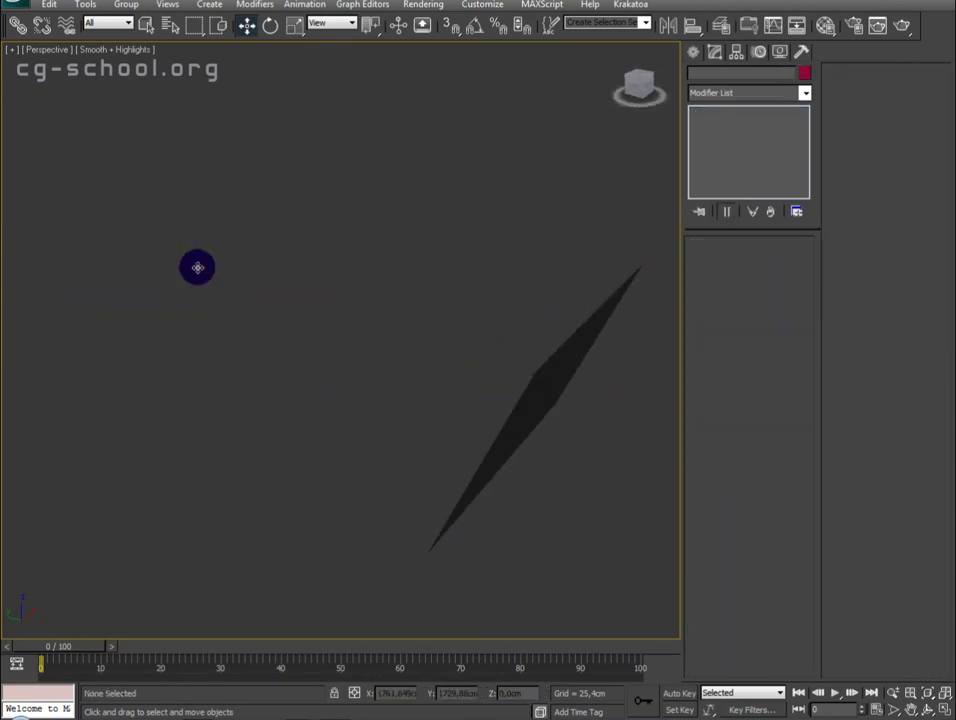
{"action": "mouse_move", "coordinate": [79, 286]}
{"action": "middle_mouse_down", "text": "alt"}
{"action": "mouse_move", "coordinate": [160, 405]}
{"action": "mouse_move", "coordinate": [316, 449]}
{"action": "mouse_move", "coordinate": [367, 433]}
{"action": "mouse_move", "coordinate": [348, 414]}
{"action": "middle_mouse_up", "text": "alt"}
{"action": "left_click", "coordinate": [348, 414]}
Delete the old Group001 cloth vertex group and switch to the Front view
{"action": "left_click", "coordinate": [745, 125]}
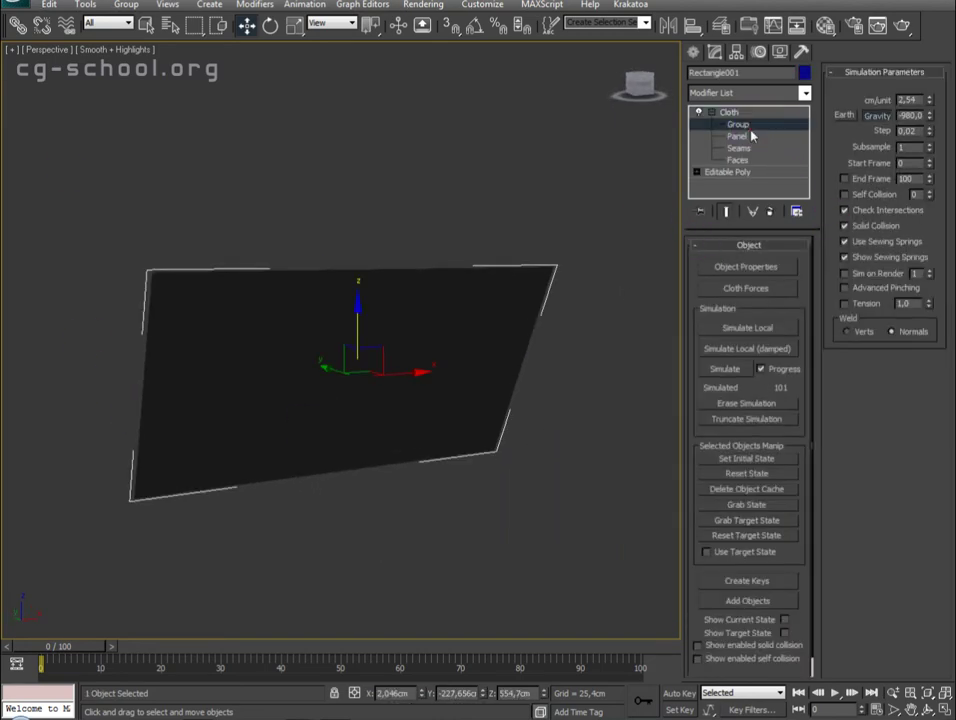
{"action": "left_click", "coordinate": [758, 437]}
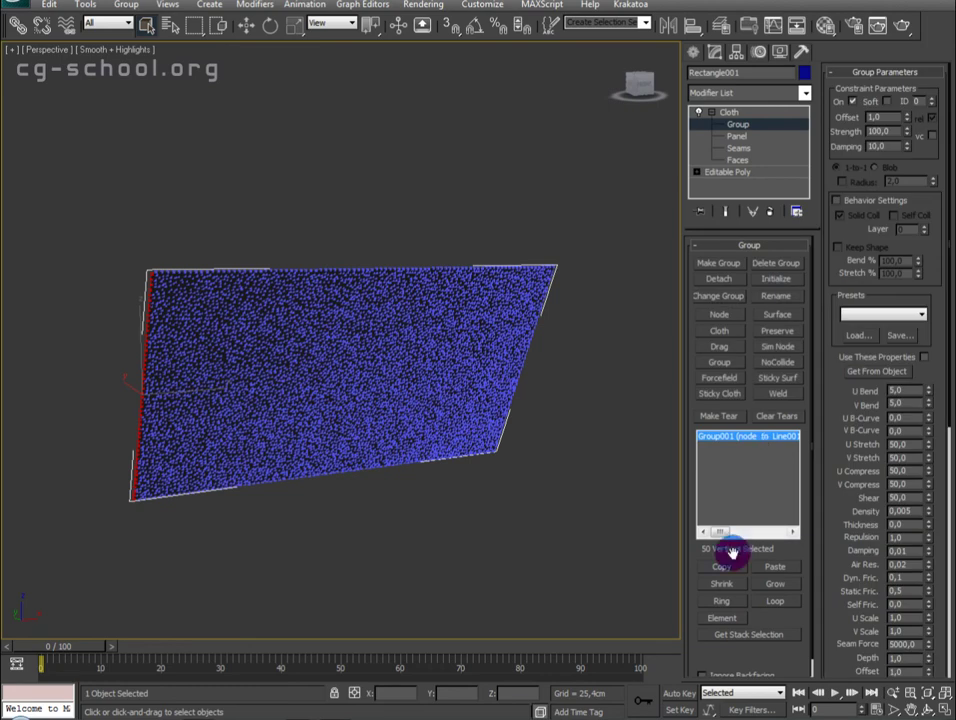
{"action": "left_click", "coordinate": [795, 268]}
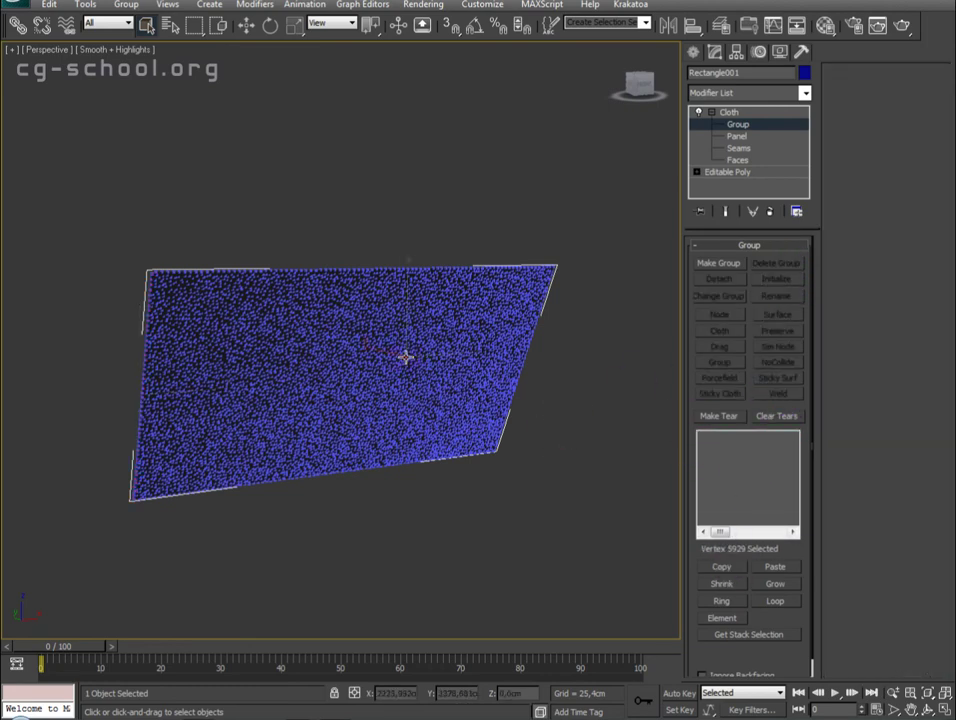
{"action": "key", "text": "f"}
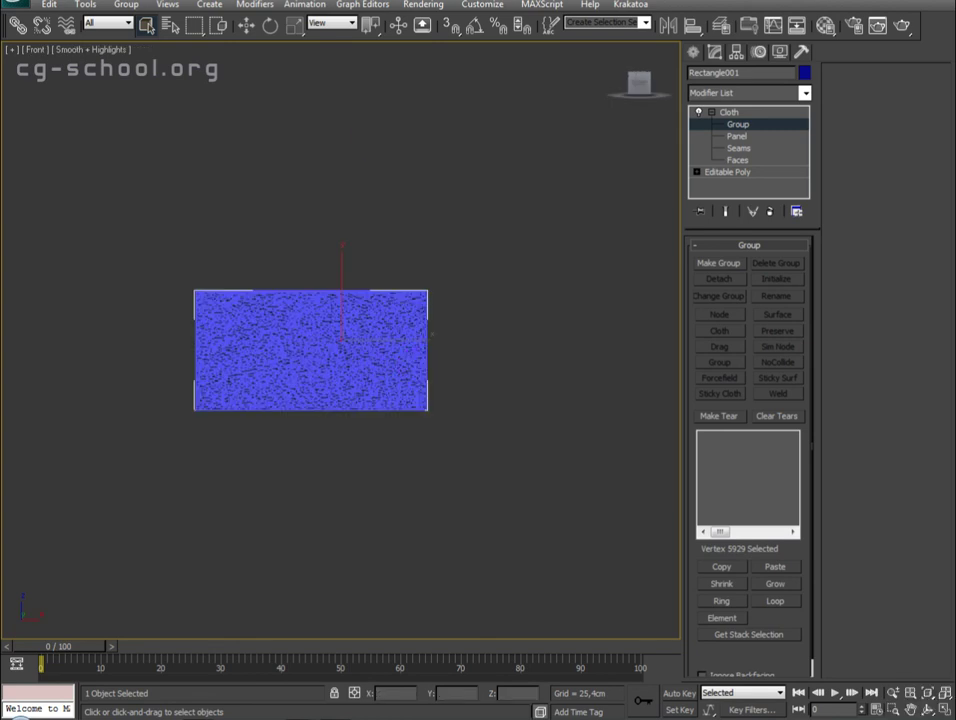
{"action": "middle_click_drag", "start_coordinate": [288, 290], "coordinate": [324, 352]}
{"action": "scroll", "coordinate": [340, 240], "scroll_direction": "up", "scroll_amount": 3}
{"action": "scroll", "coordinate": [340, 240], "scroll_direction": "up", "scroll_amount": 4}
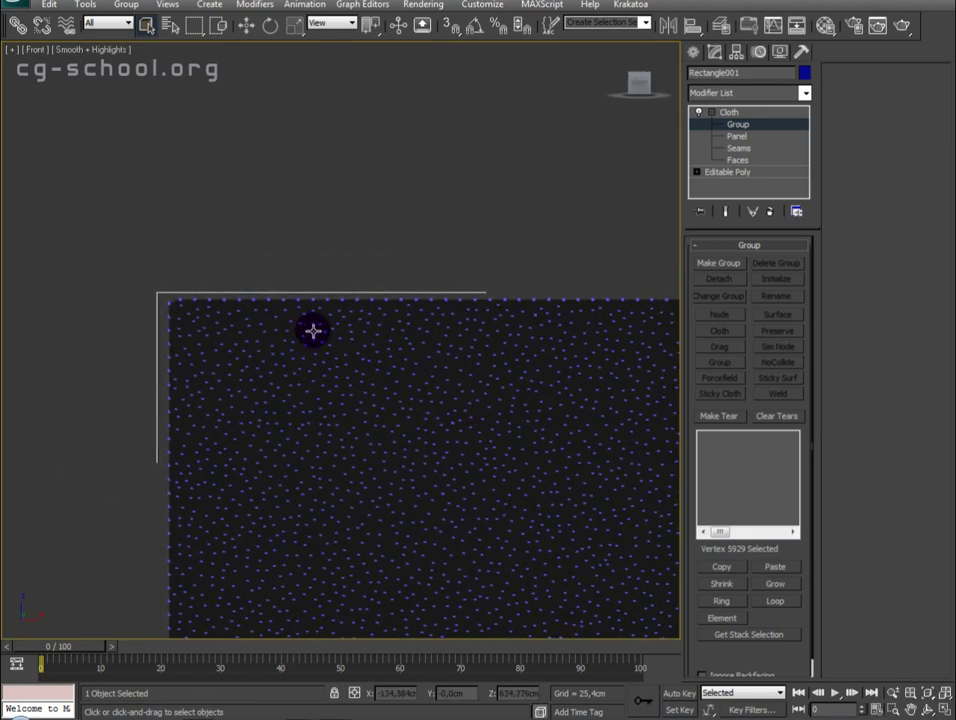
Maximise the Front viewport and select the cloth's top-left corner vertex
{"action": "key", "text": "ctrl+x"}
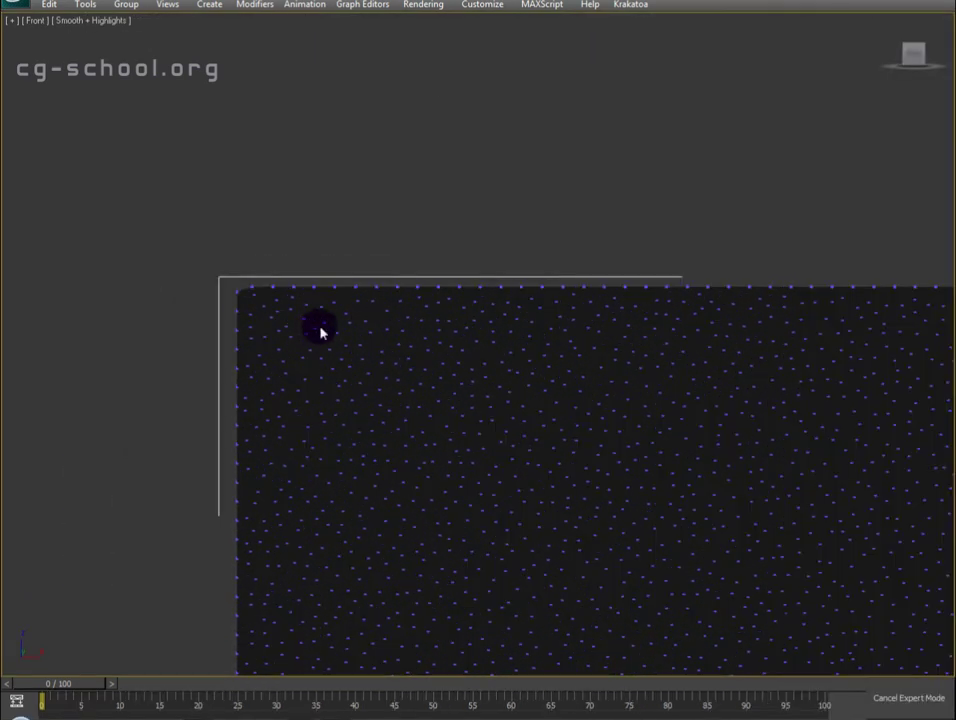
{"action": "scroll", "coordinate": [284, 252], "scroll_direction": "up", "scroll_amount": 4}
{"action": "scroll", "coordinate": [164, 267], "scroll_direction": "down", "scroll_amount": 3}
{"action": "scroll", "coordinate": [213, 272], "scroll_direction": "down", "scroll_amount": 1}
{"action": "left_click_drag", "start_coordinate": [122, 222], "coordinate": [184, 288]}
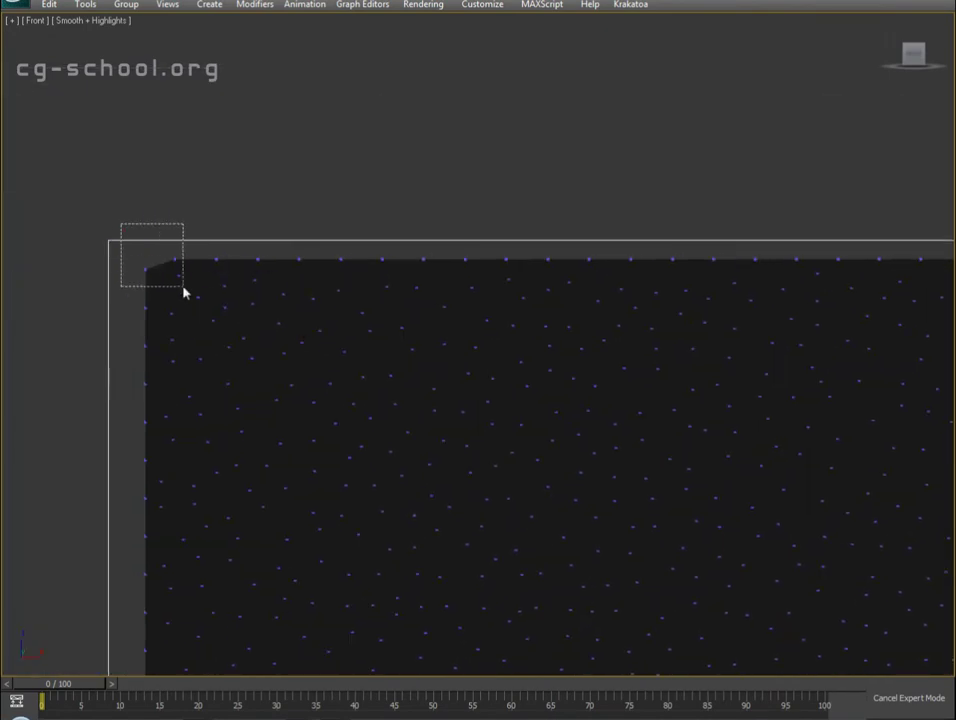
{"action": "scroll", "coordinate": [300, 345], "scroll_direction": "up", "scroll_amount": 1}
{"action": "scroll", "coordinate": [456, 360], "scroll_direction": "down", "scroll_amount": 2}
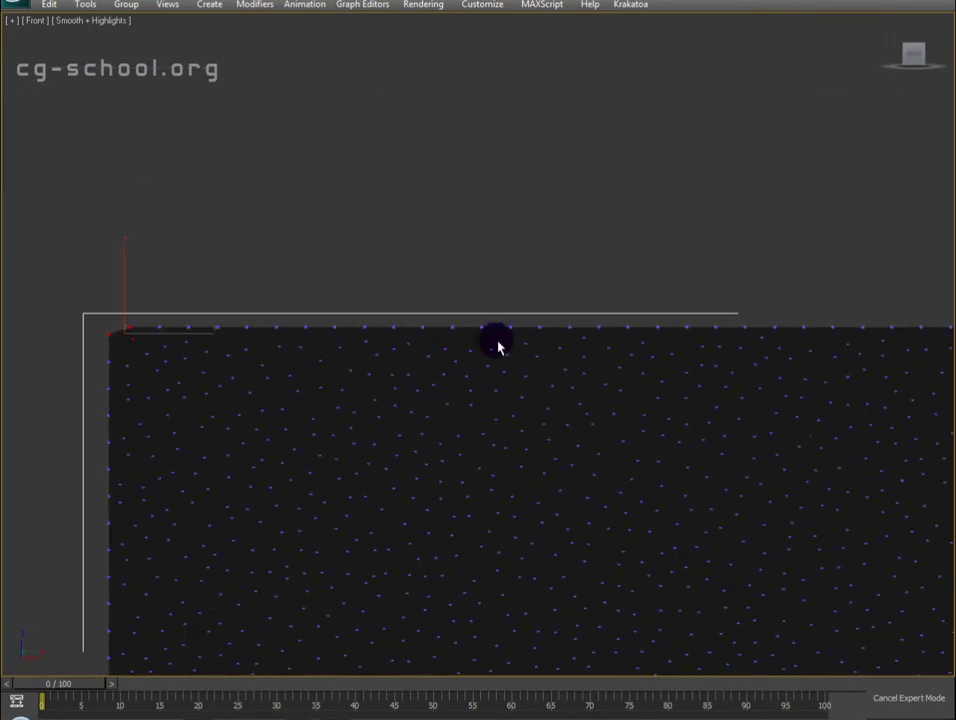
{"action": "middle_click_drag", "start_coordinate": [661, 362], "coordinate": [473, 343]}
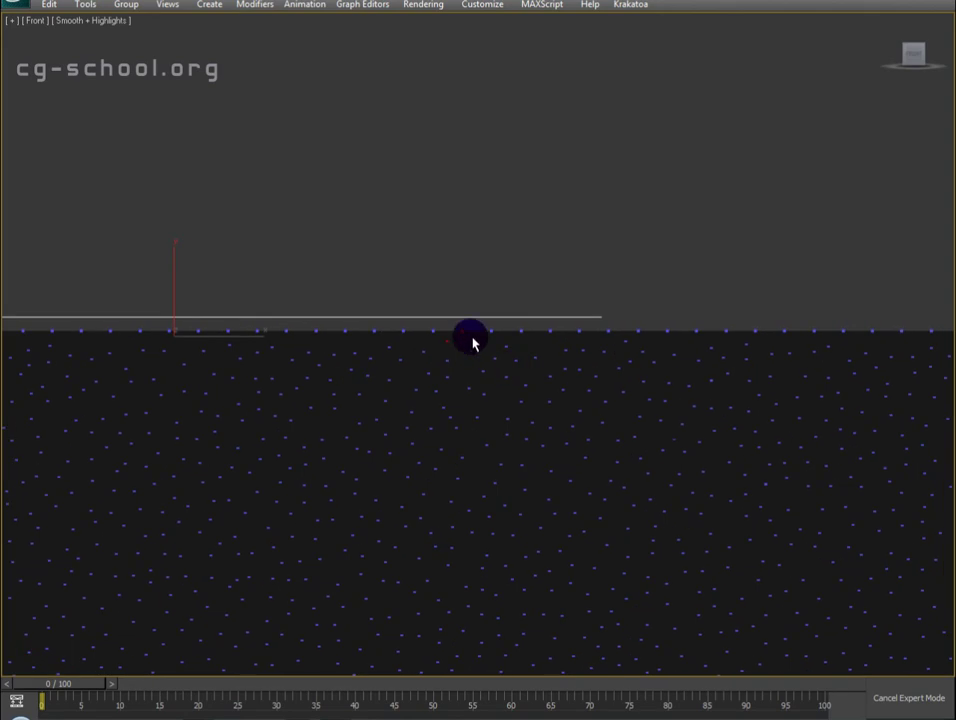
{"action": "scroll", "coordinate": [431, 344], "scroll_direction": "down", "scroll_amount": 2}
{"action": "scroll", "coordinate": [710, 362], "scroll_direction": "up", "scroll_amount": 2}
{"action": "mouse_move", "coordinate": [569, 352]}
{"action": "middle_mouse_down"}
{"action": "mouse_move", "coordinate": [503, 394]}
{"action": "mouse_move", "coordinate": [415, 382]}
{"action": "middle_mouse_up"}
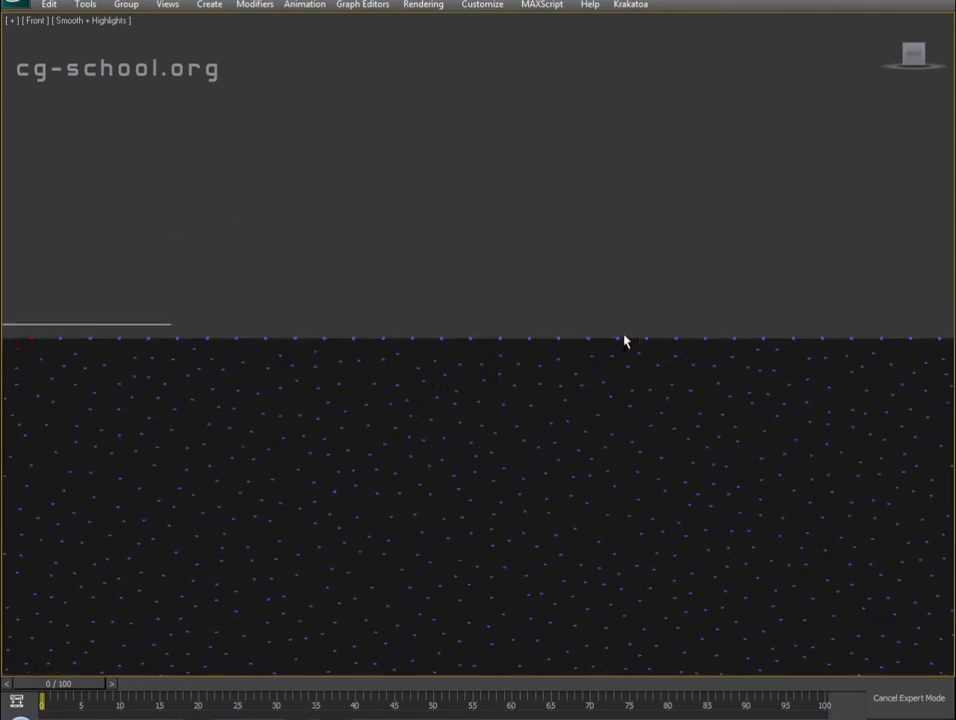
Add the remaining top-edge vertices, out to the cloth's right end, to the selection
{"action": "middle_click_drag", "start_coordinate": [580, 372], "coordinate": [503, 393]}
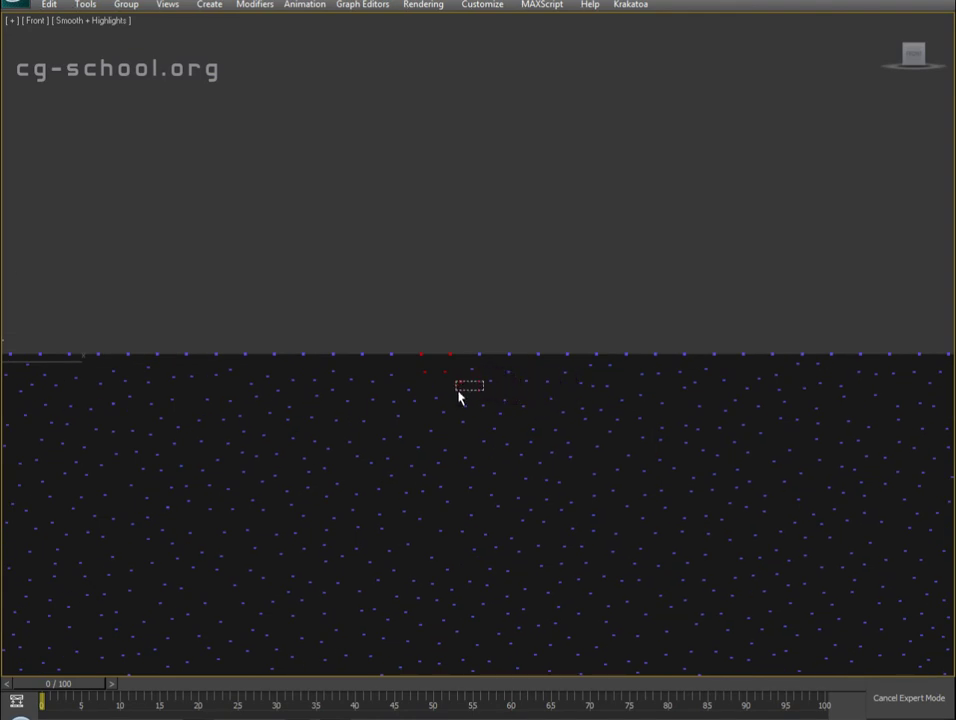
{"action": "mouse_move", "coordinate": [455, 393]}
{"action": "middle_mouse_down"}
{"action": "mouse_move", "coordinate": [606, 401]}
{"action": "mouse_move", "coordinate": [551, 411]}
{"action": "mouse_move", "coordinate": [532, 363]}
{"action": "mouse_move", "coordinate": [529, 397]}
{"action": "mouse_move", "coordinate": [574, 423]}
{"action": "mouse_move", "coordinate": [536, 405]}
{"action": "mouse_move", "coordinate": [519, 381]}
{"action": "middle_mouse_up"}
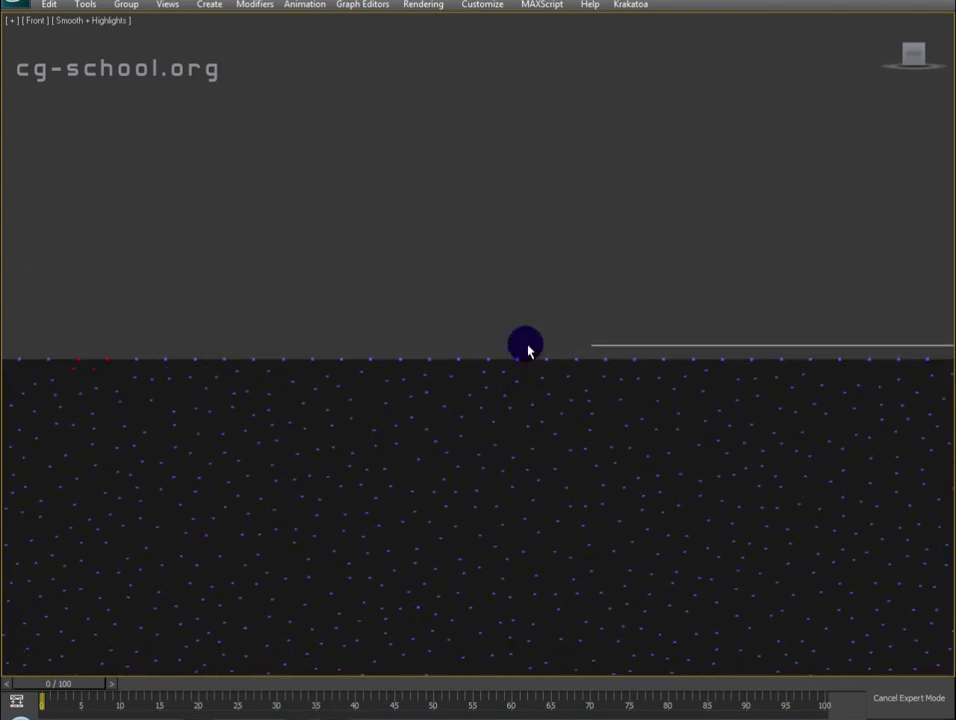
{"action": "middle_click_drag", "start_coordinate": [580, 387], "coordinate": [502, 409]}
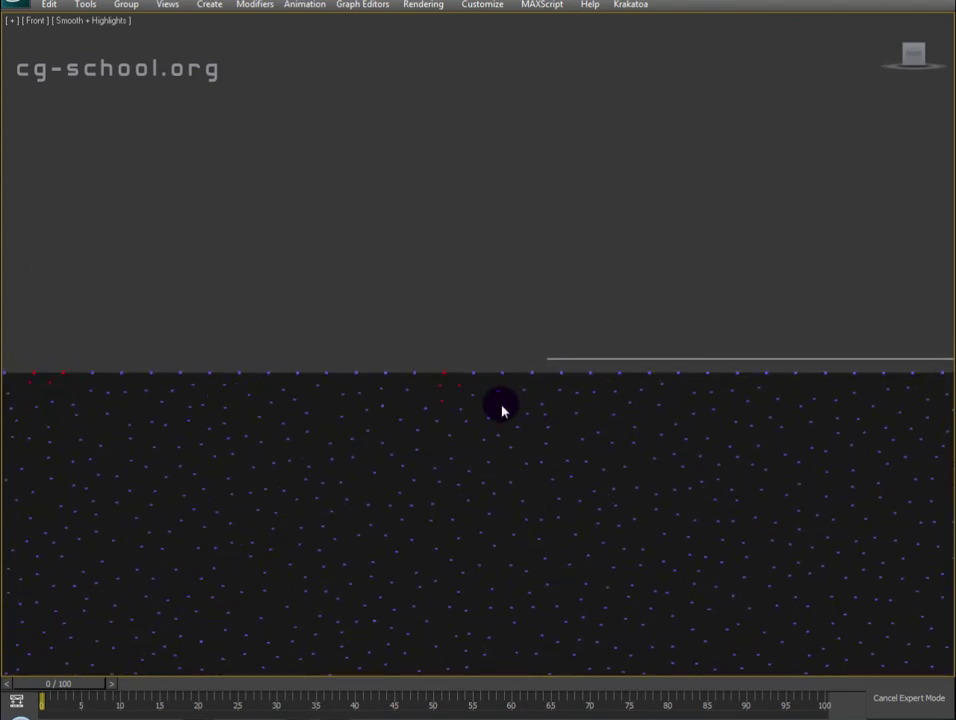
{"action": "scroll", "coordinate": [477, 376], "scroll_direction": "down", "scroll_amount": 1}
{"action": "scroll", "coordinate": [431, 423], "scroll_direction": "down", "scroll_amount": 2}
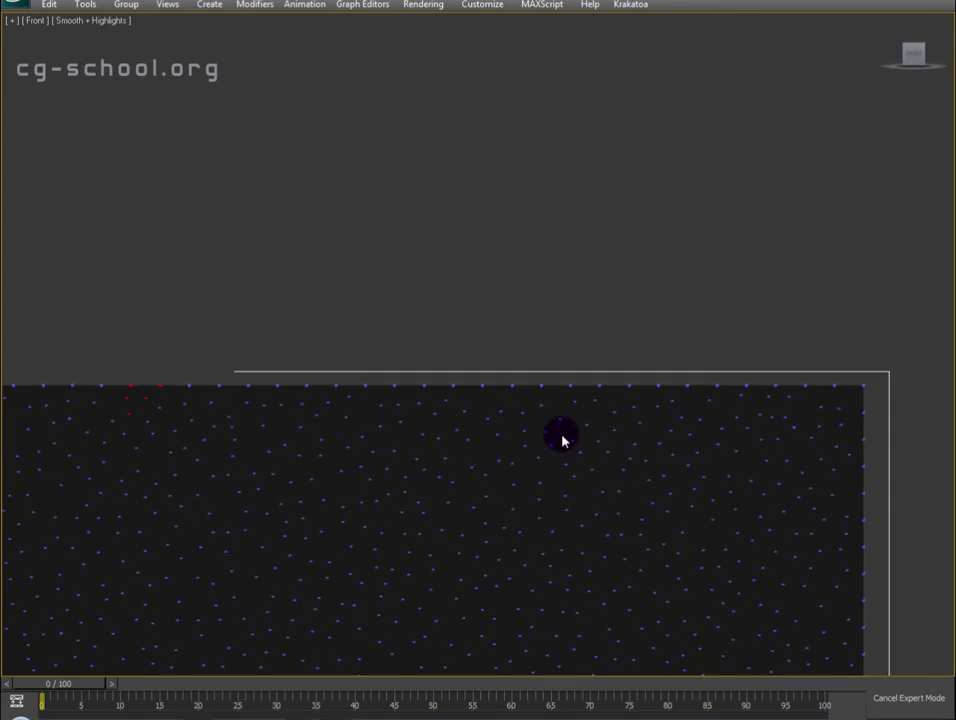
{"action": "scroll", "coordinate": [563, 437], "scroll_direction": "up", "scroll_amount": 2}
{"action": "scroll", "coordinate": [531, 435], "scroll_direction": "up", "scroll_amount": 3}
{"action": "middle_click_drag", "start_coordinate": [703, 432], "coordinate": [470, 397]}
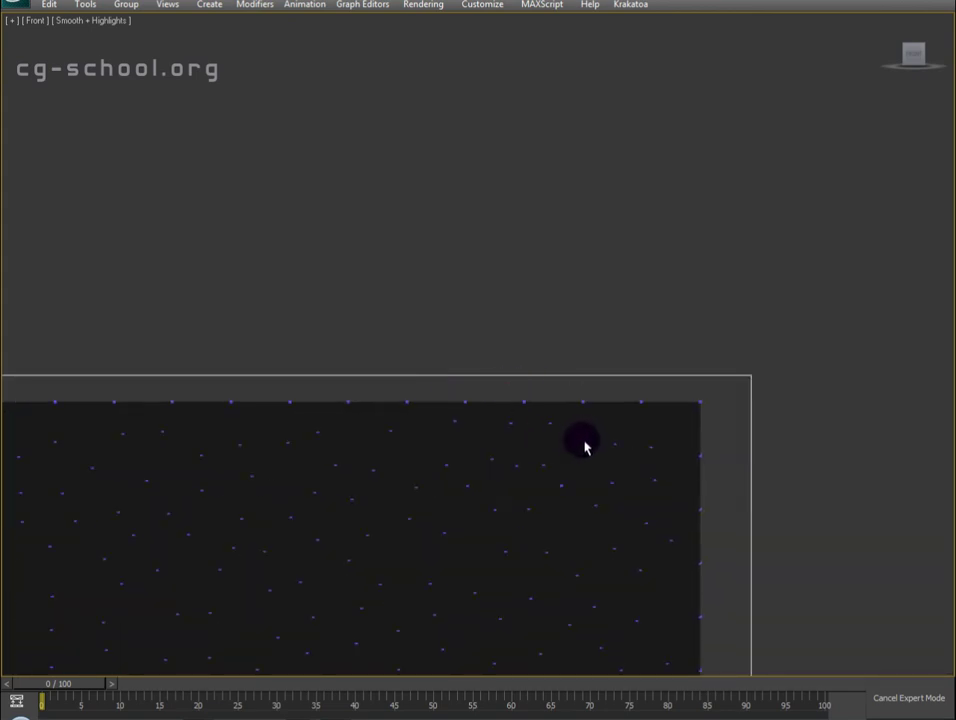
{"action": "mouse_move", "coordinate": [452, 431]}
{"action": "left_mouse_down"}
{"action": "mouse_move", "coordinate": [512, 457]}
{"action": "mouse_move", "coordinate": [517, 387]}
{"action": "left_mouse_up"}
{"action": "mouse_move", "coordinate": [436, 420]}
{"action": "left_mouse_down"}
{"action": "mouse_move", "coordinate": [390, 397]}
{"action": "mouse_move", "coordinate": [525, 429]}
{"action": "mouse_move", "coordinate": [546, 418]}
{"action": "mouse_move", "coordinate": [388, 352]}
{"action": "mouse_move", "coordinate": [376, 333]}
{"action": "mouse_move", "coordinate": [367, 382]}
{"action": "mouse_move", "coordinate": [553, 405]}
{"action": "mouse_move", "coordinate": [481, 384]}
{"action": "left_mouse_up"}
{"action": "mouse_move", "coordinate": [435, 410]}
{"action": "left_mouse_down"}
{"action": "mouse_move", "coordinate": [442, 382]}
{"action": "mouse_move", "coordinate": [469, 420]}
{"action": "mouse_move", "coordinate": [570, 393]}
{"action": "mouse_move", "coordinate": [405, 420]}
{"action": "mouse_move", "coordinate": [536, 355]}
{"action": "mouse_move", "coordinate": [487, 425]}
{"action": "mouse_move", "coordinate": [493, 416]}
{"action": "left_mouse_up"}
{"action": "middle_click_drag", "start_coordinate": [493, 418], "coordinate": [470, 309]}
Create Group001 from the 31 selected top-edge vertices
{"action": "key", "text": "ctrl+x"}
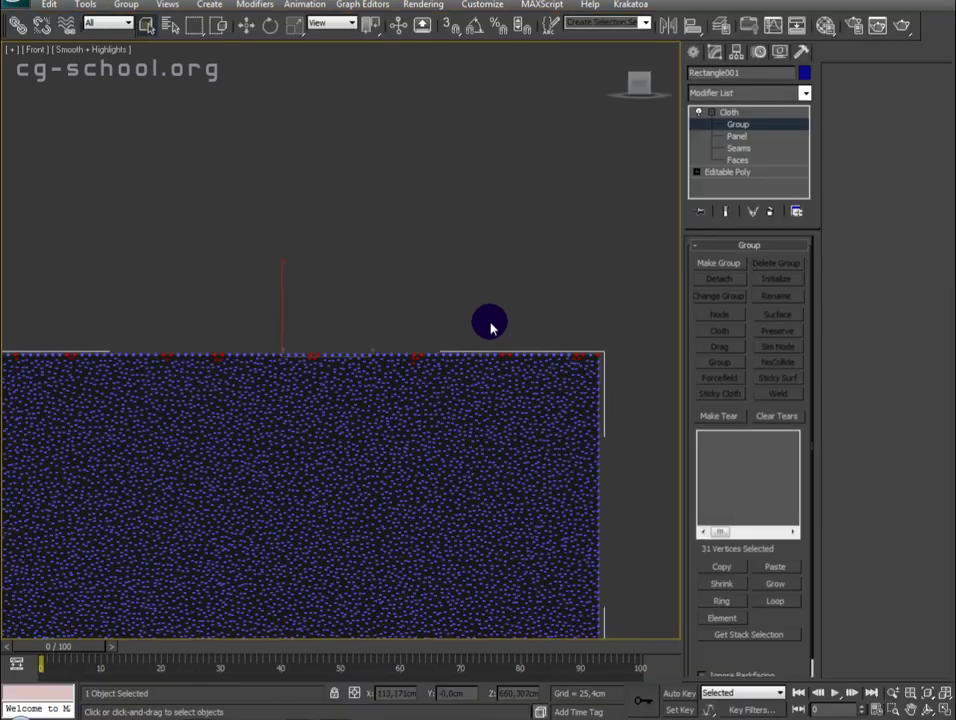
{"action": "left_click", "coordinate": [725, 270]}
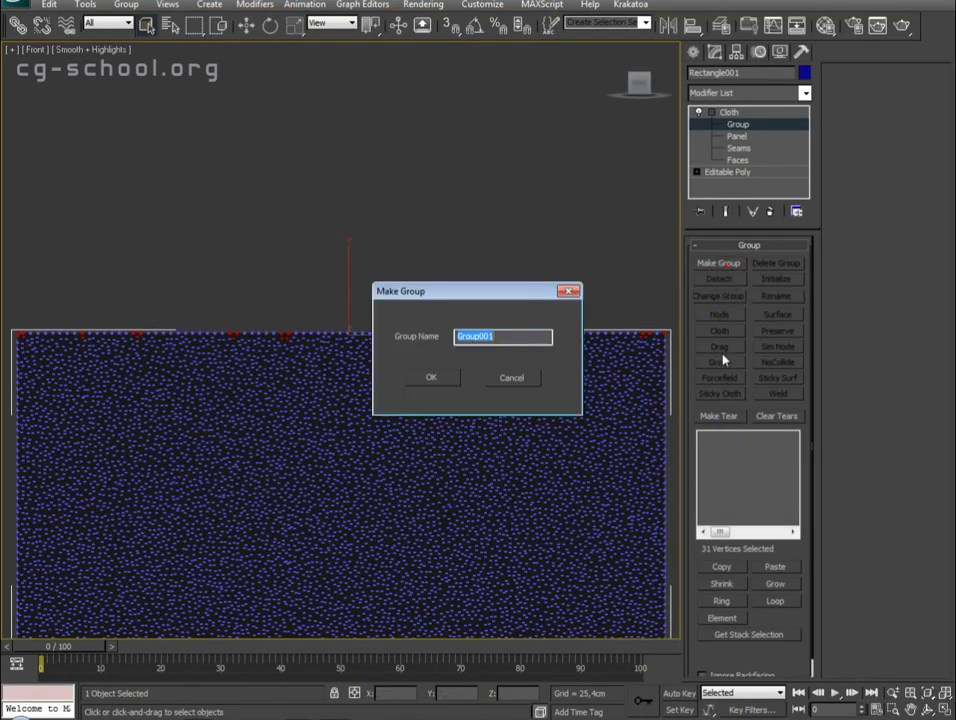
{"action": "left_click", "coordinate": [435, 378]}
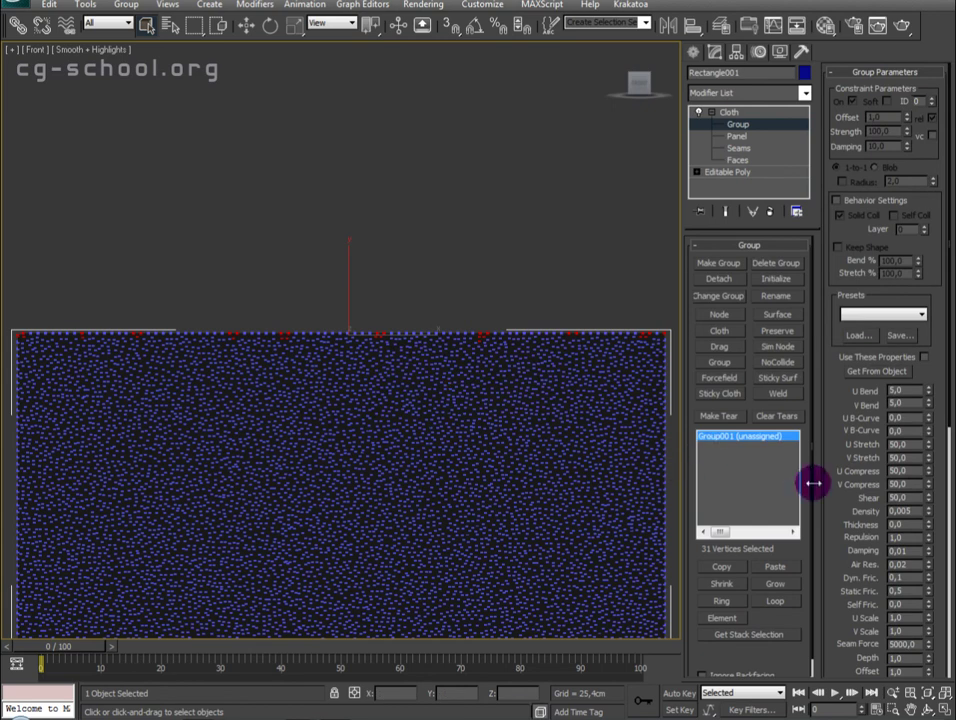
{"action": "left_click_drag", "start_coordinate": [813, 483], "coordinate": [828, 487]}
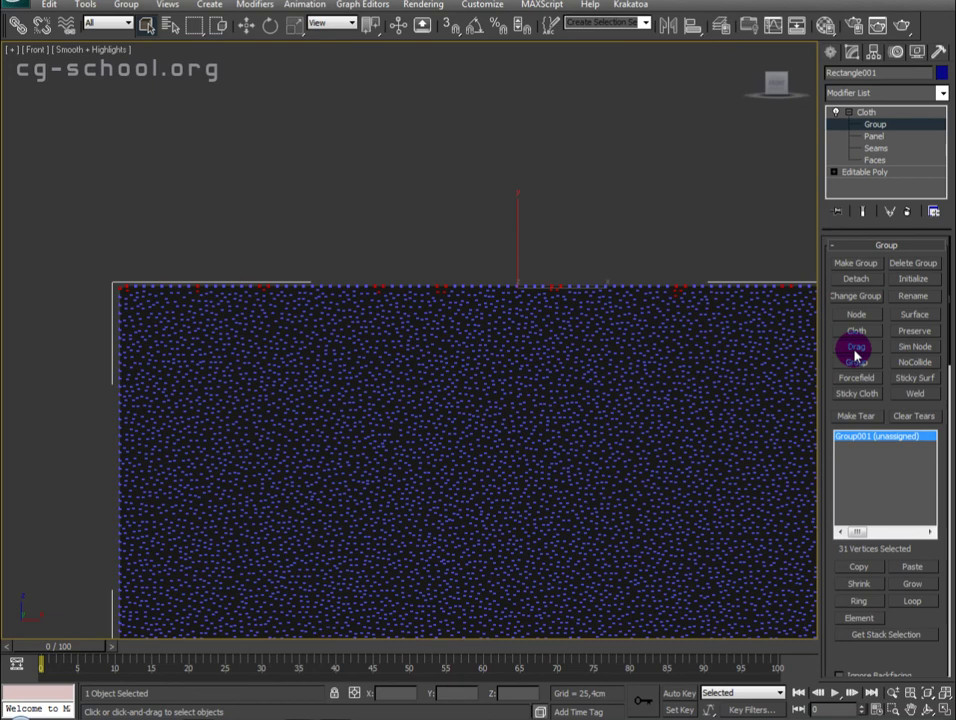
View the cloth in Perspective and exit group editing with Group001 set as Drag
{"action": "middle_click_drag", "start_coordinate": [558, 328], "coordinate": [446, 344]}
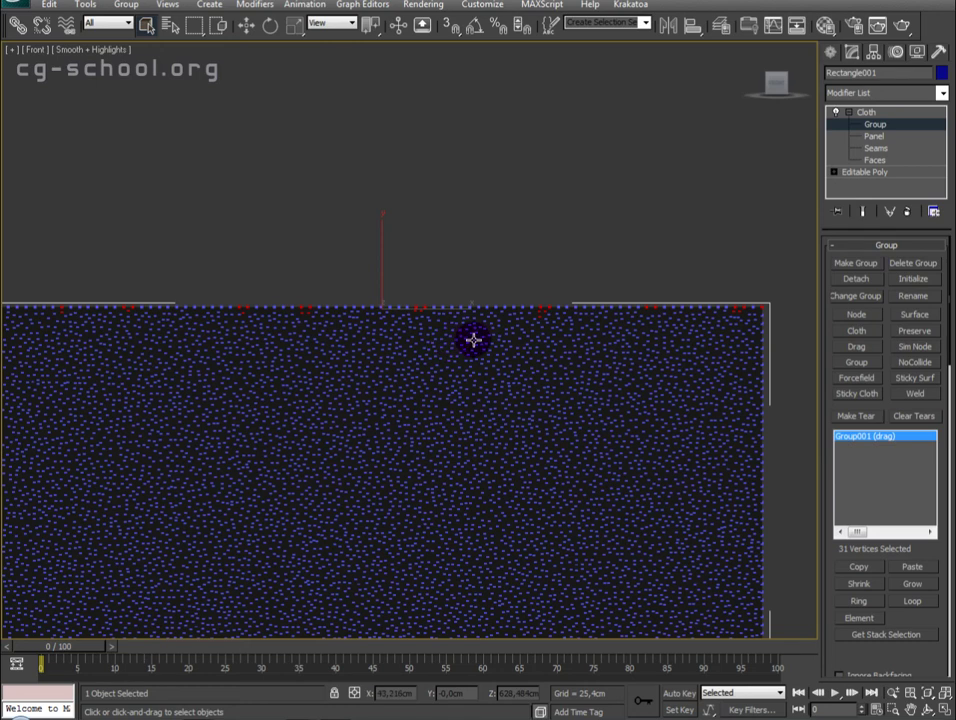
{"action": "middle_click_drag", "start_coordinate": [544, 335], "coordinate": [572, 348]}
{"action": "scroll", "coordinate": [563, 374], "scroll_direction": "down", "scroll_amount": 2}
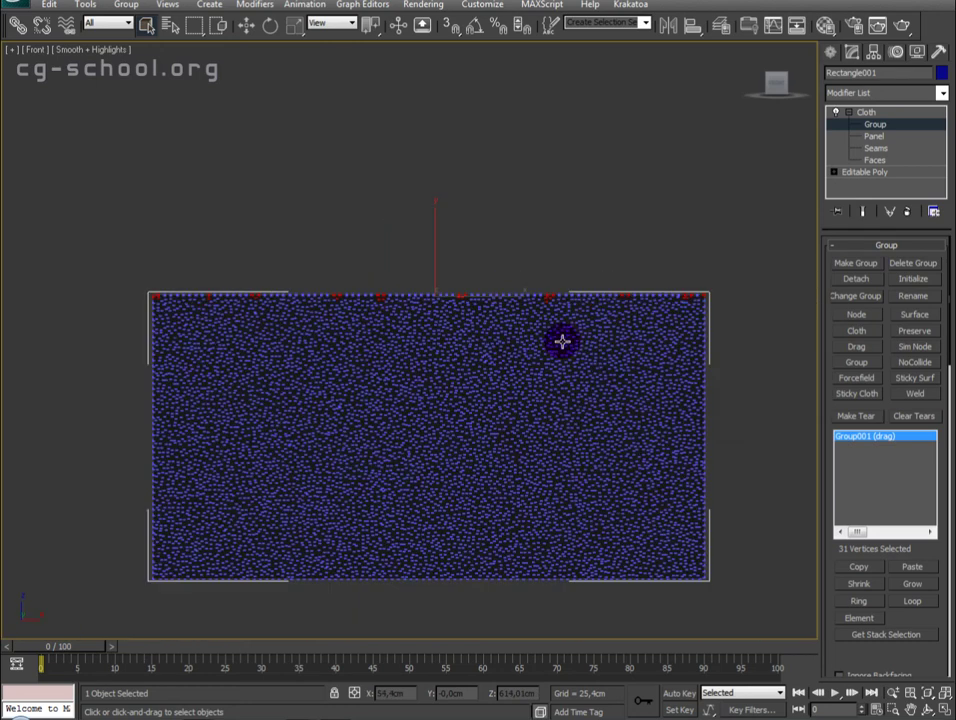
{"action": "key", "text": "p"}
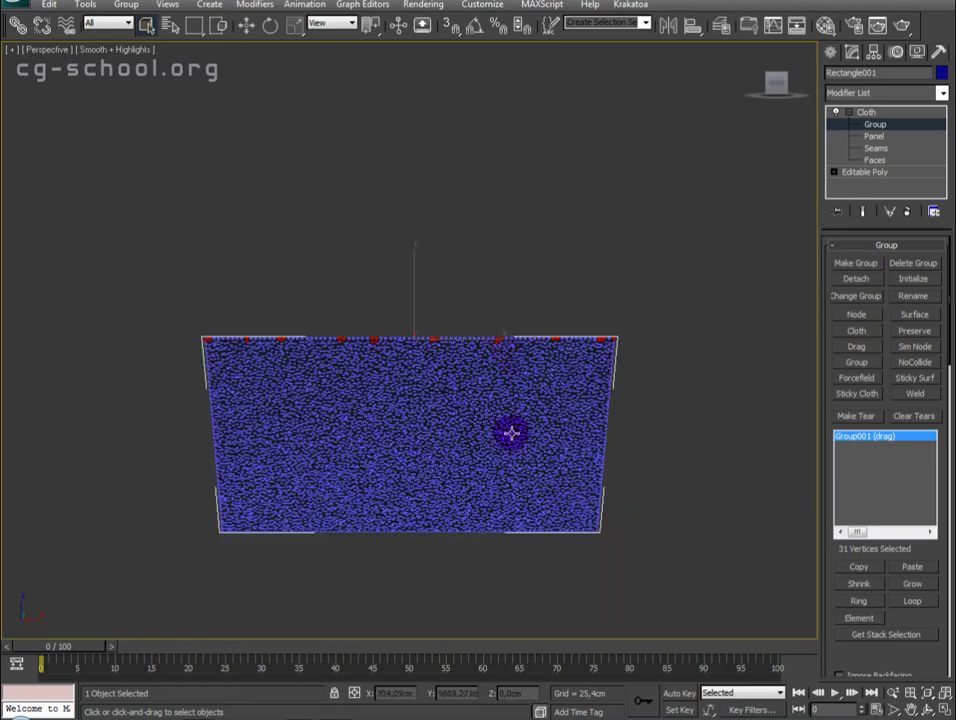
{"action": "middle_click_drag", "start_coordinate": [508, 433], "coordinate": [546, 435], "text": "alt"}
{"action": "mouse_move", "coordinate": [455, 406]}
{"action": "middle_mouse_down", "text": "alt"}
{"action": "mouse_move", "coordinate": [452, 452]}
{"action": "mouse_move", "coordinate": [719, 376]}
{"action": "middle_mouse_up", "text": "alt"}
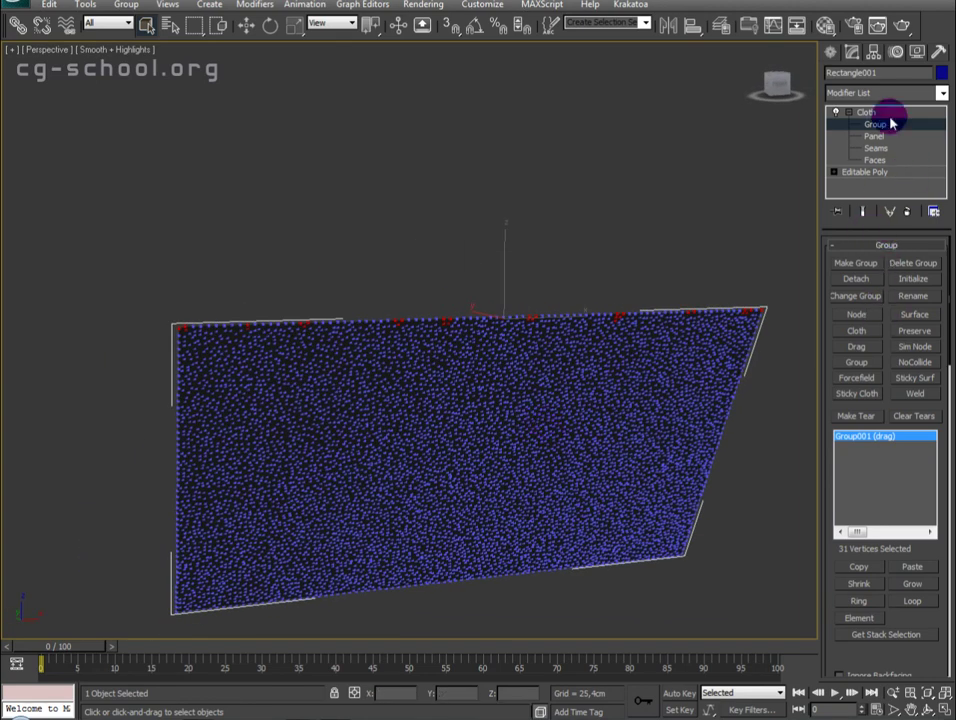
{"action": "left_click", "coordinate": [890, 116]}
Frame the cloth and run Simulate so it hangs like a curtain from its pinned top edge
{"action": "mouse_move", "coordinate": [775, 226]}
{"action": "middle_mouse_down", "text": "alt"}
{"action": "mouse_move", "coordinate": [593, 360]}
{"action": "mouse_move", "coordinate": [618, 377]}
{"action": "middle_mouse_up", "text": "alt"}
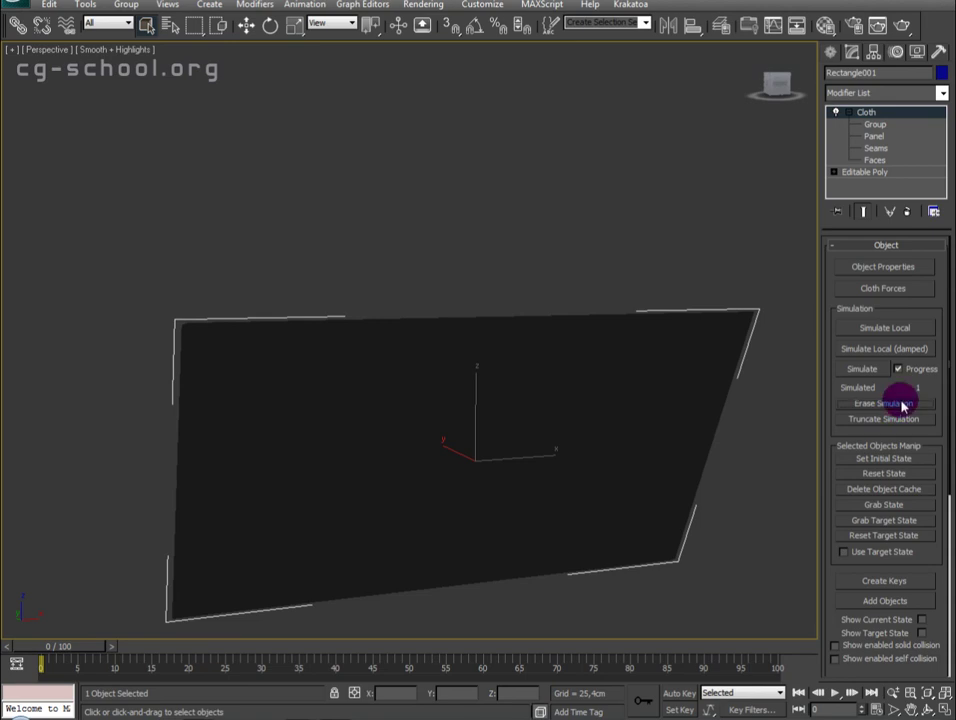
{"action": "mouse_move", "coordinate": [495, 405]}
{"action": "middle_mouse_down", "text": "alt"}
{"action": "mouse_move", "coordinate": [465, 393]}
{"action": "mouse_move", "coordinate": [478, 410]}
{"action": "mouse_move", "coordinate": [532, 428]}
{"action": "mouse_move", "coordinate": [489, 374]}
{"action": "middle_mouse_up", "text": "alt"}
{"action": "mouse_move", "coordinate": [373, 479]}
{"action": "middle_mouse_down", "text": "alt"}
{"action": "mouse_move", "coordinate": [378, 448]}
{"action": "mouse_move", "coordinate": [431, 463]}
{"action": "mouse_move", "coordinate": [672, 393]}
{"action": "mouse_move", "coordinate": [472, 256]}
{"action": "mouse_move", "coordinate": [512, 299]}
{"action": "middle_mouse_up", "text": "alt"}
{"action": "left_click", "coordinate": [862, 369]}
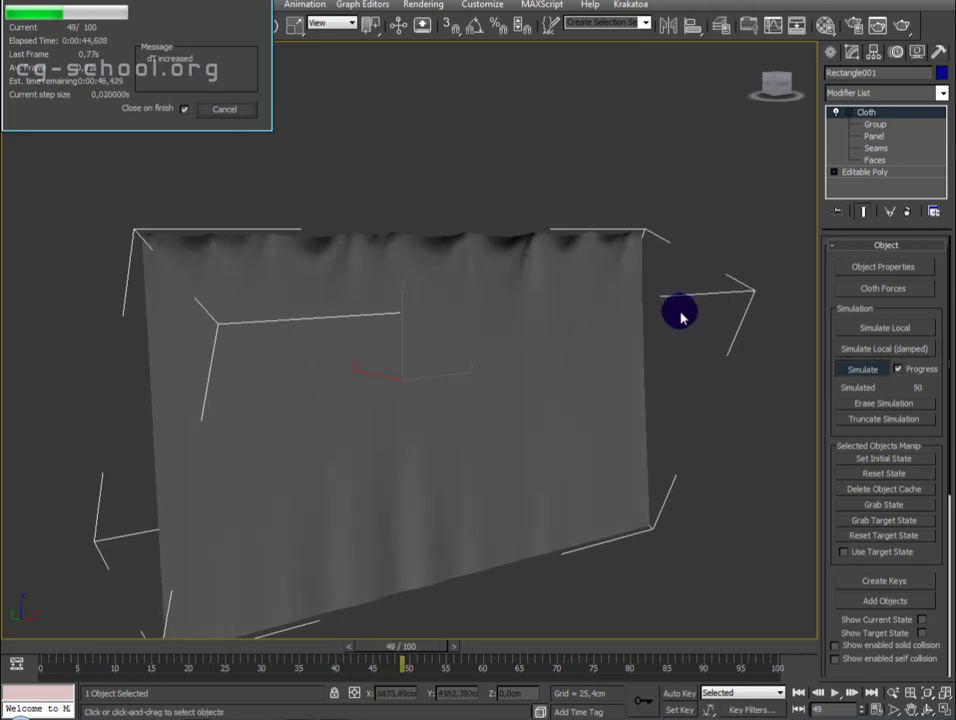
Cancel the simulation at 51 frames, play the curtain animation, and rewind to frame 0
{"action": "left_click", "coordinate": [239, 112]}
{"action": "mouse_move", "coordinate": [448, 222]}
{"action": "middle_mouse_down", "text": "alt"}
{"action": "mouse_move", "coordinate": [258, 304]}
{"action": "mouse_move", "coordinate": [352, 479]}
{"action": "mouse_move", "coordinate": [595, 615]}
{"action": "middle_mouse_up", "text": "alt"}
{"action": "left_click_drag", "start_coordinate": [444, 650], "coordinate": [3, 625]}
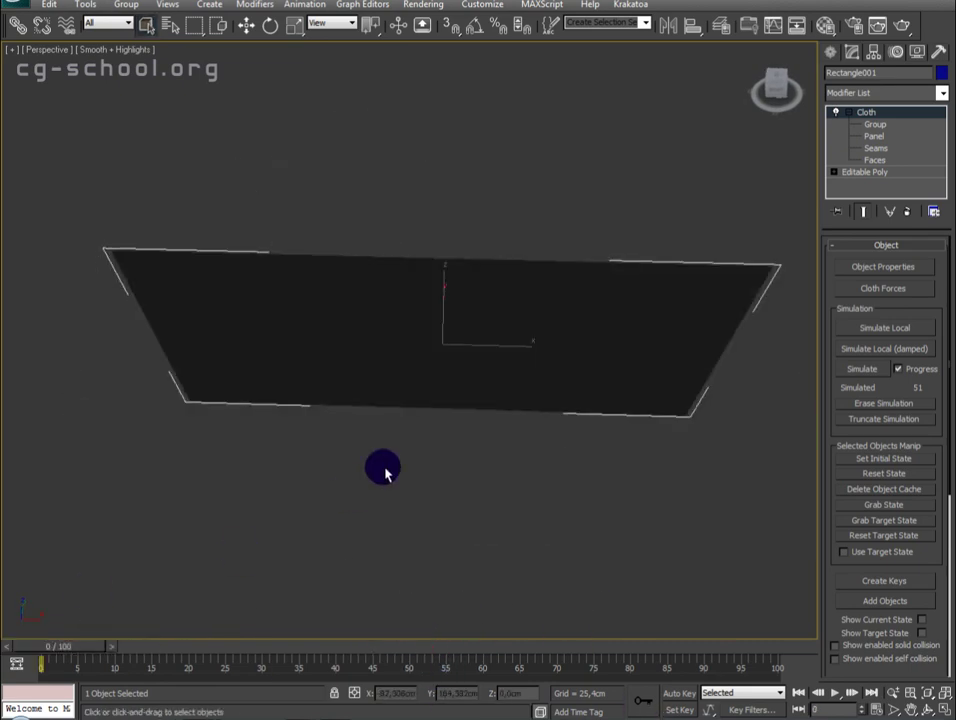
{"action": "middle_click_drag", "start_coordinate": [386, 472], "coordinate": [630, 522], "text": "alt"}
{"action": "left_click", "coordinate": [835, 692]}
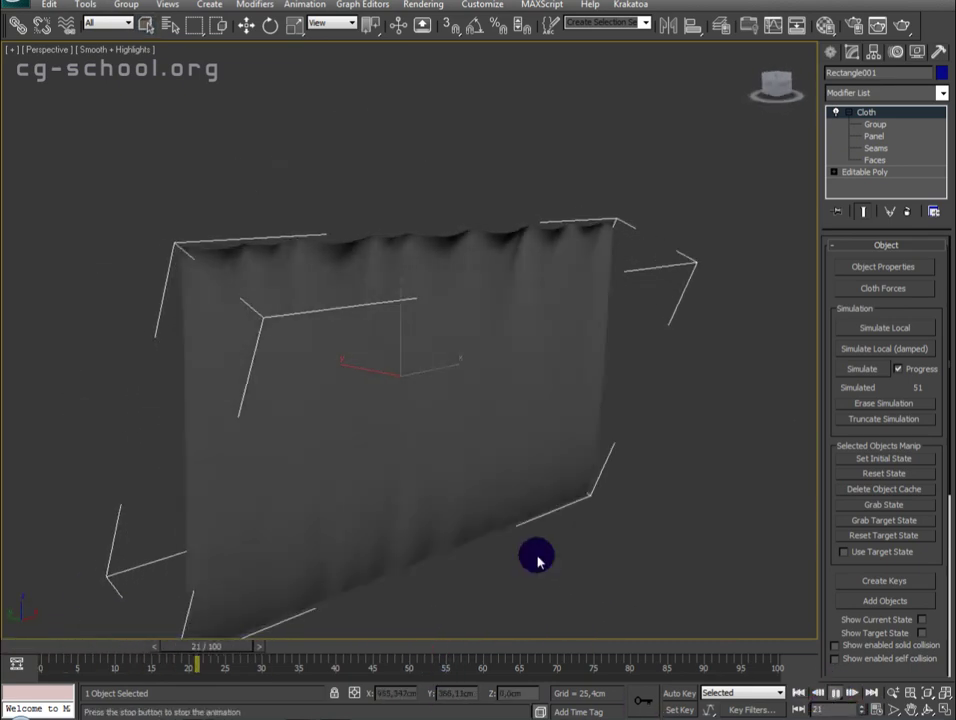
{"action": "left_click", "coordinate": [837, 692]}
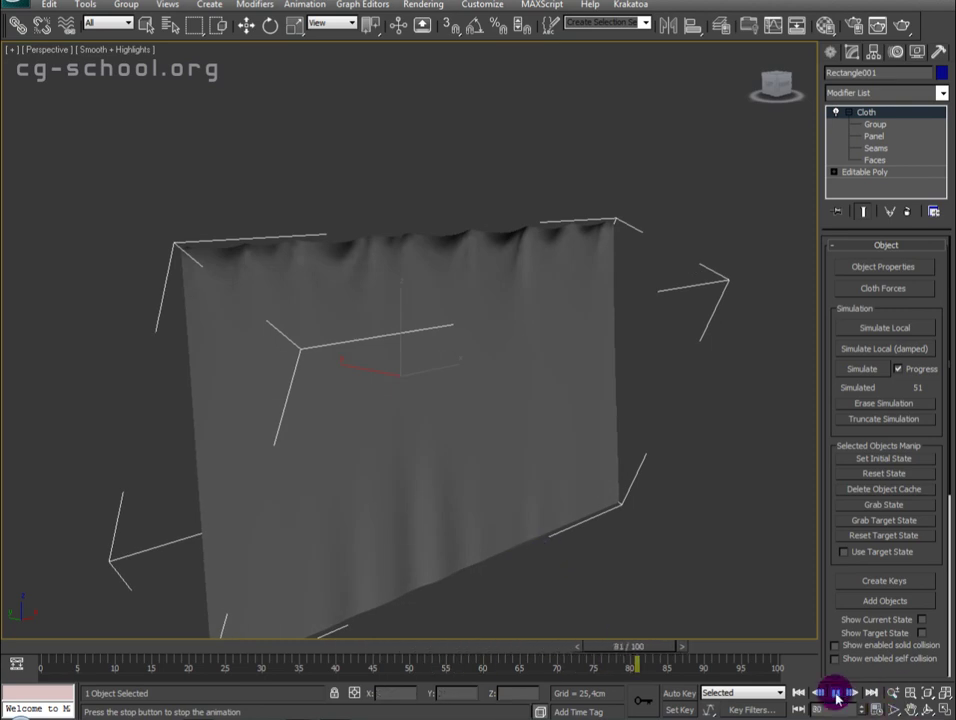
{"action": "mouse_move", "coordinate": [528, 646]}
{"action": "left_mouse_down"}
{"action": "mouse_move", "coordinate": [218, 636]}
{"action": "mouse_move", "coordinate": [6, 545]}
{"action": "left_mouse_up"}
{"action": "mouse_move", "coordinate": [268, 323]}
{"action": "middle_mouse_down", "text": "alt"}
{"action": "mouse_move", "coordinate": [589, 431]}
{"action": "mouse_move", "coordinate": [250, 380]}
{"action": "mouse_move", "coordinate": [457, 436]}
{"action": "mouse_move", "coordinate": [405, 446]}
{"action": "mouse_move", "coordinate": [425, 465]}
{"action": "mouse_move", "coordinate": [525, 455]}
{"action": "middle_mouse_up", "text": "alt"}
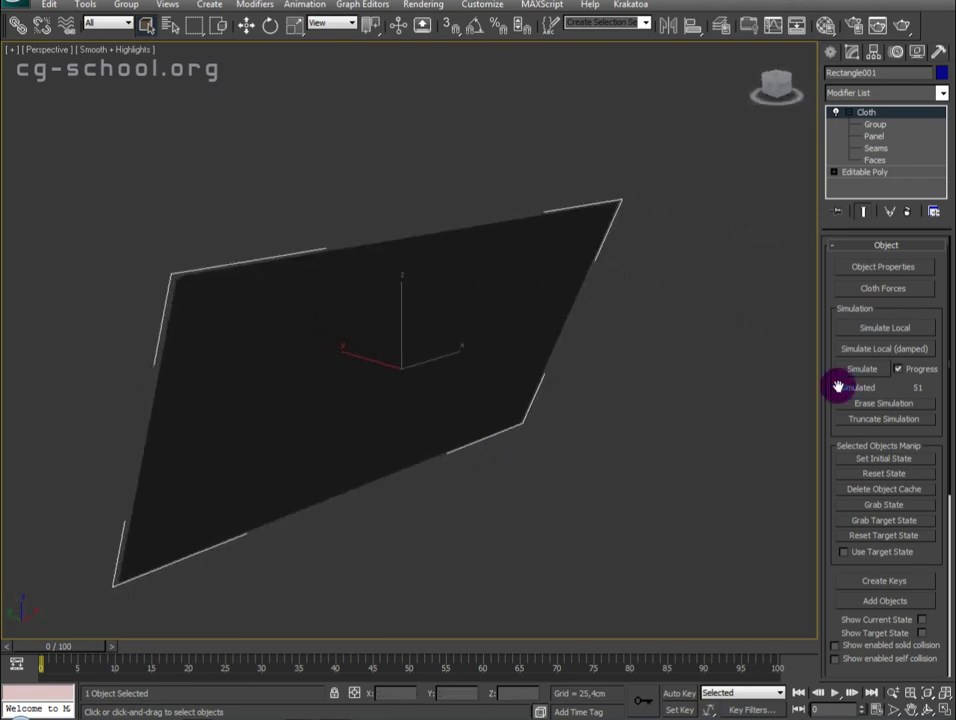
Erase the cached simulation, zero the plane's rotation so it lies flat, and view from Top
{"action": "left_click", "coordinate": [905, 214]}
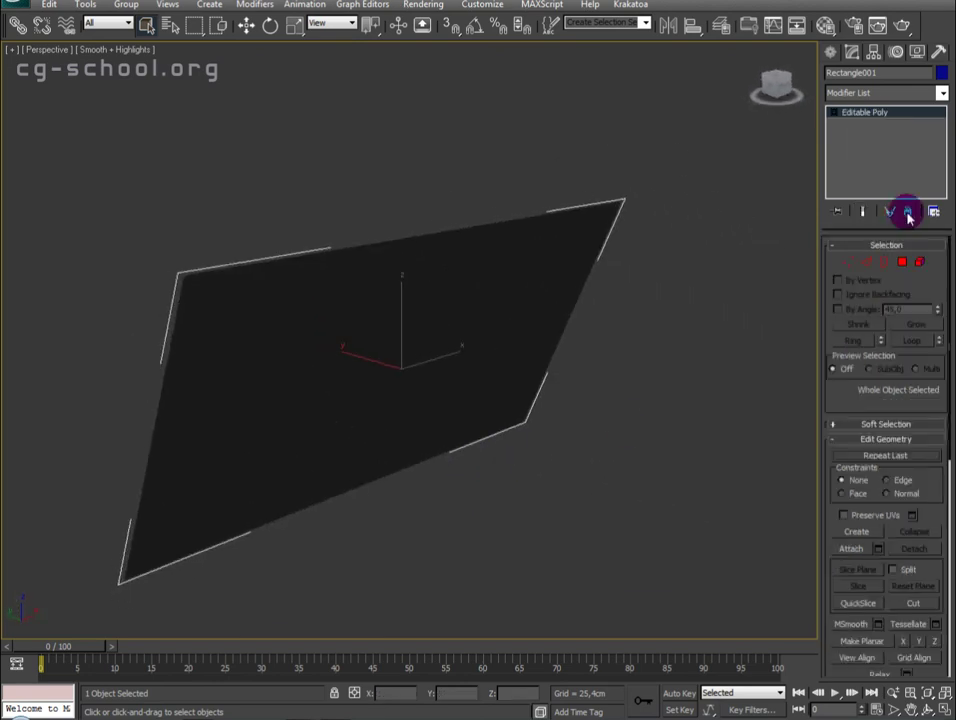
{"action": "left_click", "coordinate": [907, 214]}
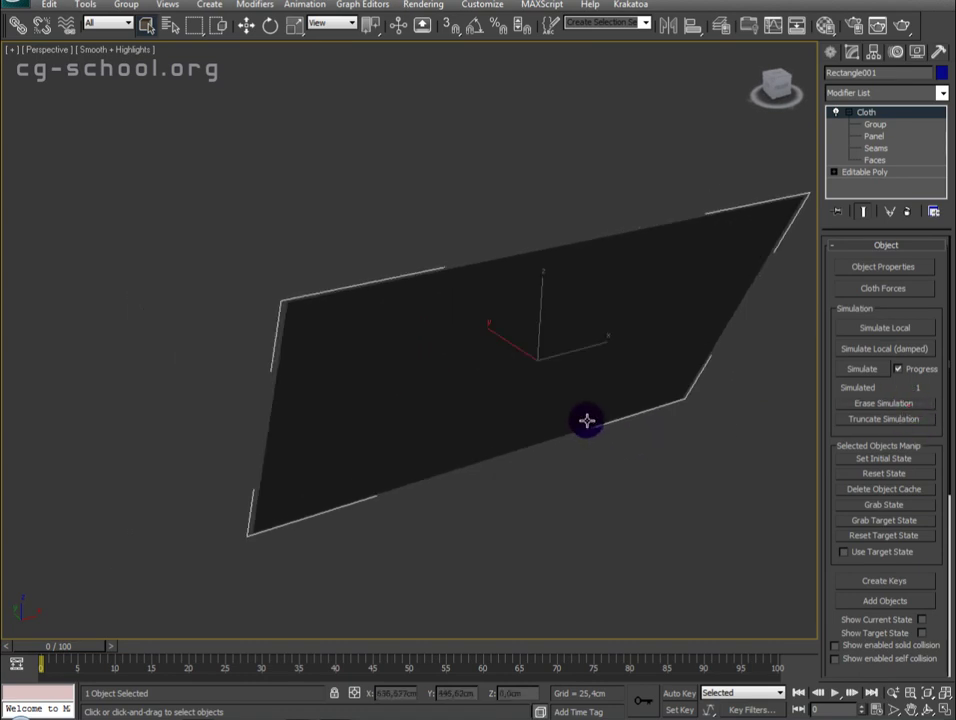
{"action": "key", "text": "e"}
{"action": "mouse_move", "coordinate": [491, 429]}
{"action": "left_mouse_down"}
{"action": "mouse_move", "coordinate": [505, 325]}
{"action": "mouse_move", "coordinate": [508, 352]}
{"action": "mouse_move", "coordinate": [455, 342]}
{"action": "left_mouse_up"}
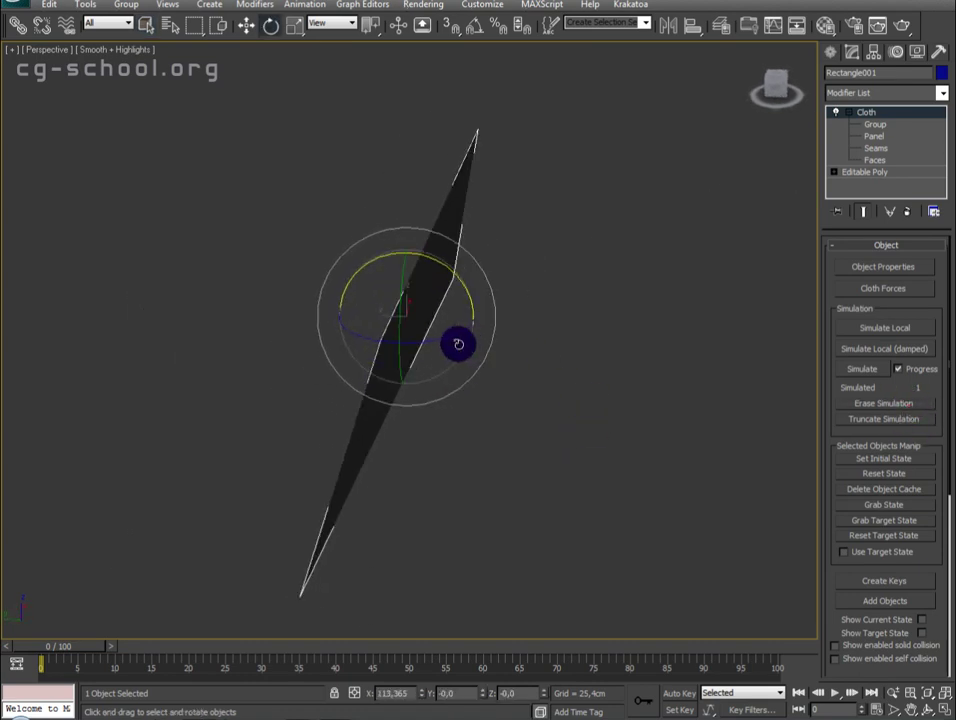
{"action": "right_click", "coordinate": [423, 692]}
{"action": "left_click_drag", "start_coordinate": [346, 491], "coordinate": [380, 506]}
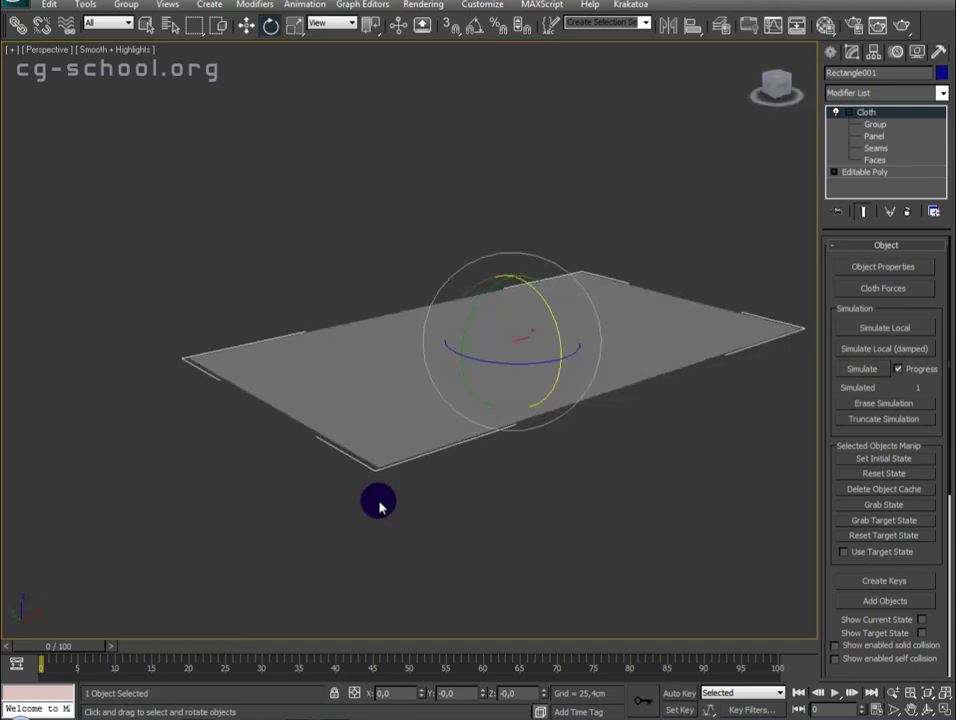
{"action": "key", "text": "t"}
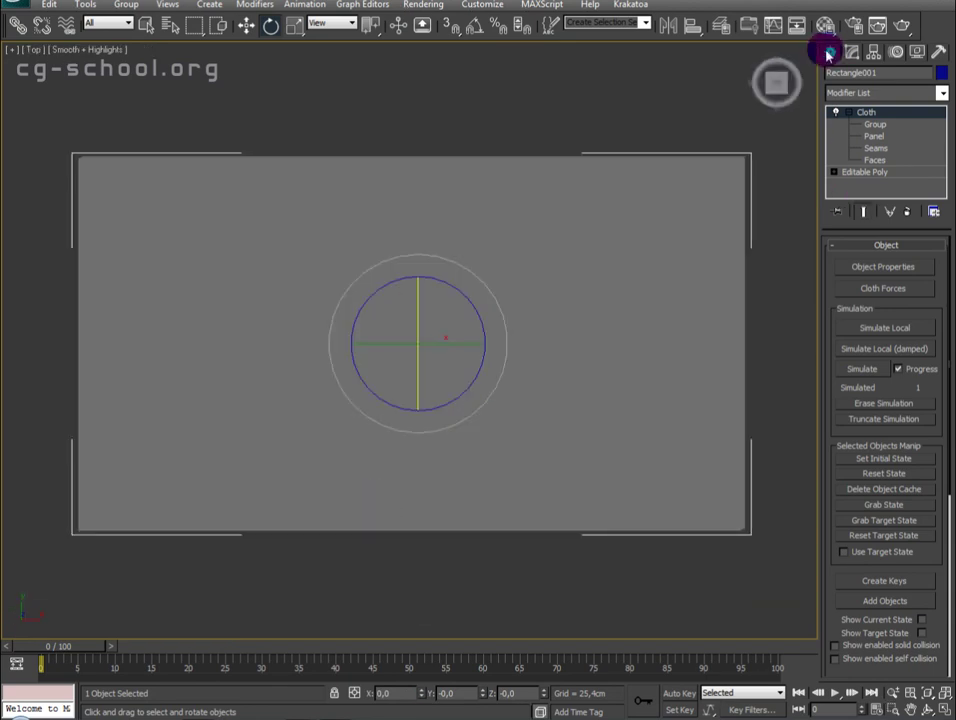
{"action": "left_click", "coordinate": [830, 51]}
Draw a torus ring around the cloth plane's centre in the Top view
{"action": "left_click", "coordinate": [836, 76]}
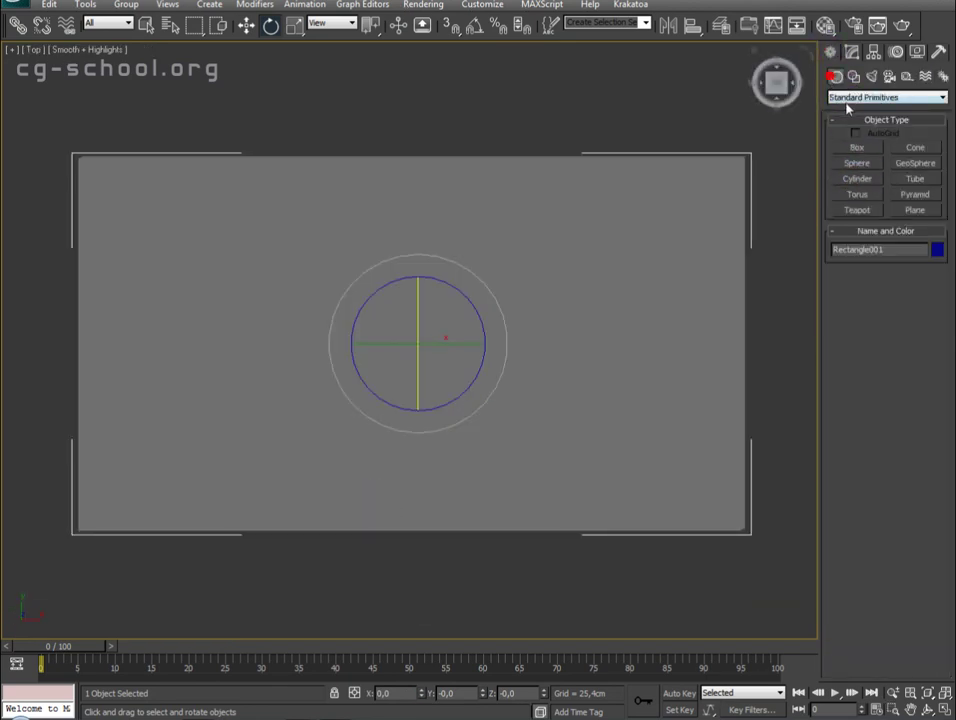
{"action": "left_click", "coordinate": [874, 190]}
{"action": "mouse_move", "coordinate": [356, 374]}
{"action": "left_mouse_down"}
{"action": "mouse_move", "coordinate": [429, 429]}
{"action": "mouse_move", "coordinate": [459, 502]}
{"action": "left_mouse_up"}
{"action": "left_click", "coordinate": [432, 433]}
{"action": "key", "text": "F3"}
{"action": "left_click", "coordinate": [463, 561]}
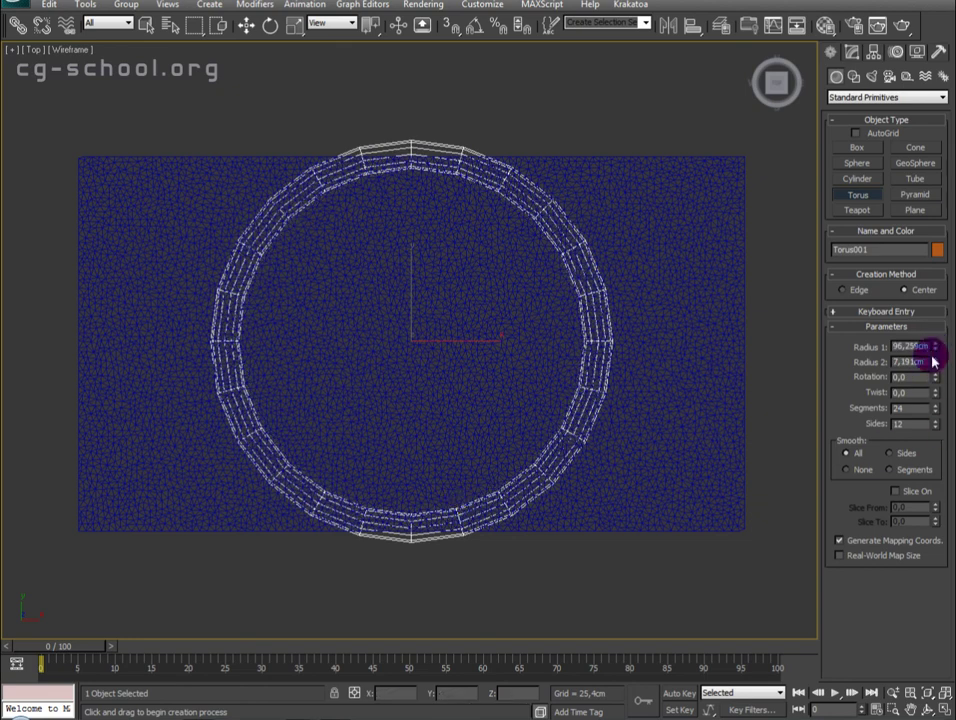
Set the torus to radius 69,307cm, radius 2 1,845cm, 32 segments and 25 sides
{"action": "mouse_move", "coordinate": [935, 362]}
{"action": "left_mouse_down"}
{"action": "mouse_move", "coordinate": [935, 340]}
{"action": "mouse_move", "coordinate": [935, 397]}
{"action": "left_mouse_up"}
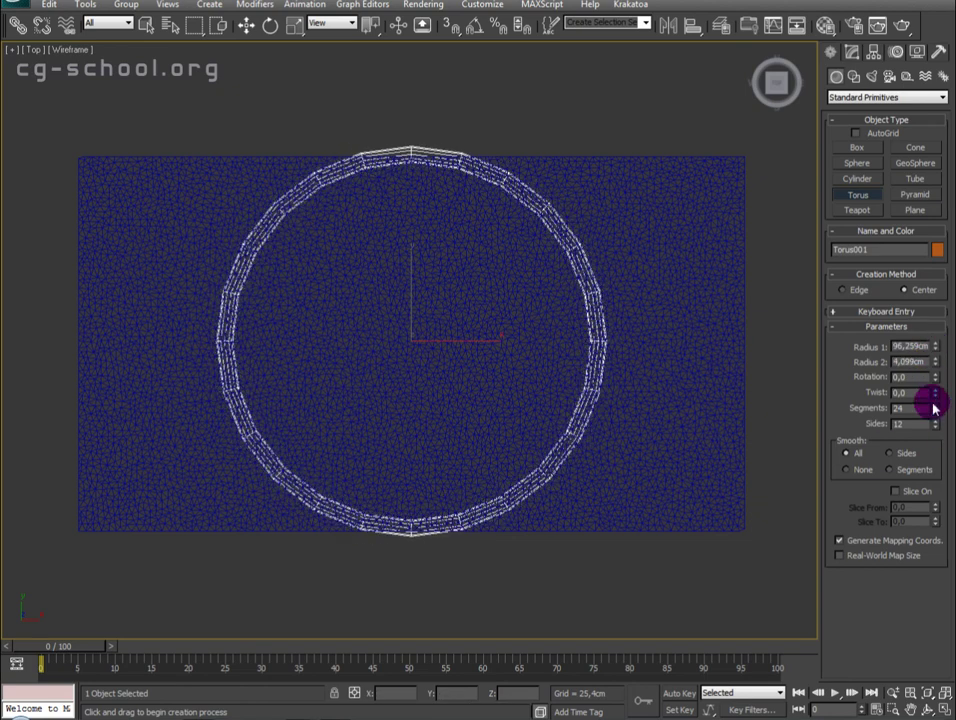
{"action": "left_click_drag", "start_coordinate": [935, 346], "coordinate": [941, 399]}
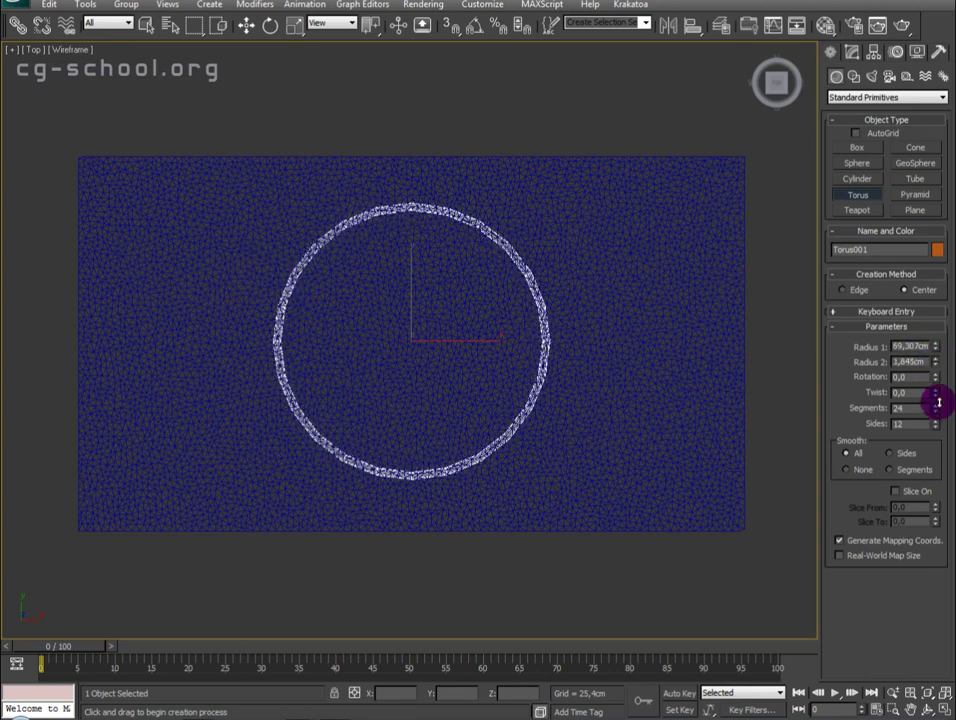
{"action": "left_click", "coordinate": [939, 406]}
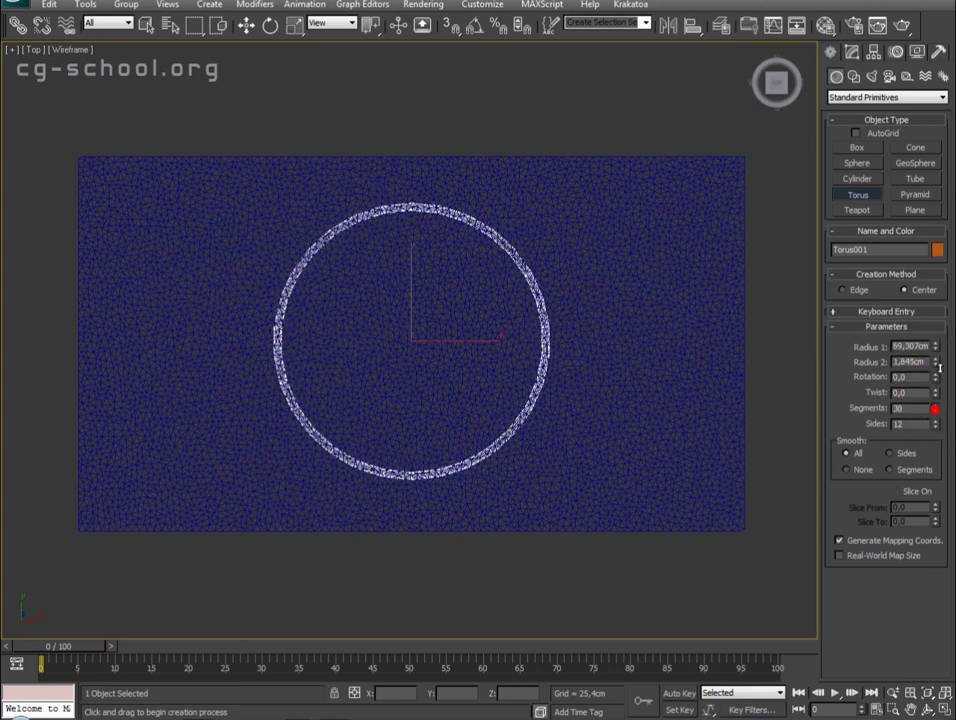
{"action": "left_click_drag", "start_coordinate": [938, 428], "coordinate": [938, 412]}
{"action": "mouse_move", "coordinate": [426, 339]}
{"action": "middle_mouse_down"}
{"action": "mouse_move", "coordinate": [426, 229]}
{"action": "mouse_move", "coordinate": [410, 339]}
{"action": "mouse_move", "coordinate": [371, 333]}
{"action": "mouse_move", "coordinate": [425, 388]}
{"action": "mouse_move", "coordinate": [431, 378]}
{"action": "mouse_move", "coordinate": [442, 465]}
{"action": "middle_mouse_up"}
{"action": "key", "text": "p"}
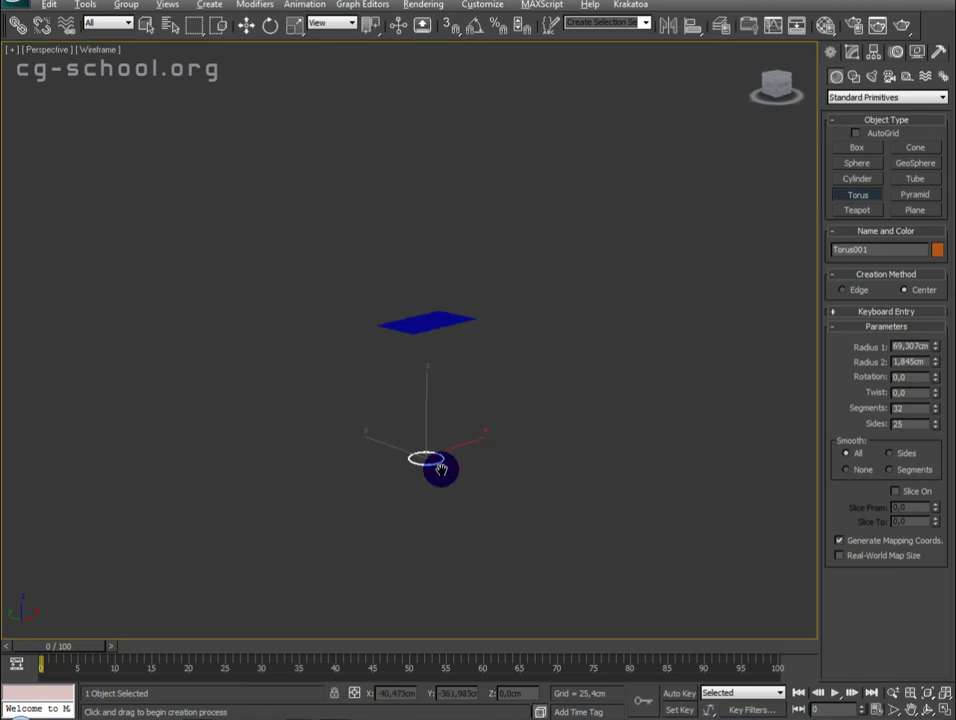
Move Torus001 in Z to about 452,97cm, beneath the horizontal cloth plane
{"action": "key", "text": "w"}
{"action": "left_click_drag", "start_coordinate": [426, 413], "coordinate": [414, 312]}
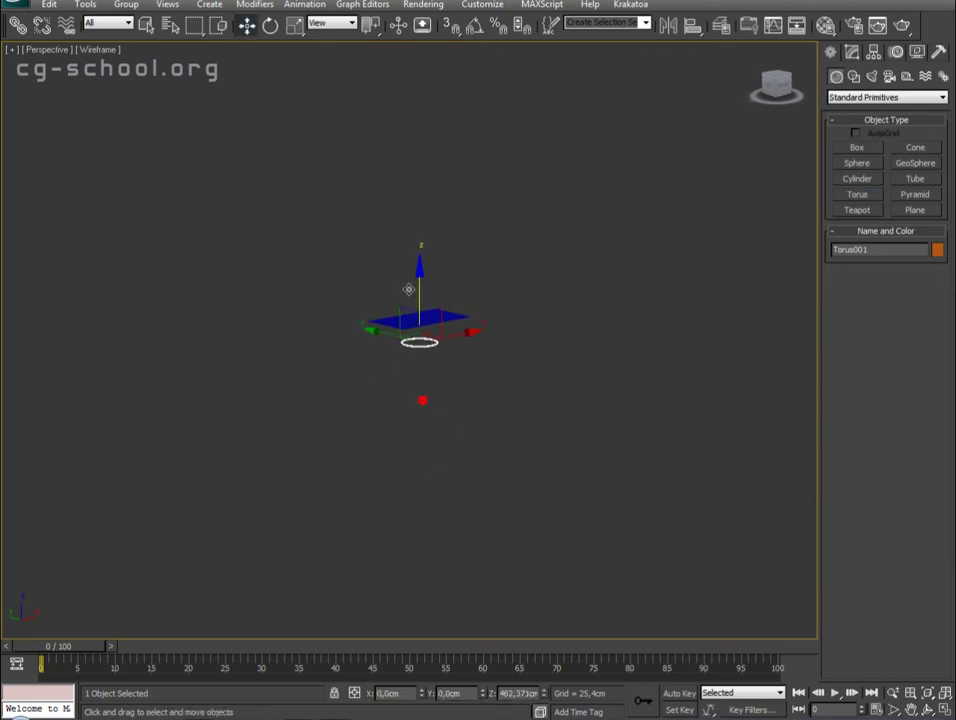
{"action": "scroll", "coordinate": [414, 312], "scroll_direction": "up", "scroll_amount": 5}
{"action": "mouse_move", "coordinate": [385, 402]}
{"action": "middle_mouse_down", "text": "alt"}
{"action": "mouse_move", "coordinate": [427, 523]}
{"action": "mouse_move", "coordinate": [461, 474]}
{"action": "mouse_move", "coordinate": [461, 495]}
{"action": "mouse_move", "coordinate": [318, 450]}
{"action": "mouse_move", "coordinate": [516, 452]}
{"action": "mouse_move", "coordinate": [508, 491]}
{"action": "mouse_move", "coordinate": [337, 473]}
{"action": "mouse_move", "coordinate": [446, 484]}
{"action": "mouse_move", "coordinate": [403, 489]}
{"action": "mouse_move", "coordinate": [408, 472]}
{"action": "middle_mouse_up", "text": "alt"}
{"action": "mouse_move", "coordinate": [432, 356]}
{"action": "middle_mouse_down", "text": "alt"}
{"action": "mouse_move", "coordinate": [512, 463]}
{"action": "mouse_move", "coordinate": [453, 525]}
{"action": "mouse_move", "coordinate": [465, 478]}
{"action": "mouse_move", "coordinate": [467, 489]}
{"action": "middle_mouse_up", "text": "alt"}
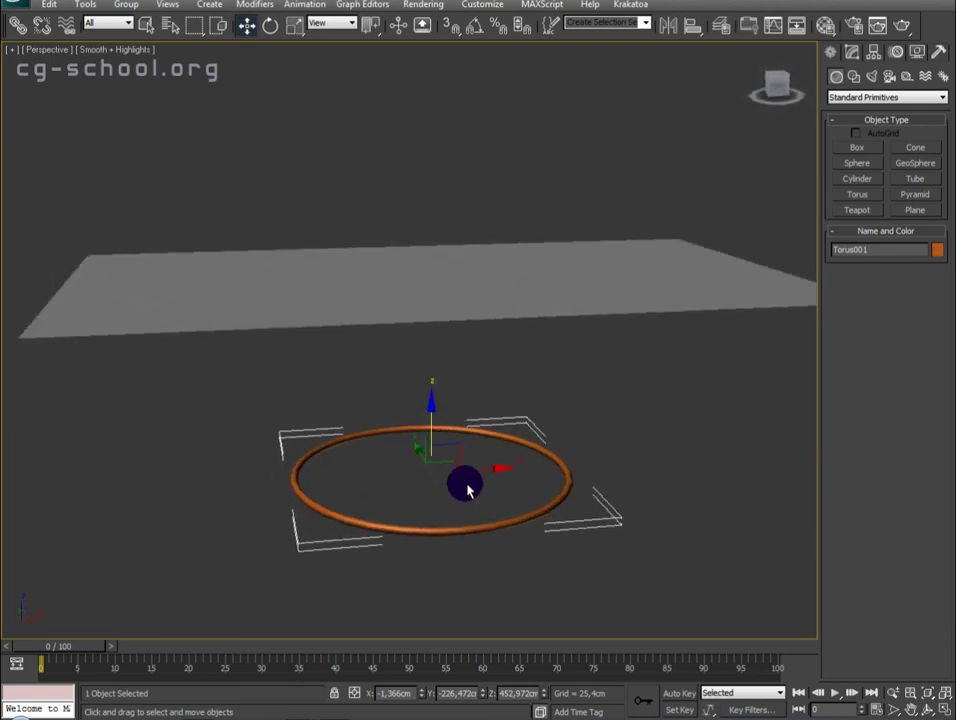
{"action": "middle_click_drag", "start_coordinate": [566, 435], "coordinate": [561, 430]}
Select the cloth plane and show its Cloth modifier settings in the Modify panel
{"action": "left_click", "coordinate": [391, 240]}
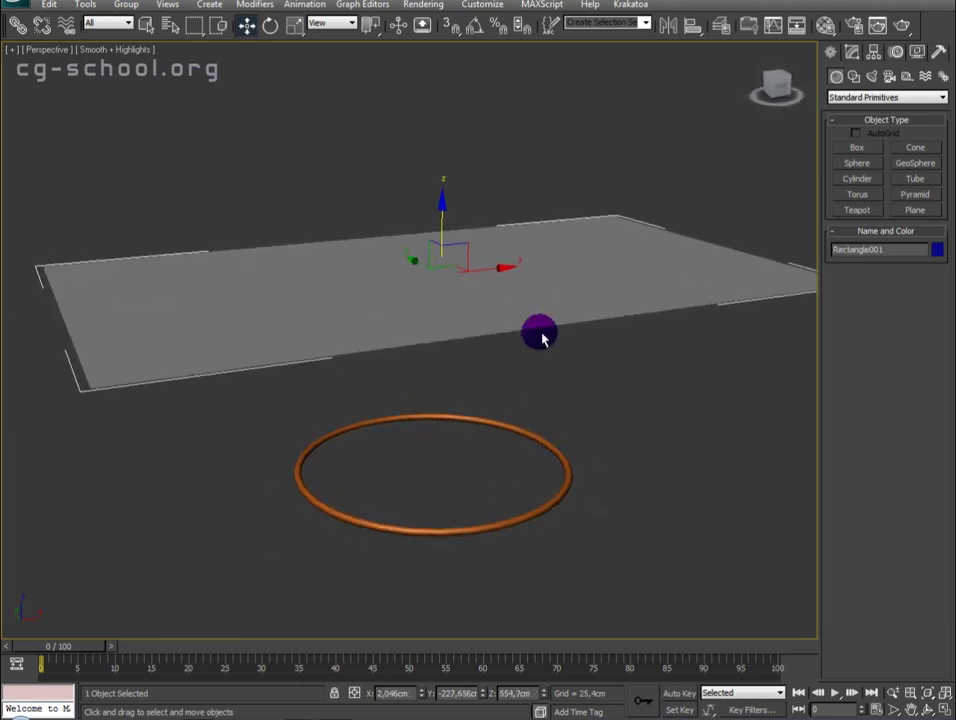
{"action": "left_click", "coordinate": [851, 52]}
{"action": "middle_click_drag", "start_coordinate": [632, 412], "coordinate": [640, 465], "text": "alt"}
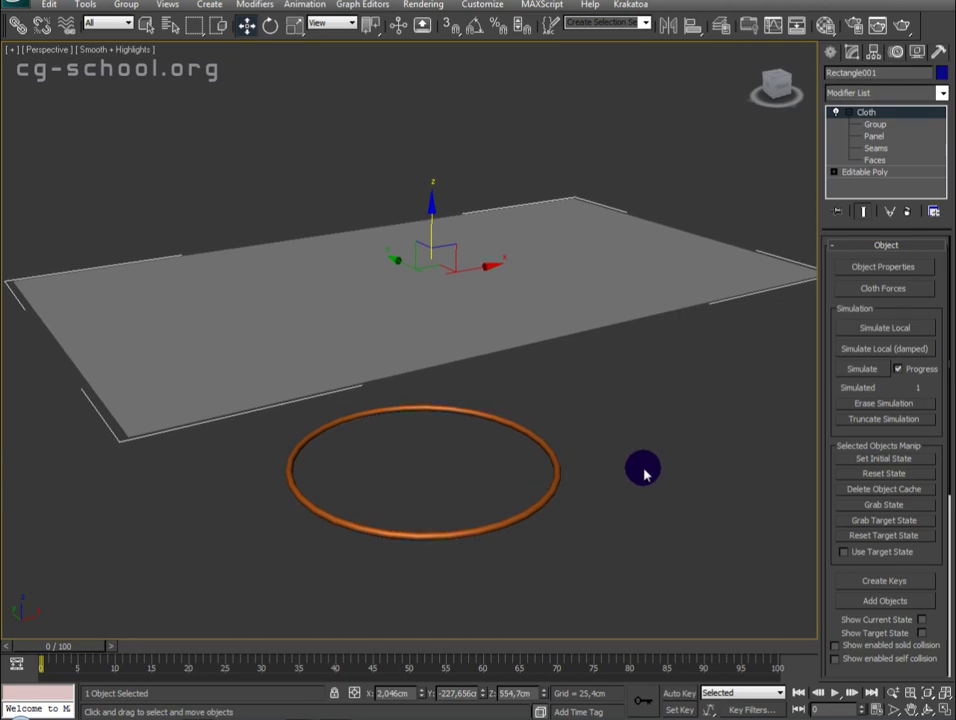
{"action": "left_click", "coordinate": [556, 474]}
{"action": "left_click", "coordinate": [683, 287]}
{"action": "middle_click_drag", "start_coordinate": [576, 372], "coordinate": [576, 380], "text": "alt"}
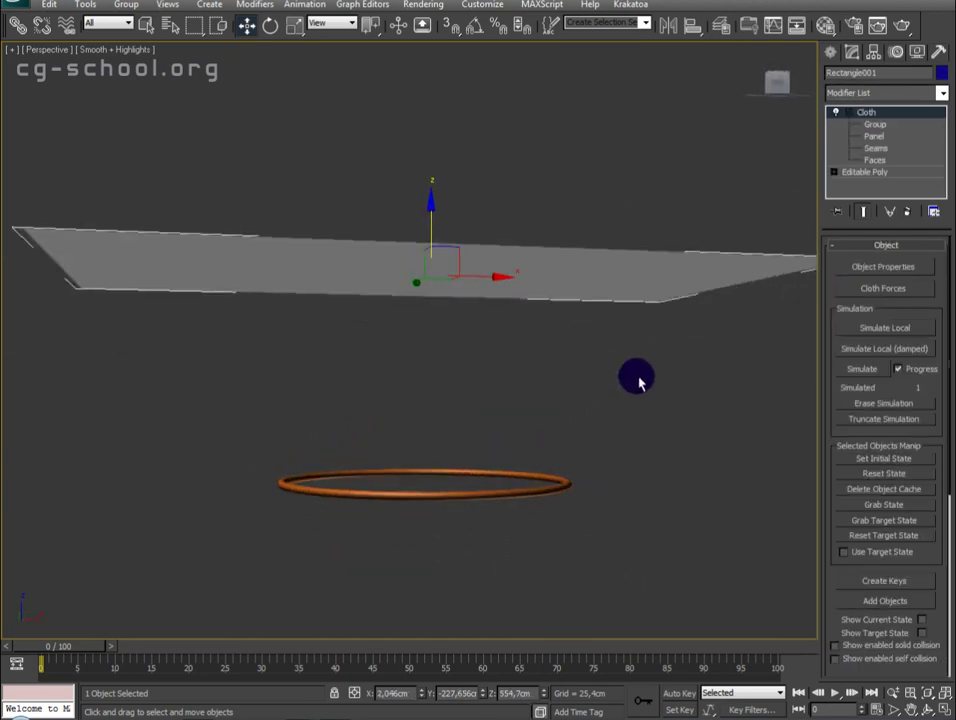
In Cloth Object Properties, add Torus001 as a Collision Object, keep Rectangle001 as Cloth, and confirm
{"action": "left_click", "coordinate": [883, 267]}
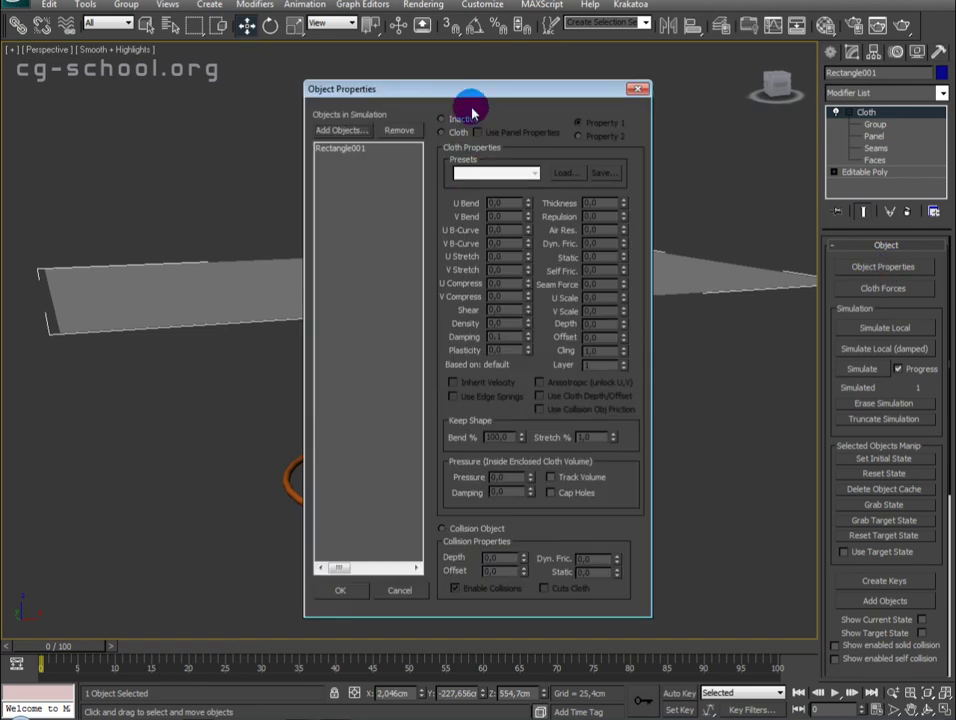
{"action": "left_click_drag", "start_coordinate": [474, 111], "coordinate": [729, 111]}
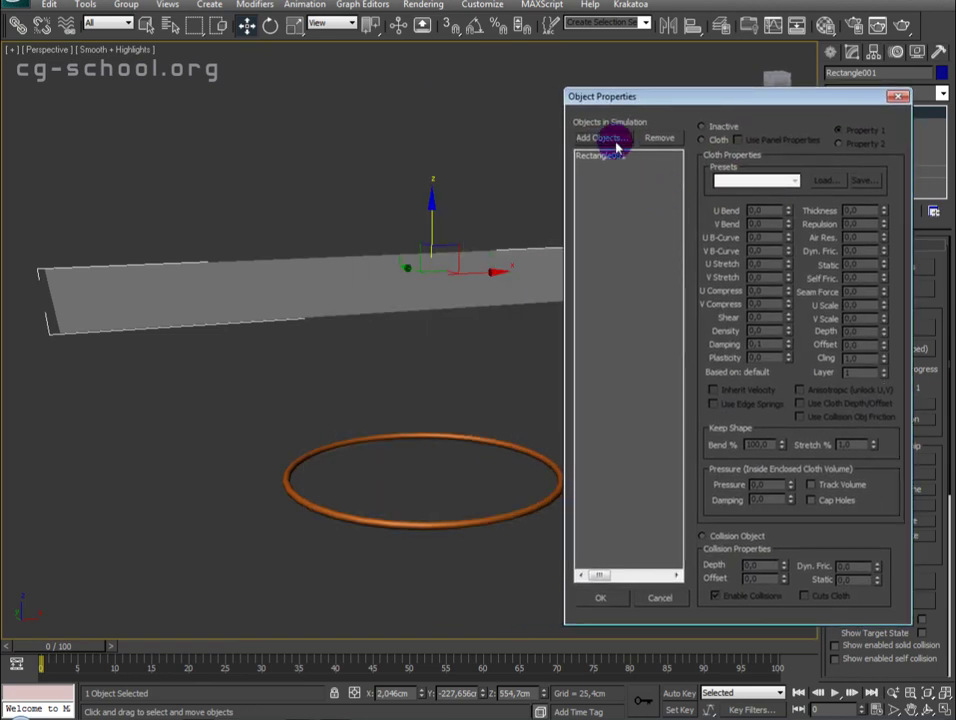
{"action": "left_click", "coordinate": [617, 146]}
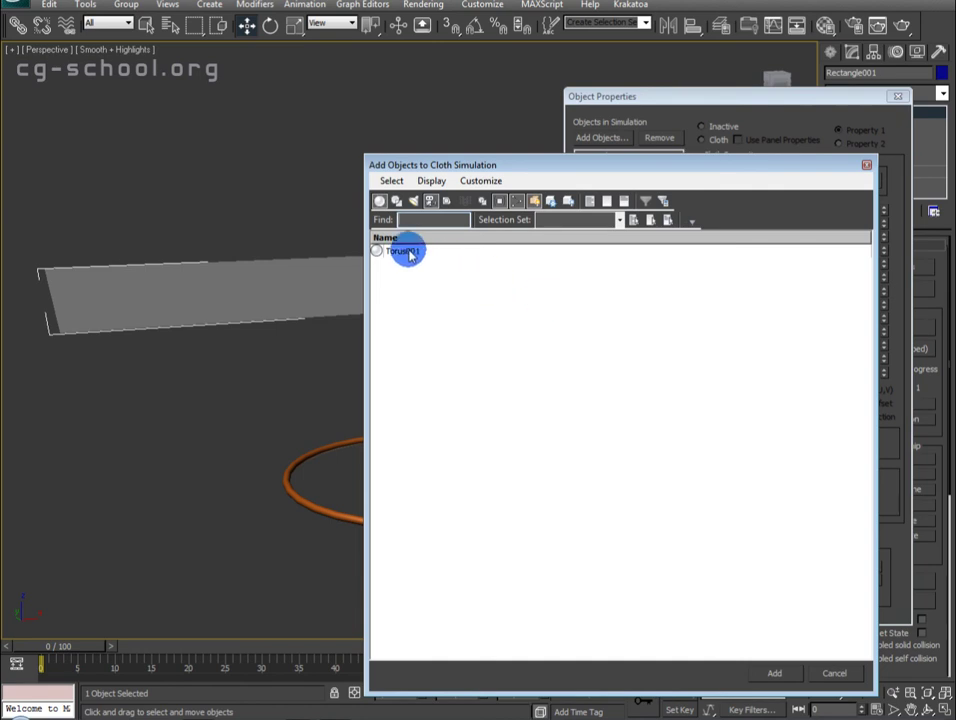
{"action": "left_click", "coordinate": [403, 251]}
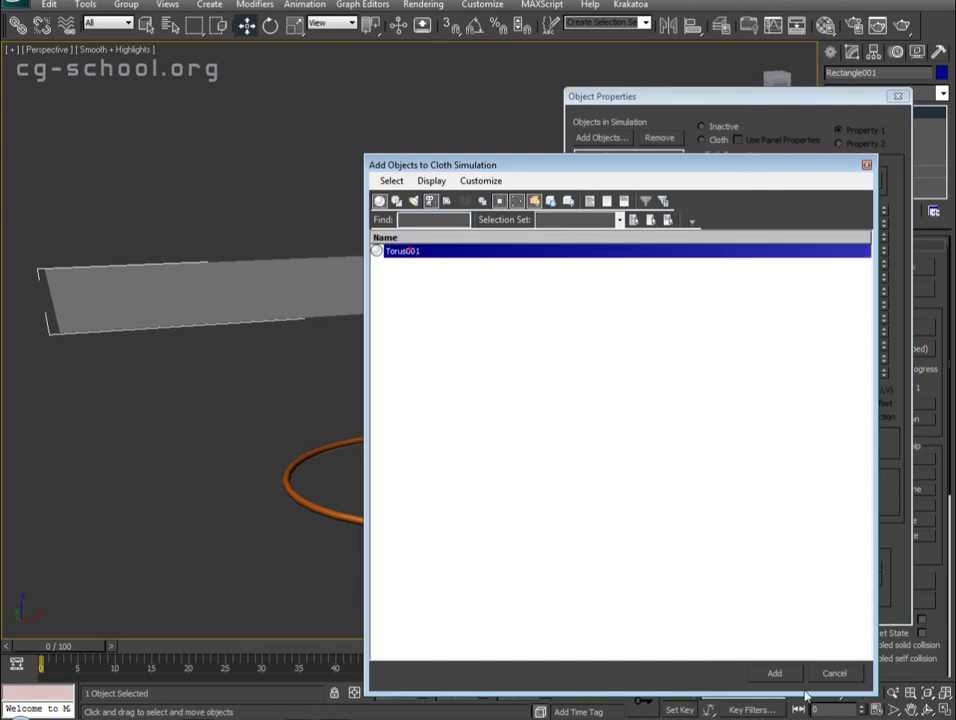
{"action": "left_click", "coordinate": [777, 676]}
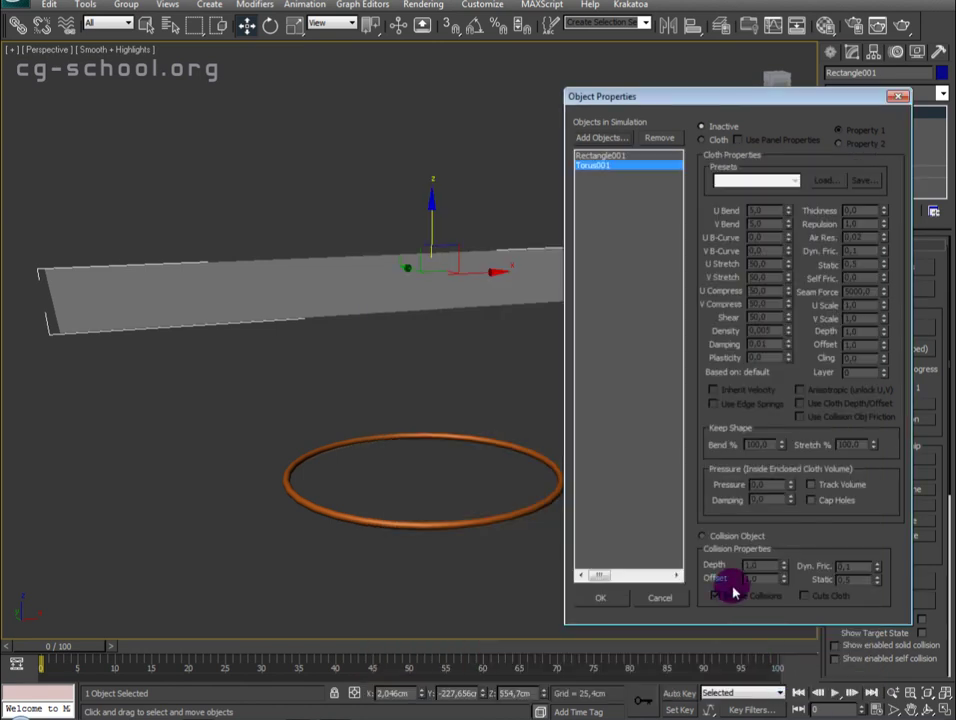
{"action": "left_click", "coordinate": [702, 537]}
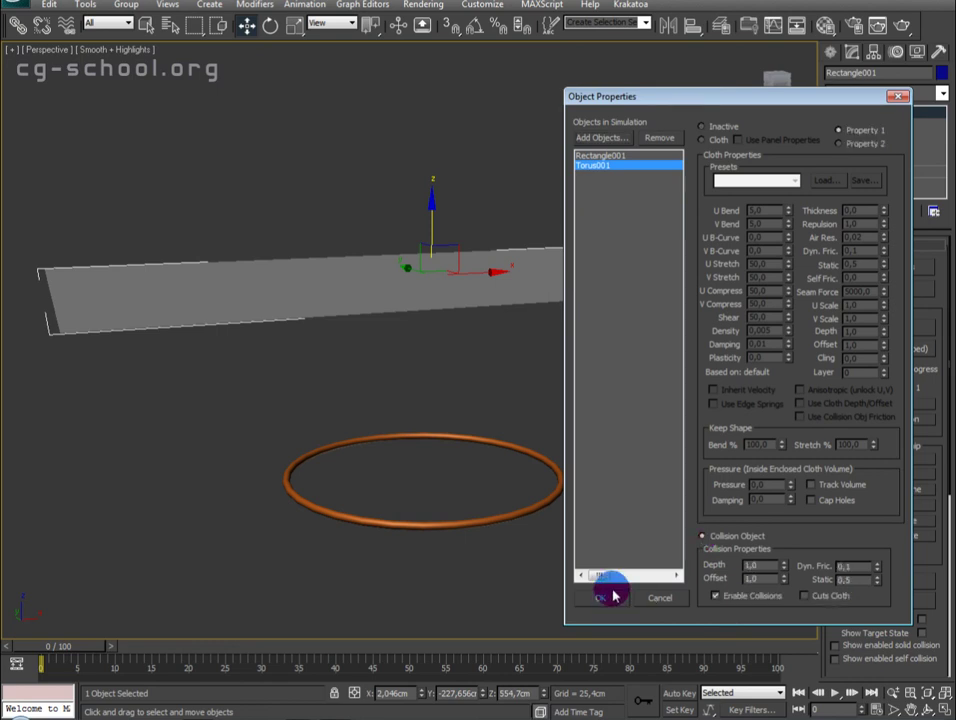
{"action": "left_click", "coordinate": [602, 155]}
{"action": "left_click", "coordinate": [702, 140]}
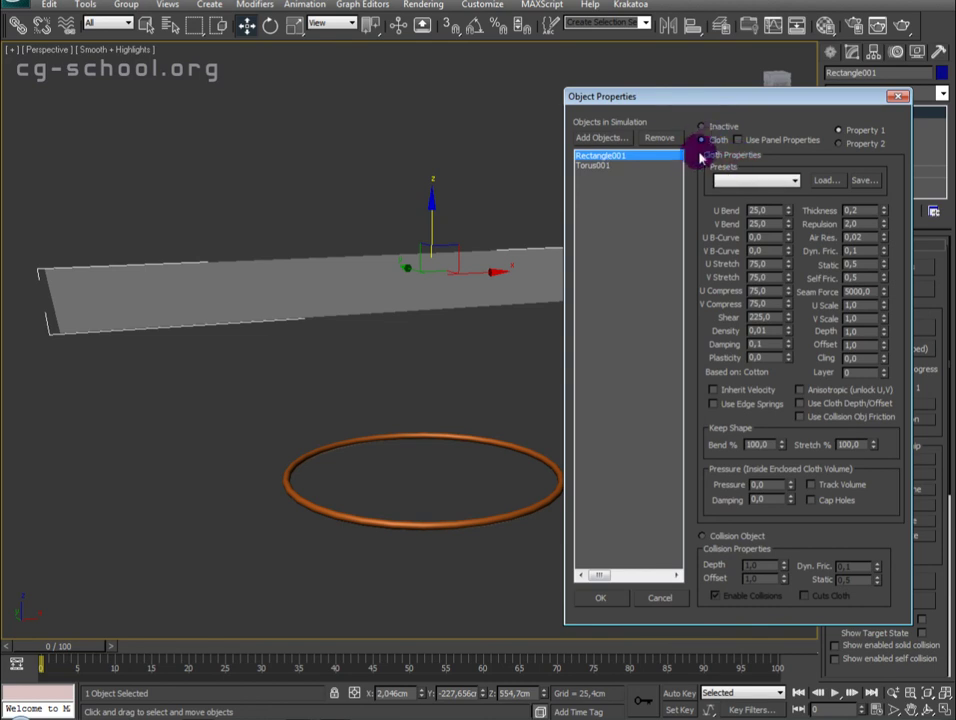
{"action": "left_click", "coordinate": [600, 597]}
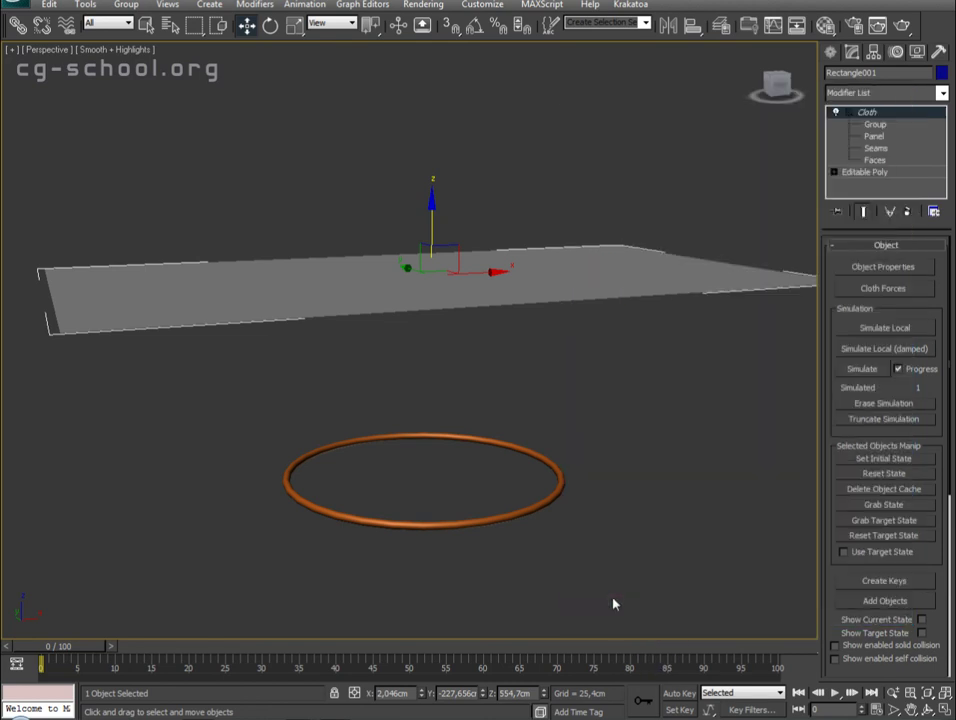
Run a trial cloth simulation, cancel it after about 9 frames, and rewind to frame 0
{"action": "mouse_move", "coordinate": [538, 483]}
{"action": "middle_mouse_down", "text": "alt"}
{"action": "mouse_move", "coordinate": [533, 519]}
{"action": "mouse_move", "coordinate": [386, 494]}
{"action": "mouse_move", "coordinate": [250, 438]}
{"action": "mouse_move", "coordinate": [562, 493]}
{"action": "mouse_move", "coordinate": [331, 484]}
{"action": "mouse_move", "coordinate": [348, 461]}
{"action": "mouse_move", "coordinate": [338, 513]}
{"action": "mouse_move", "coordinate": [329, 512]}
{"action": "mouse_move", "coordinate": [514, 512]}
{"action": "middle_mouse_up", "text": "alt"}
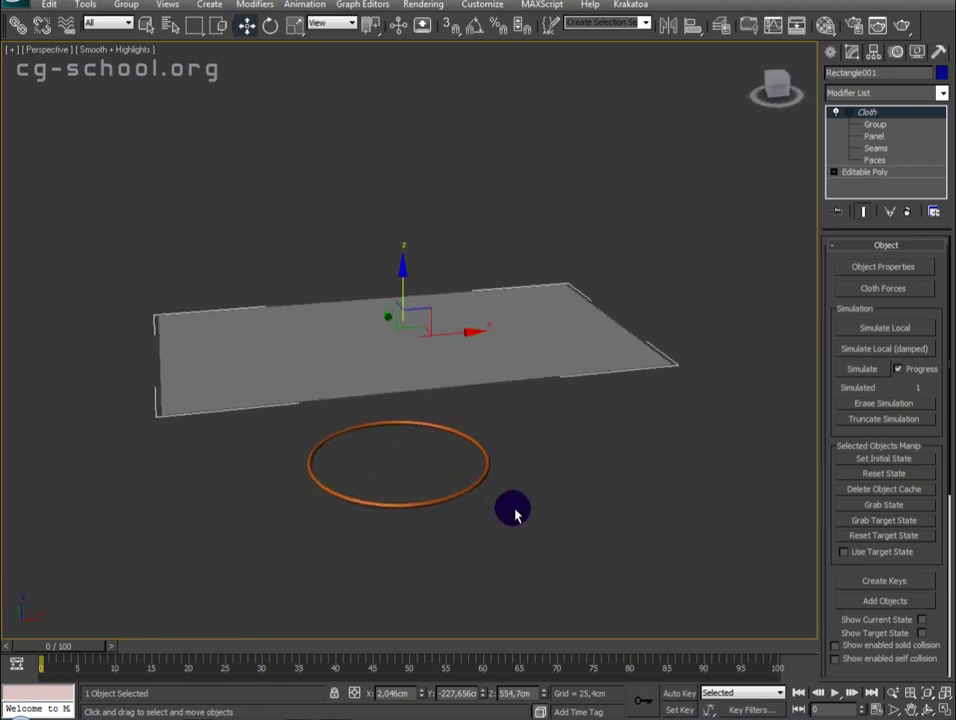
{"action": "left_click", "coordinate": [861, 357]}
{"action": "left_click", "coordinate": [869, 375]}
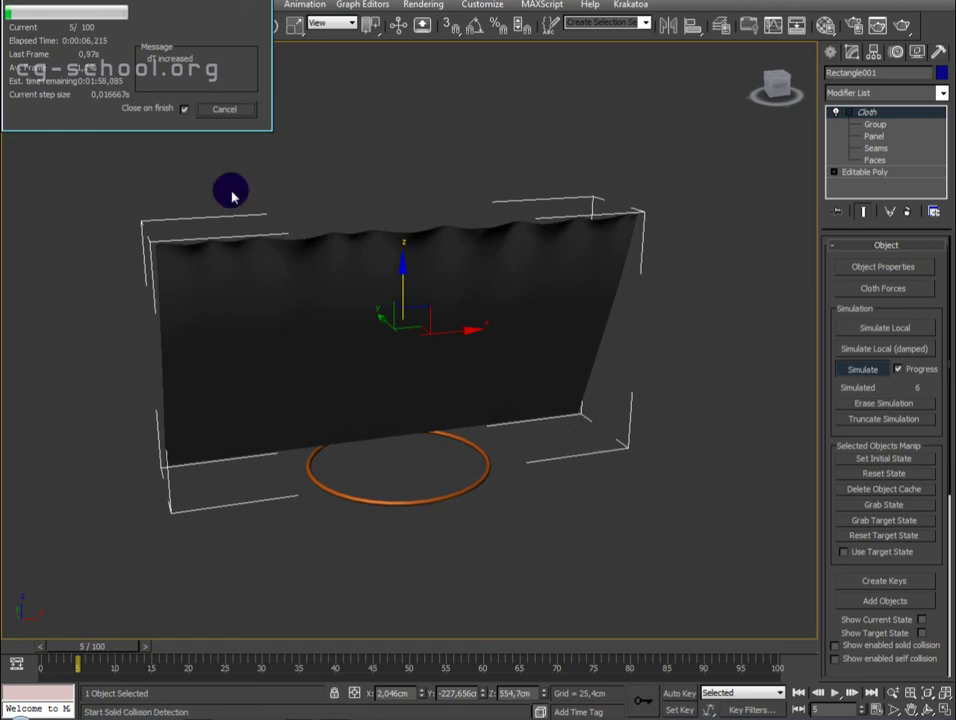
{"action": "left_click", "coordinate": [224, 108]}
{"action": "left_click_drag", "start_coordinate": [128, 646], "coordinate": [60, 646]}
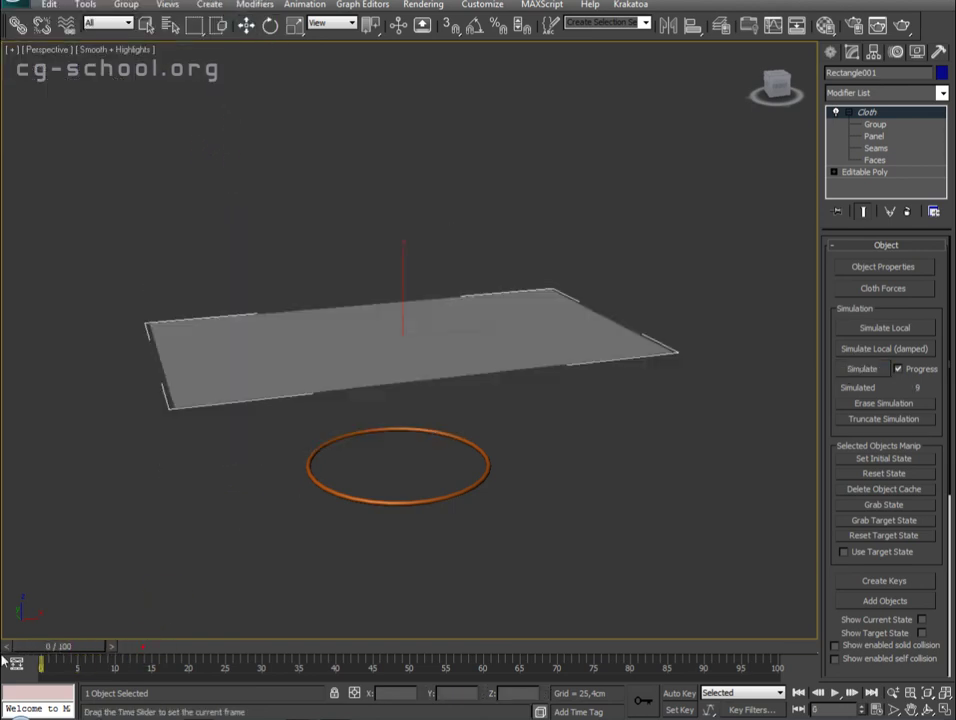
Delete the Group001 drag group from the cloth's groups and return to the Cloth level
{"action": "left_click", "coordinate": [876, 125]}
{"action": "left_click", "coordinate": [862, 436]}
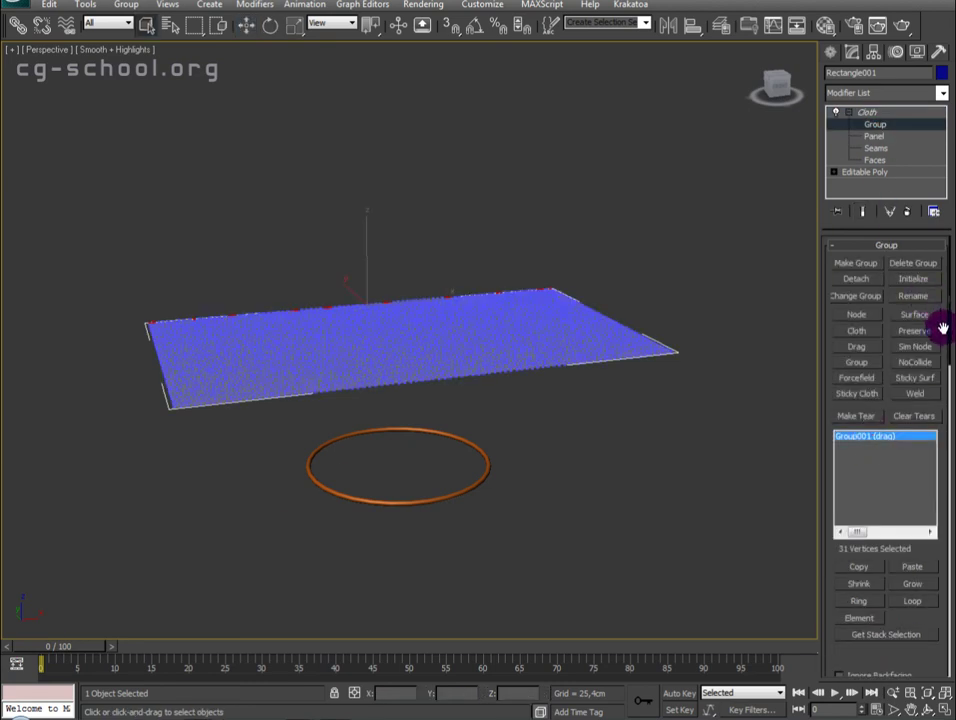
{"action": "left_click", "coordinate": [915, 263]}
{"action": "left_click", "coordinate": [850, 112]}
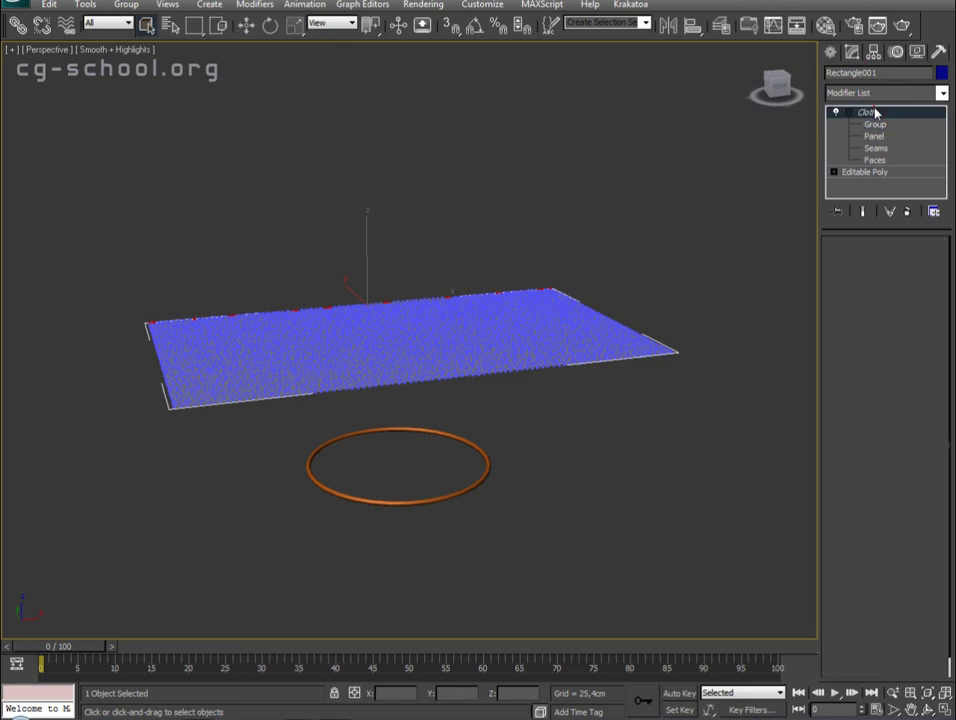
{"action": "left_click", "coordinate": [890, 404]}
{"action": "mouse_move", "coordinate": [478, 525]}
{"action": "middle_mouse_down", "text": "alt"}
{"action": "mouse_move", "coordinate": [630, 427]}
{"action": "mouse_move", "coordinate": [444, 491]}
{"action": "mouse_move", "coordinate": [689, 474]}
{"action": "middle_mouse_up", "text": "alt"}
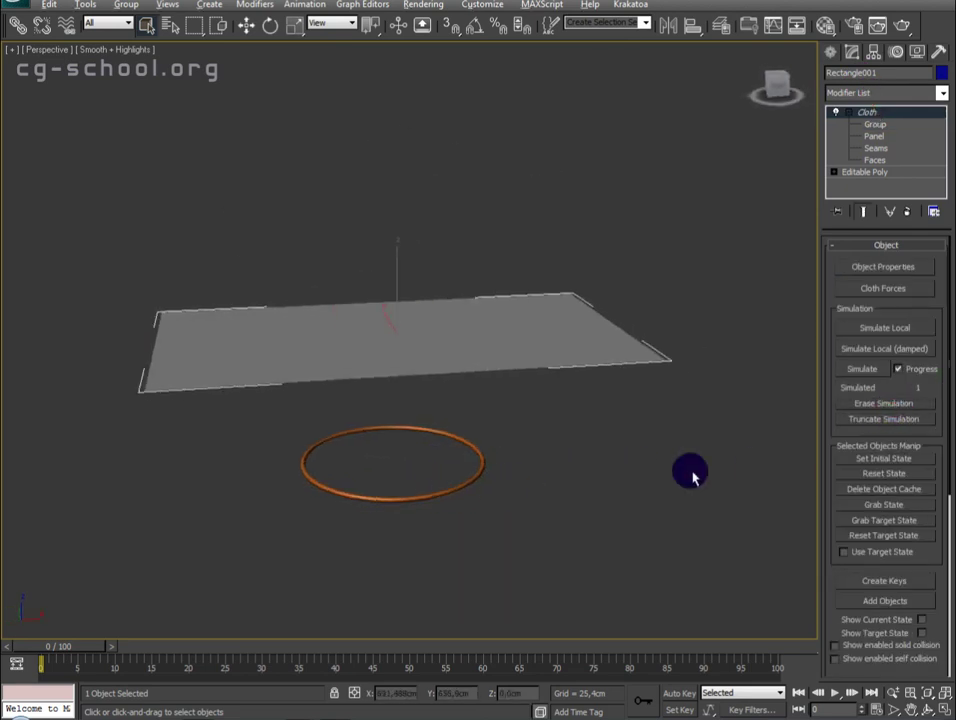
Simulate the cloth through frame 100 so the plane drapes over the torus
{"action": "left_click", "coordinate": [880, 369]}
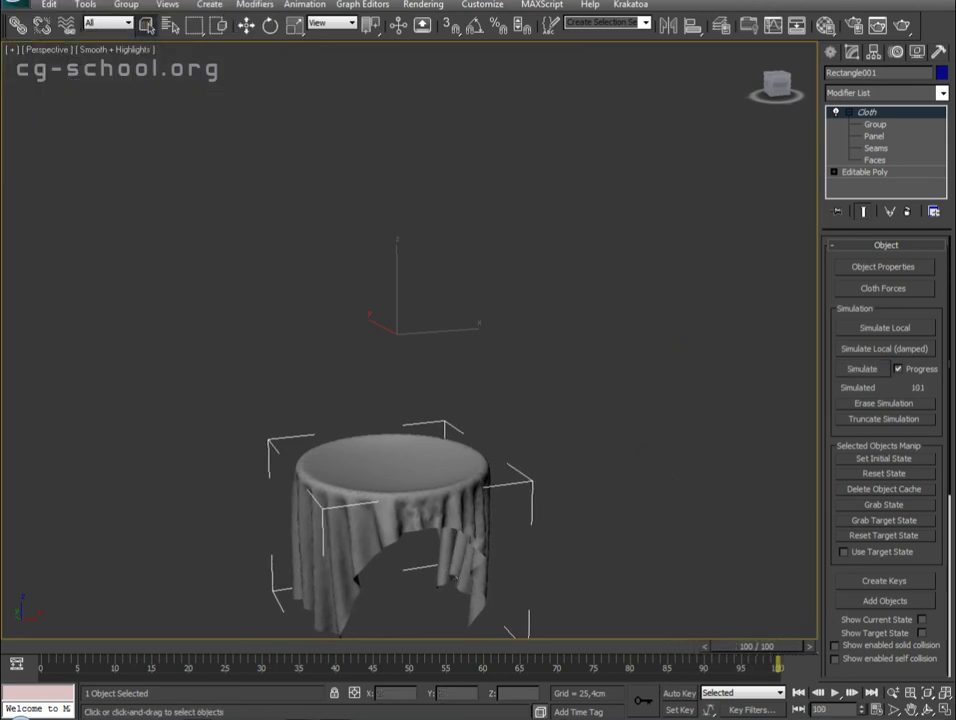
Frame the draped cloth with Z and play the animation of it falling onto the ring
{"action": "key", "text": "z"}
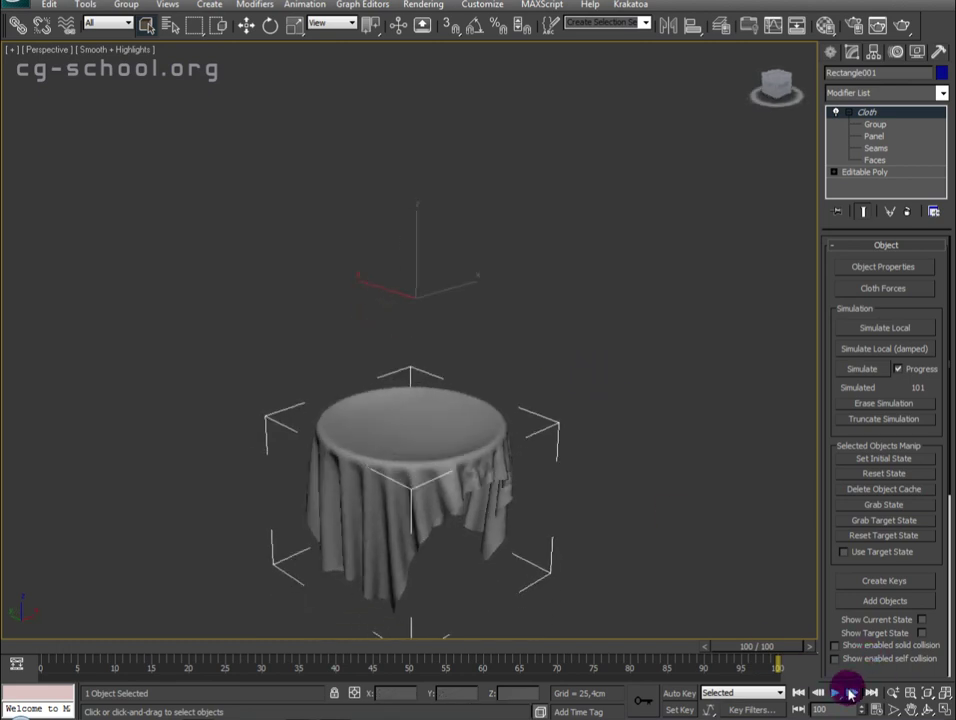
{"action": "left_click", "coordinate": [851, 693]}
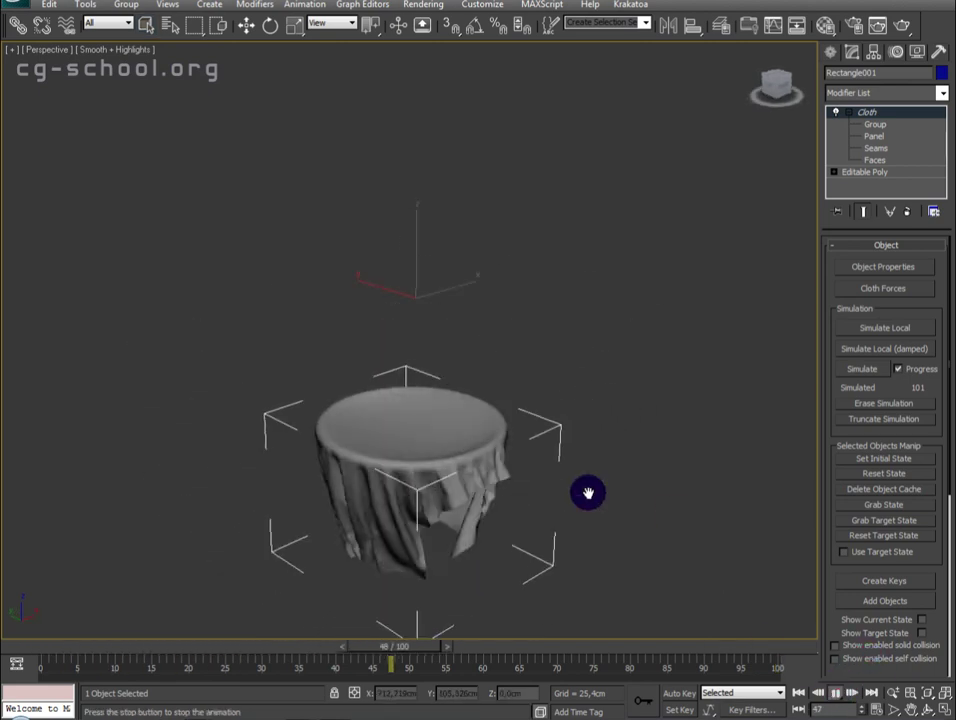